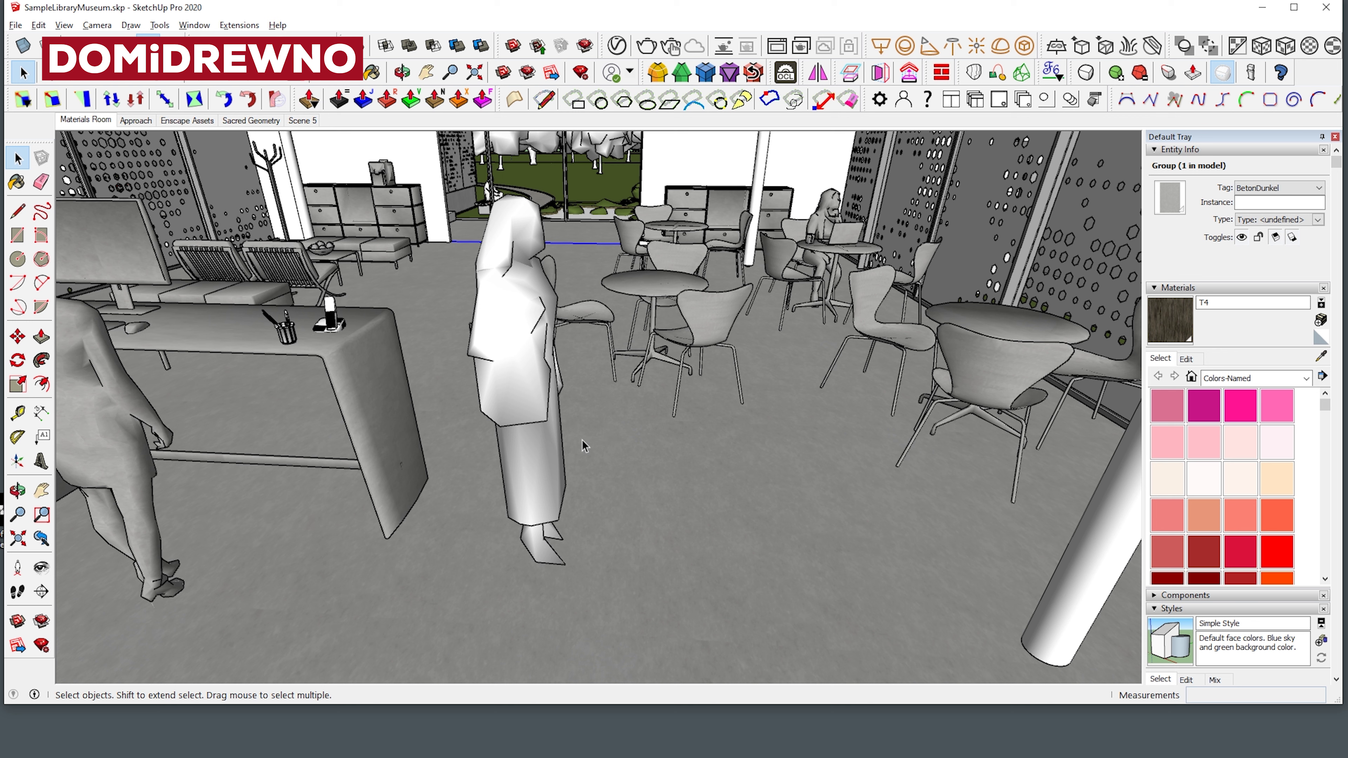
Step: Zoom out from the café interior to an aerial overview of the museum campus
scroll(585, 445, "up", 5)
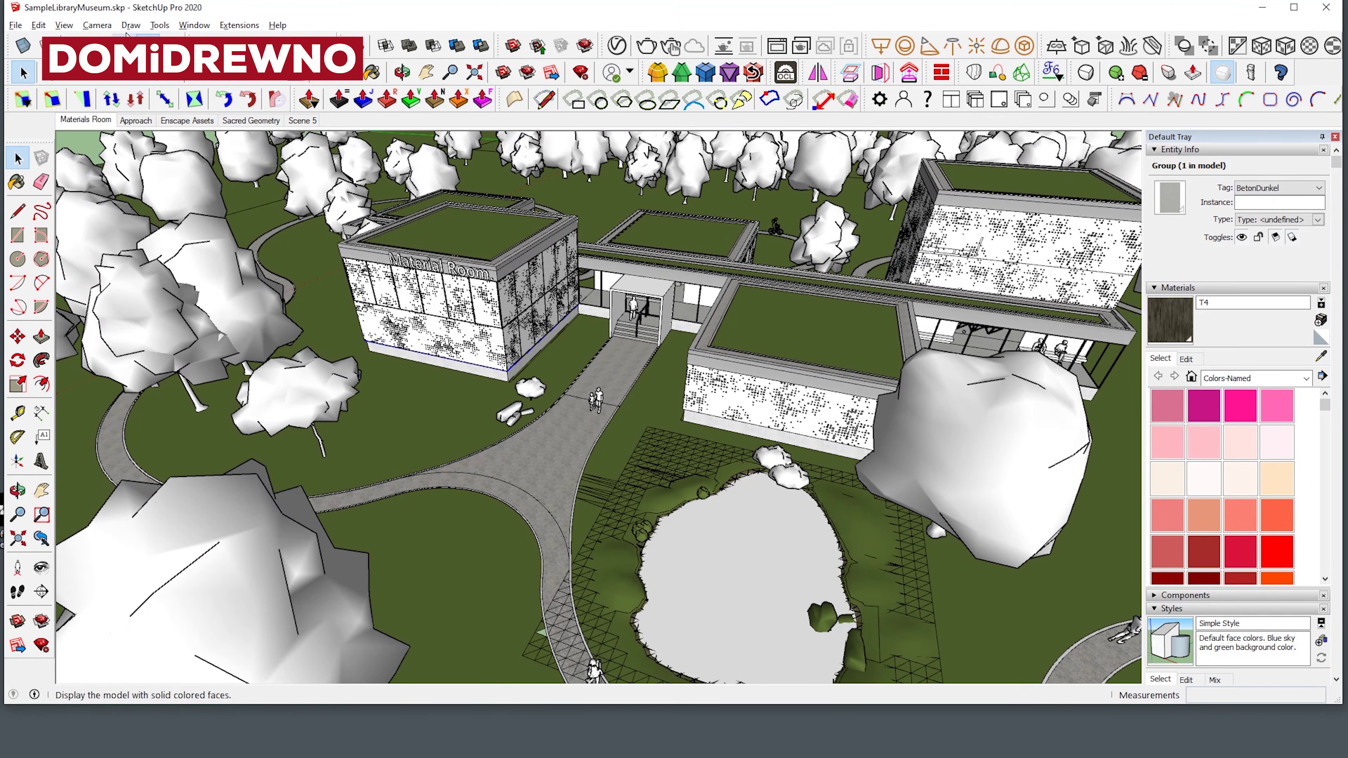
Step: Start Enscape from the Extensions menu and continue on the evaluation licence
left_click(238, 28)
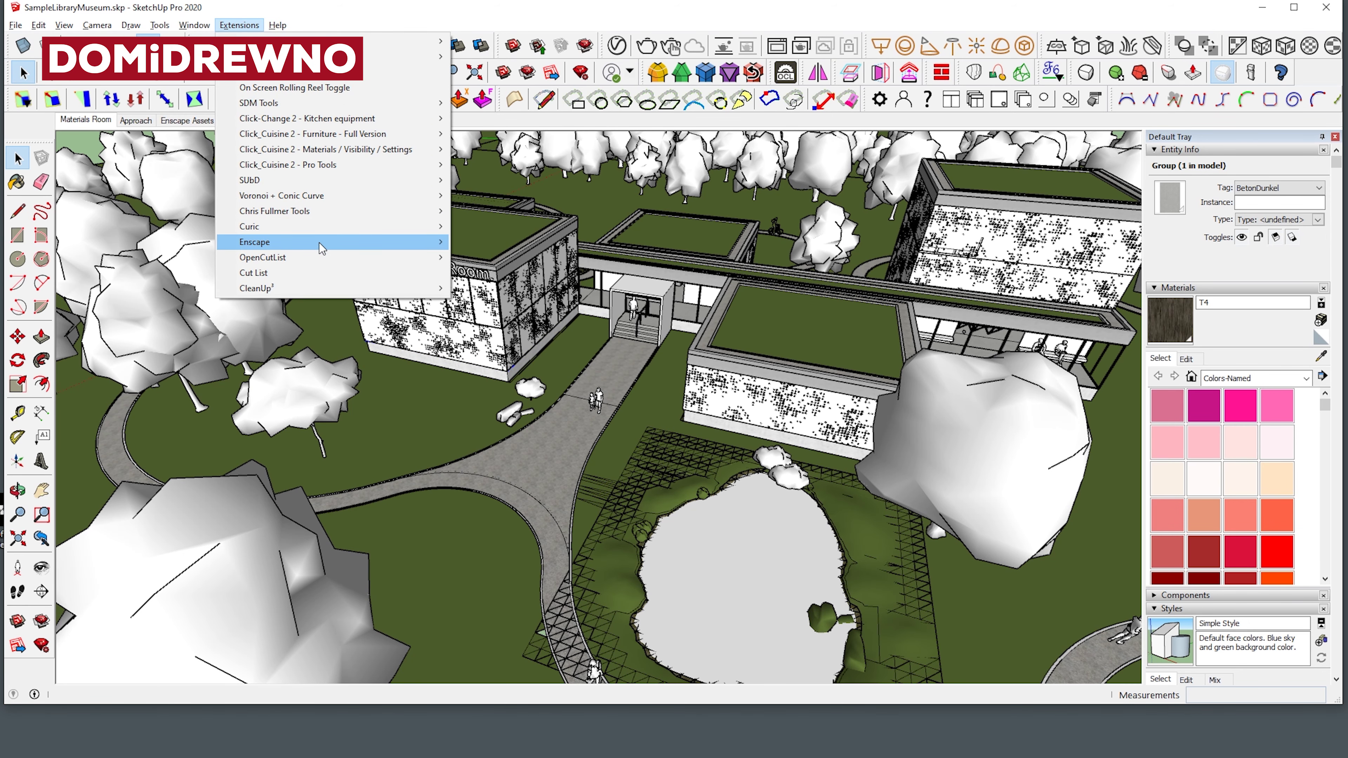
mouse_move(255, 243)
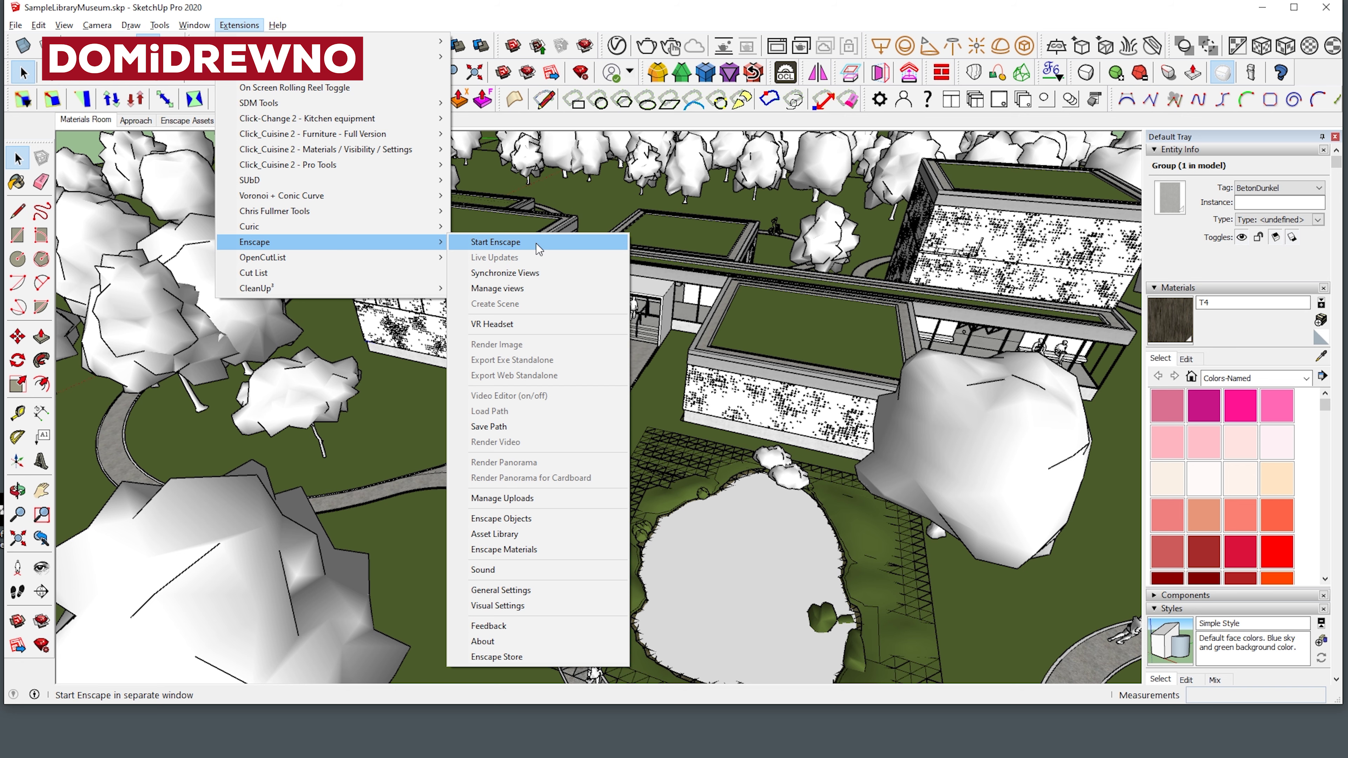
left_click(537, 248)
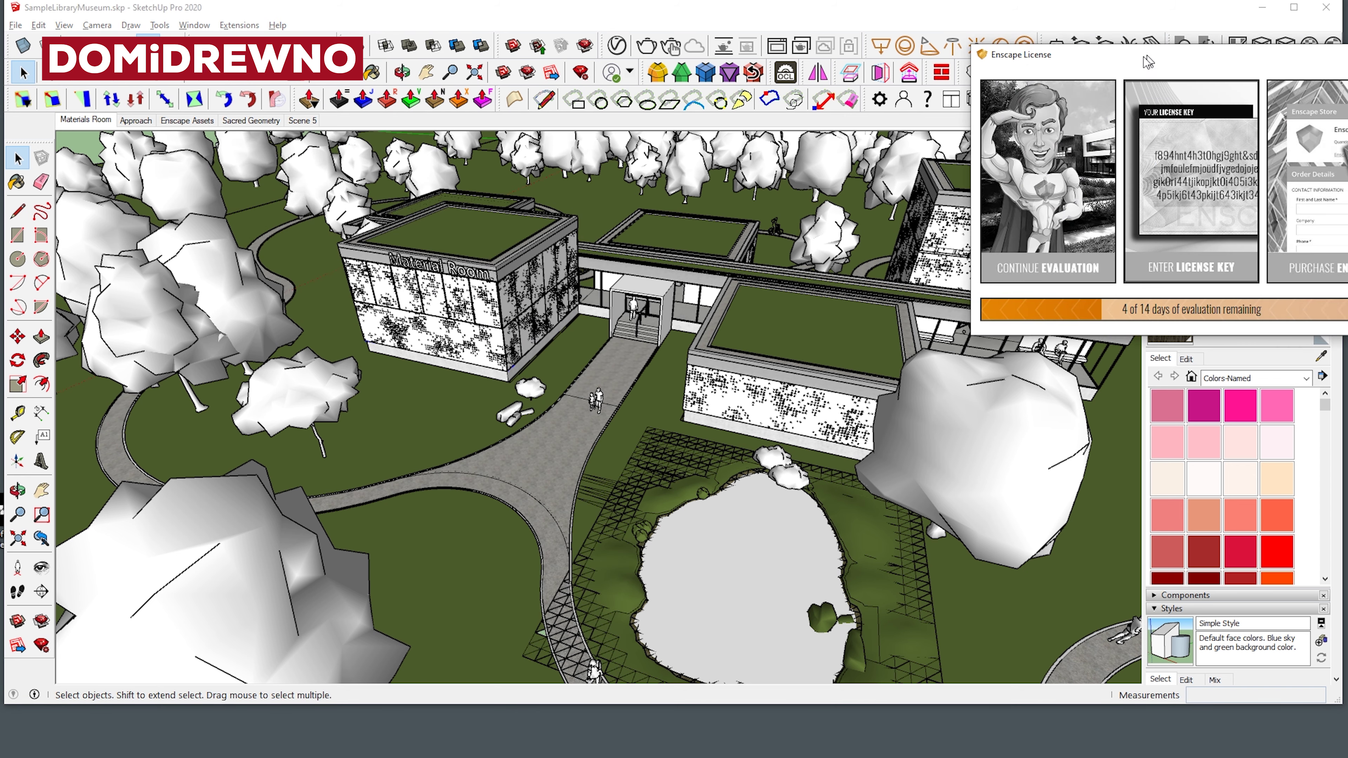
left_click_drag(509, 248, 481, 252)
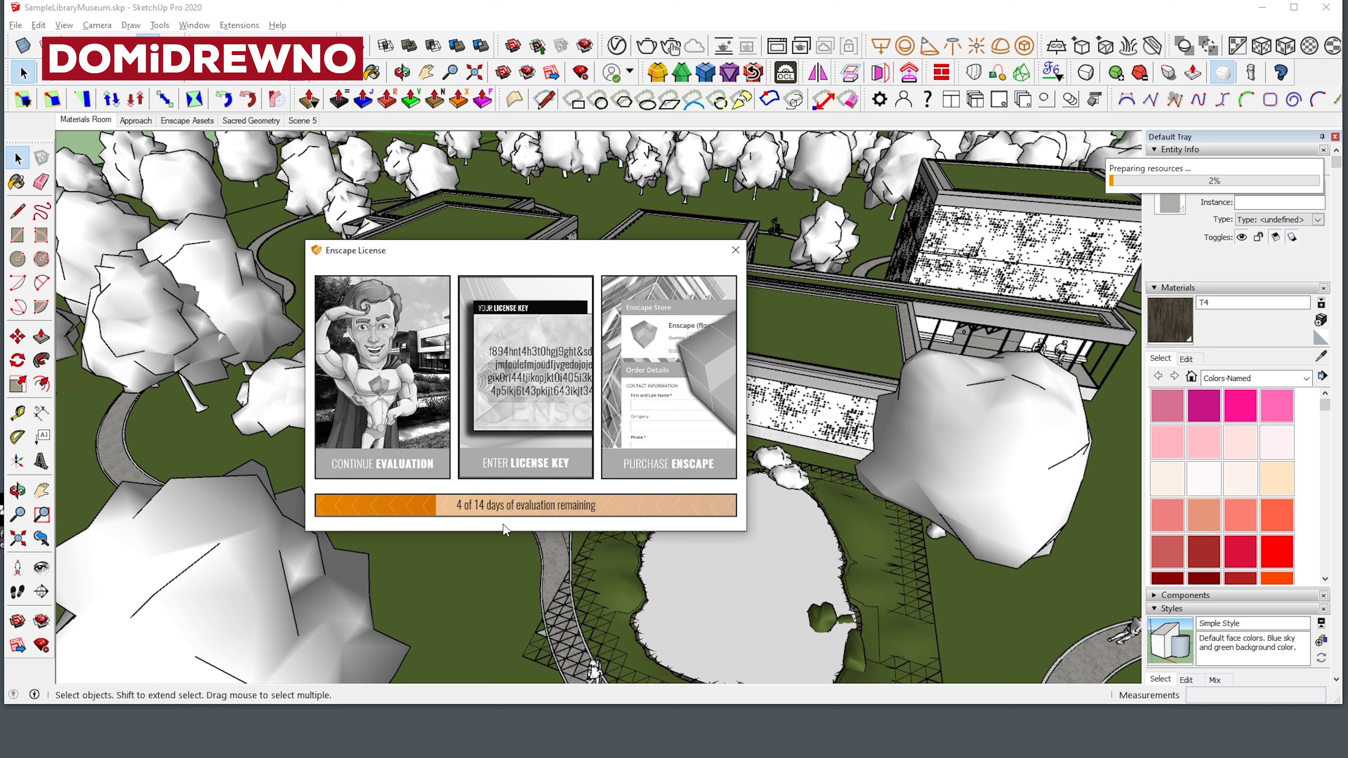
left_click(401, 406)
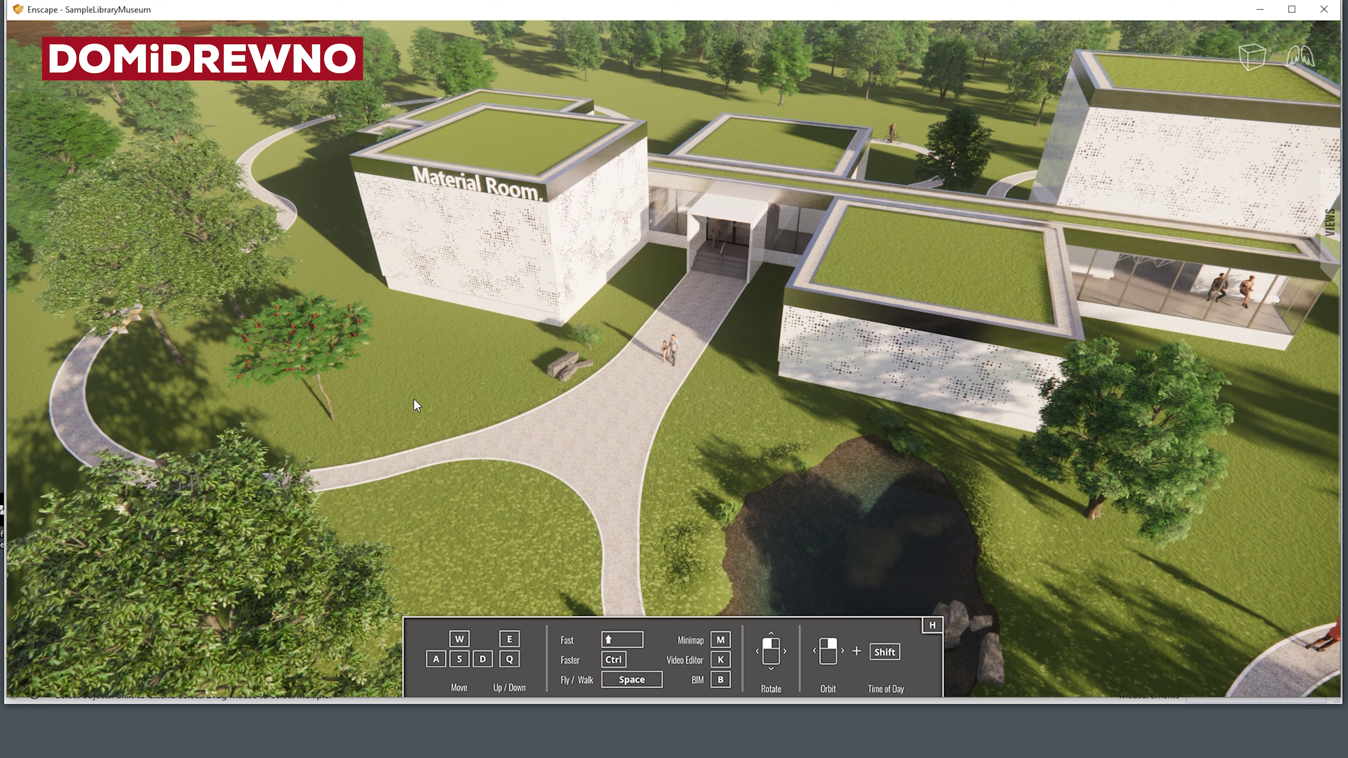
Step: Reposition the Enscape window over SketchUp and make it taller
left_click_drag(658, 16, 652, 725)
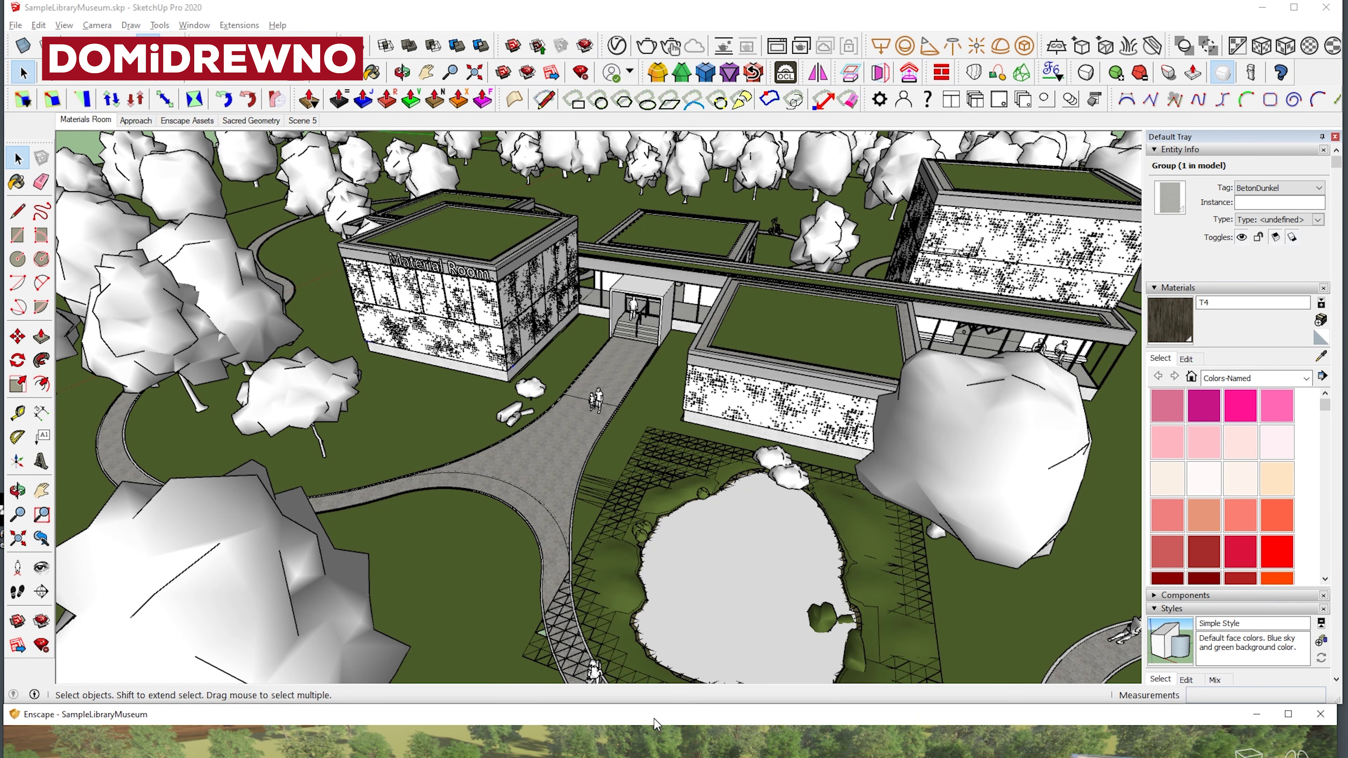
mouse_move(652, 720)
left_mouse_down()
mouse_move(629, 137)
mouse_move(660, 16)
left_mouse_up()
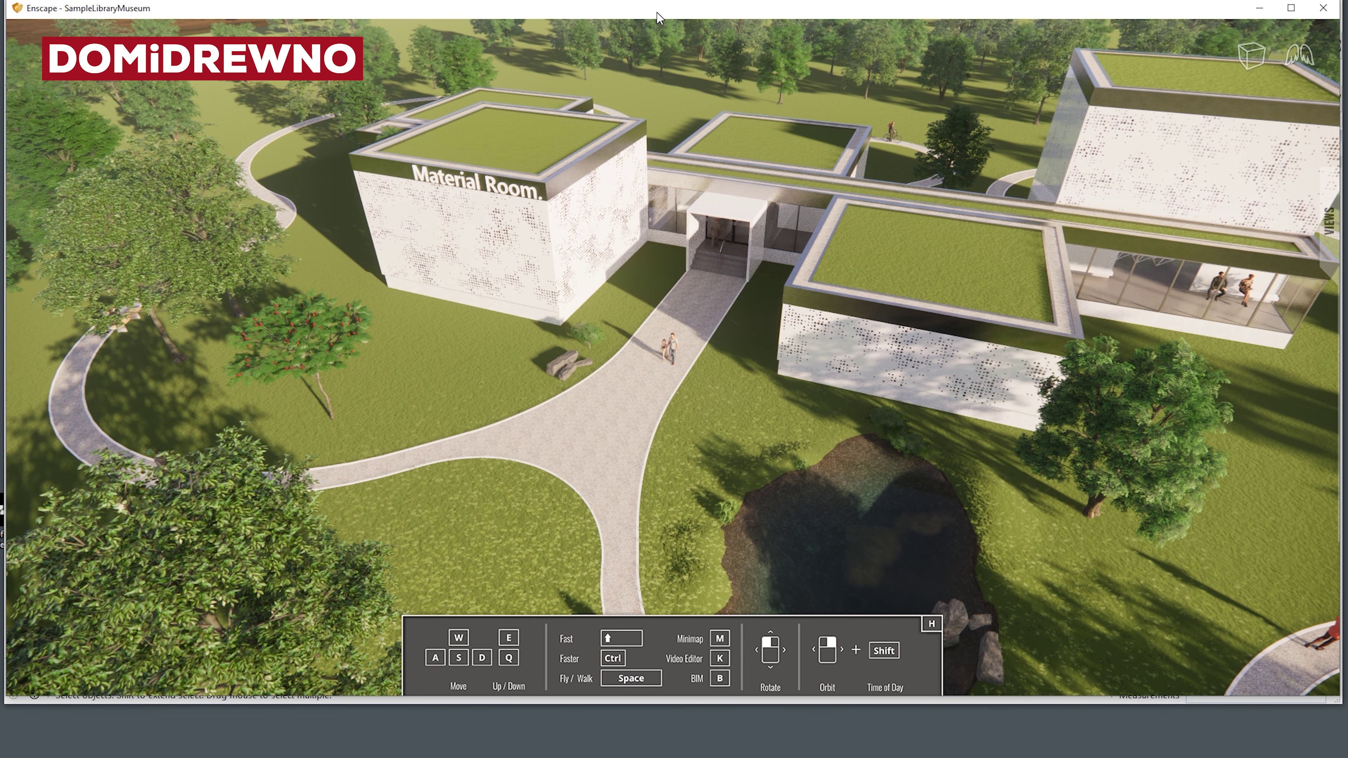
left_click_drag(659, 17, 661, 17)
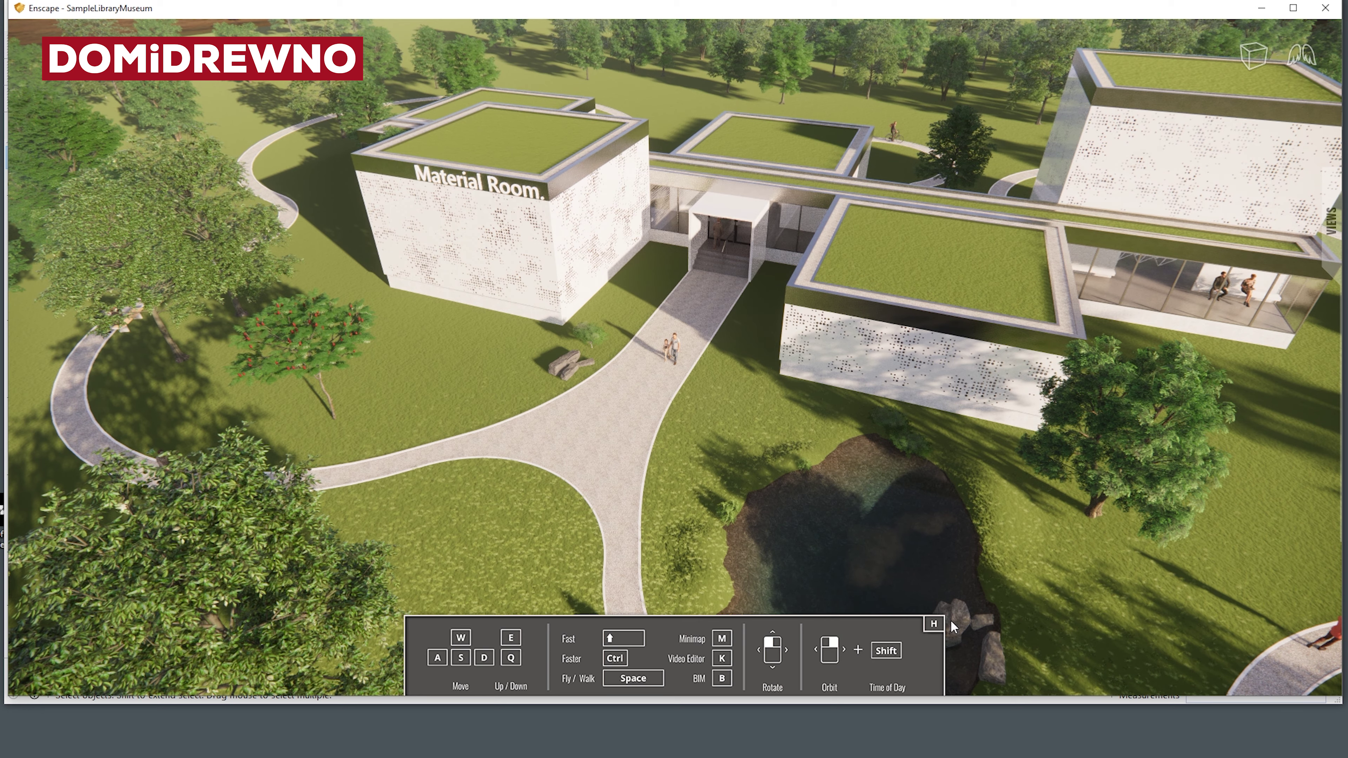
left_click_drag(1002, 697, 1002, 752)
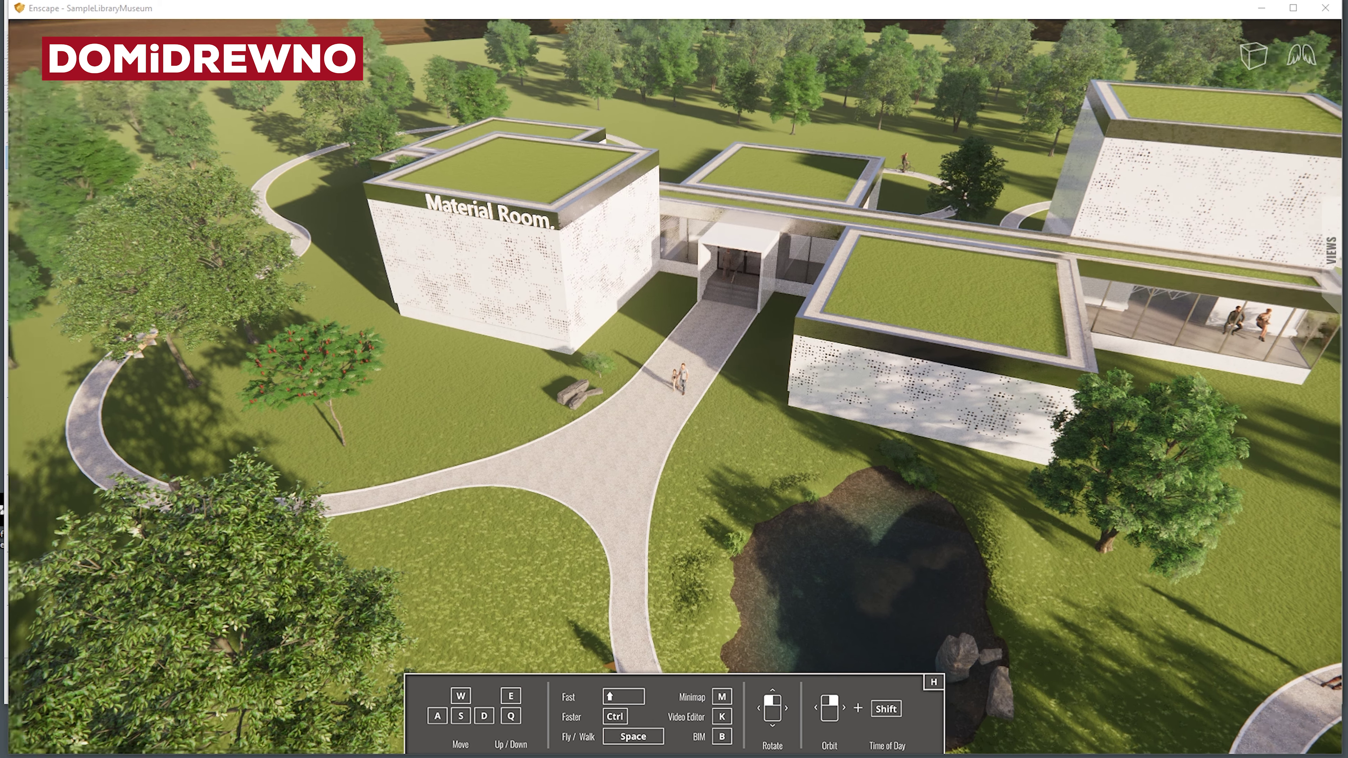
Step: Orbit the view to frame the museum buildings with the mountains on the horizon
left_click_drag(727, 419, 827, 422)
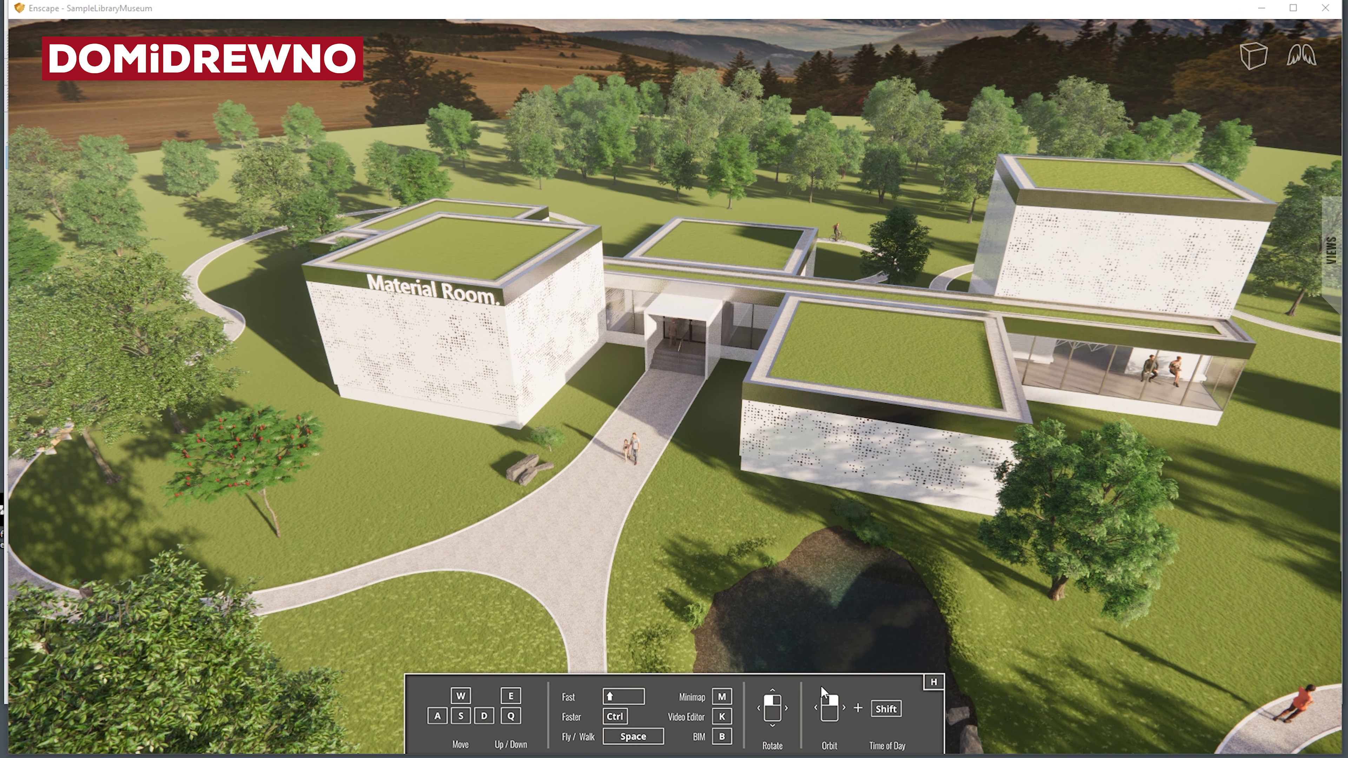
mouse_move(640, 411)
left_mouse_down()
mouse_move(634, 430)
mouse_move(656, 425)
mouse_move(643, 416)
left_mouse_up()
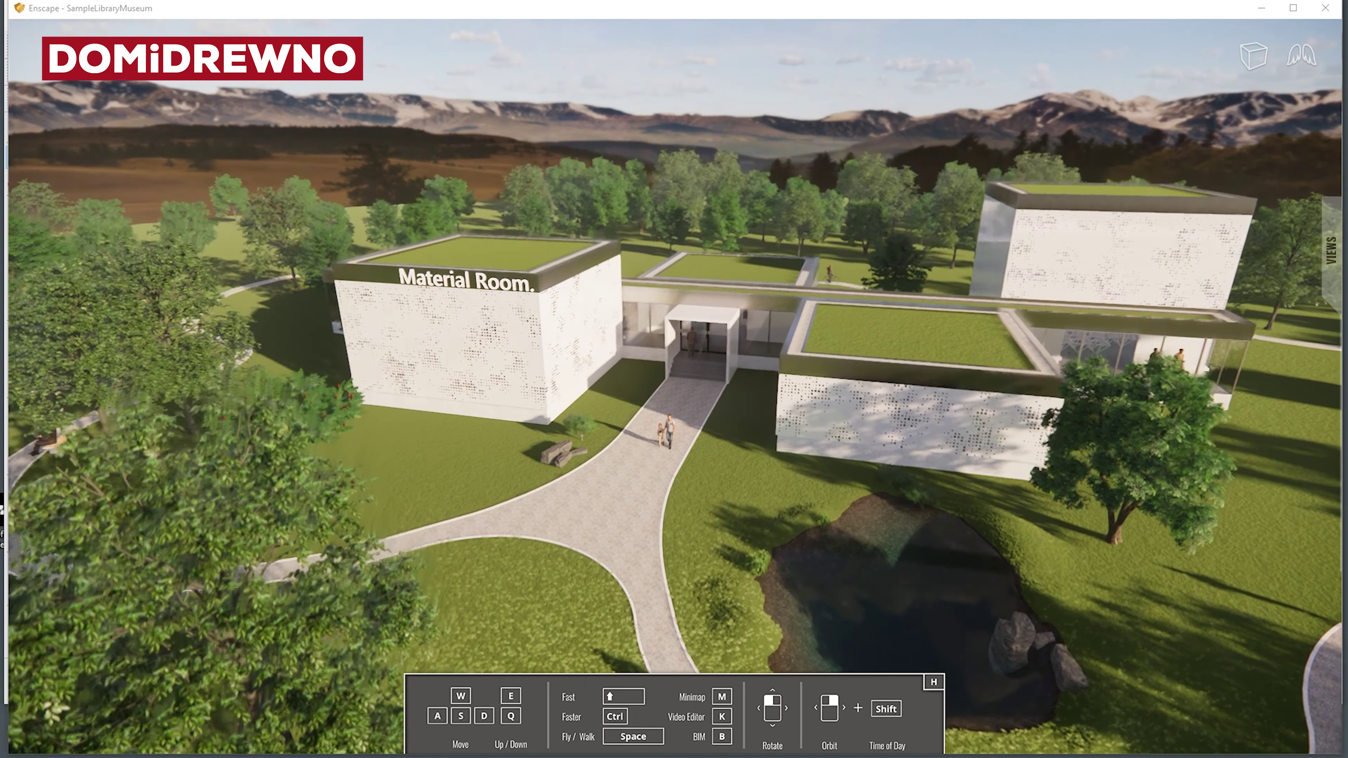
left_click_drag(615, 319, 615, 328)
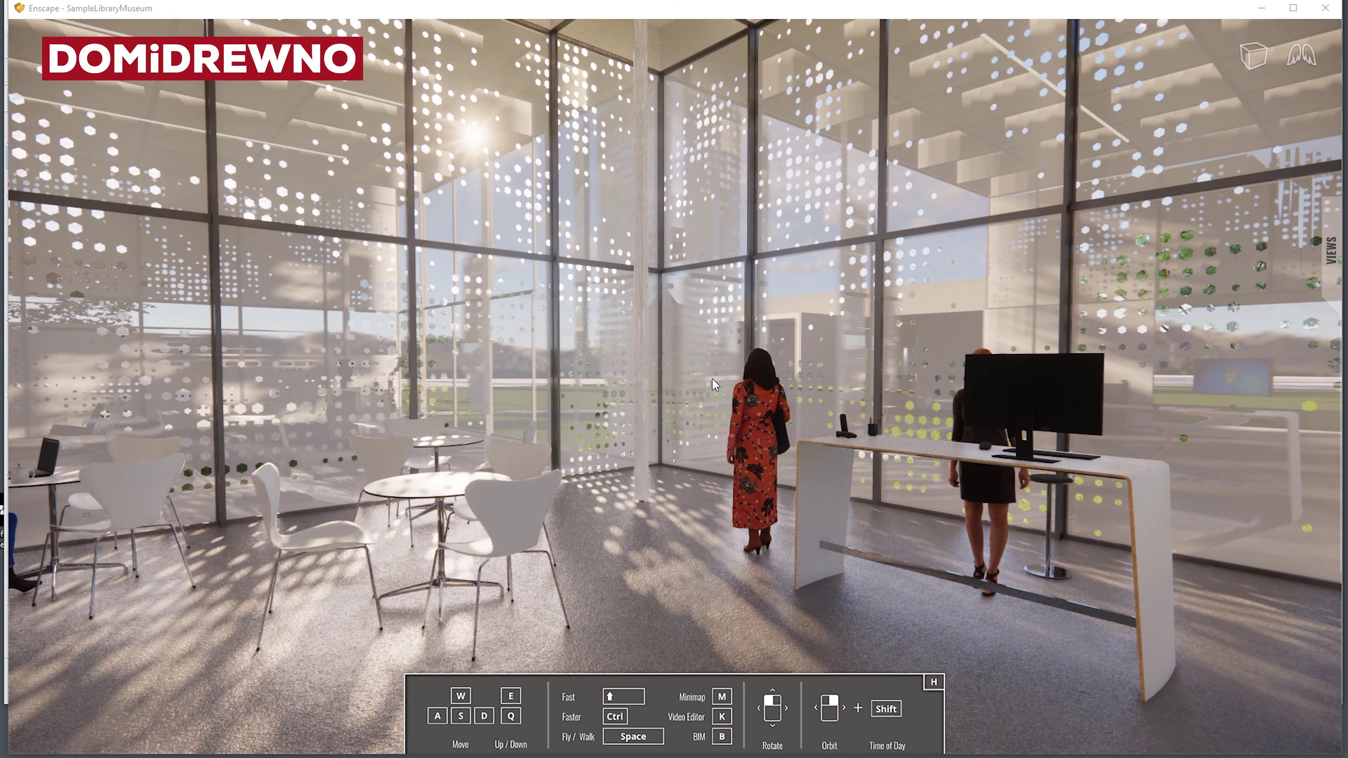
Step: Sweep the time of day from afternoon through evening to around midnight
key("shift")
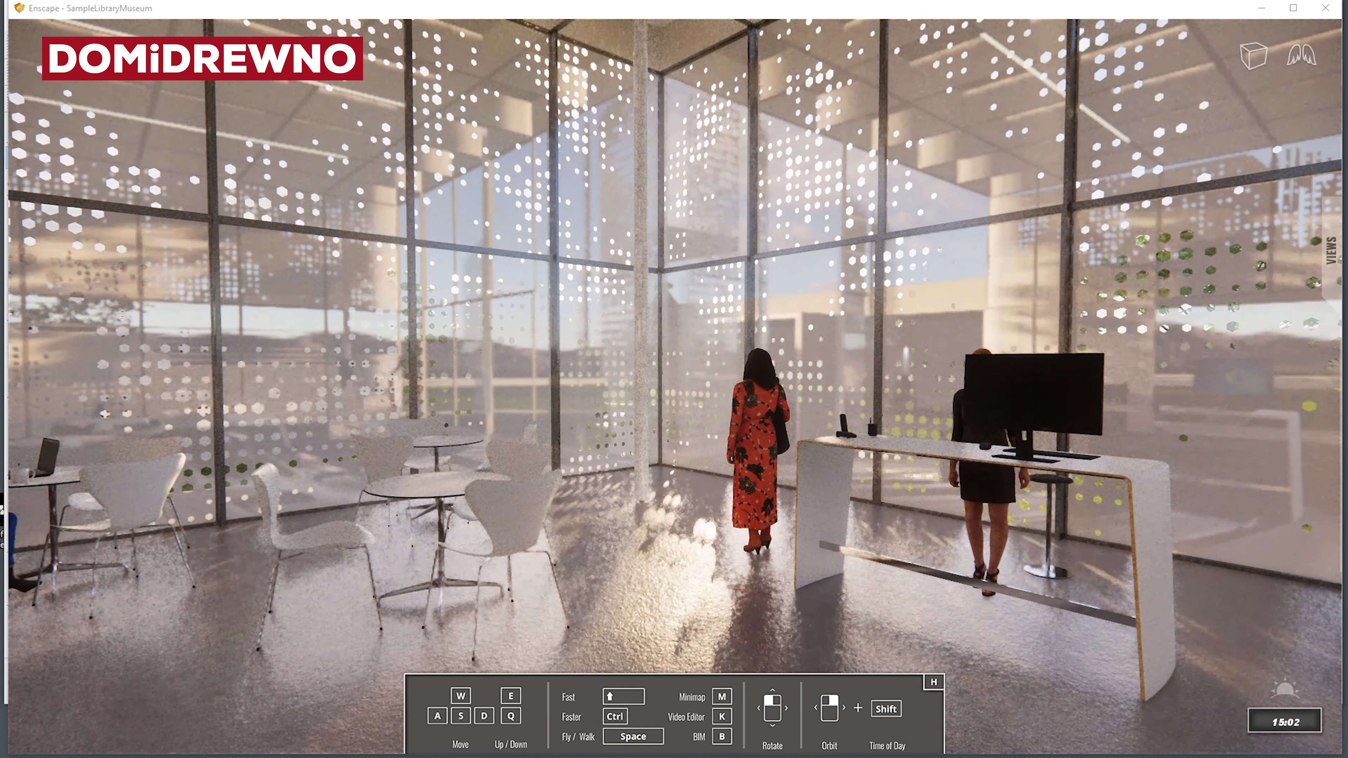
key("u")
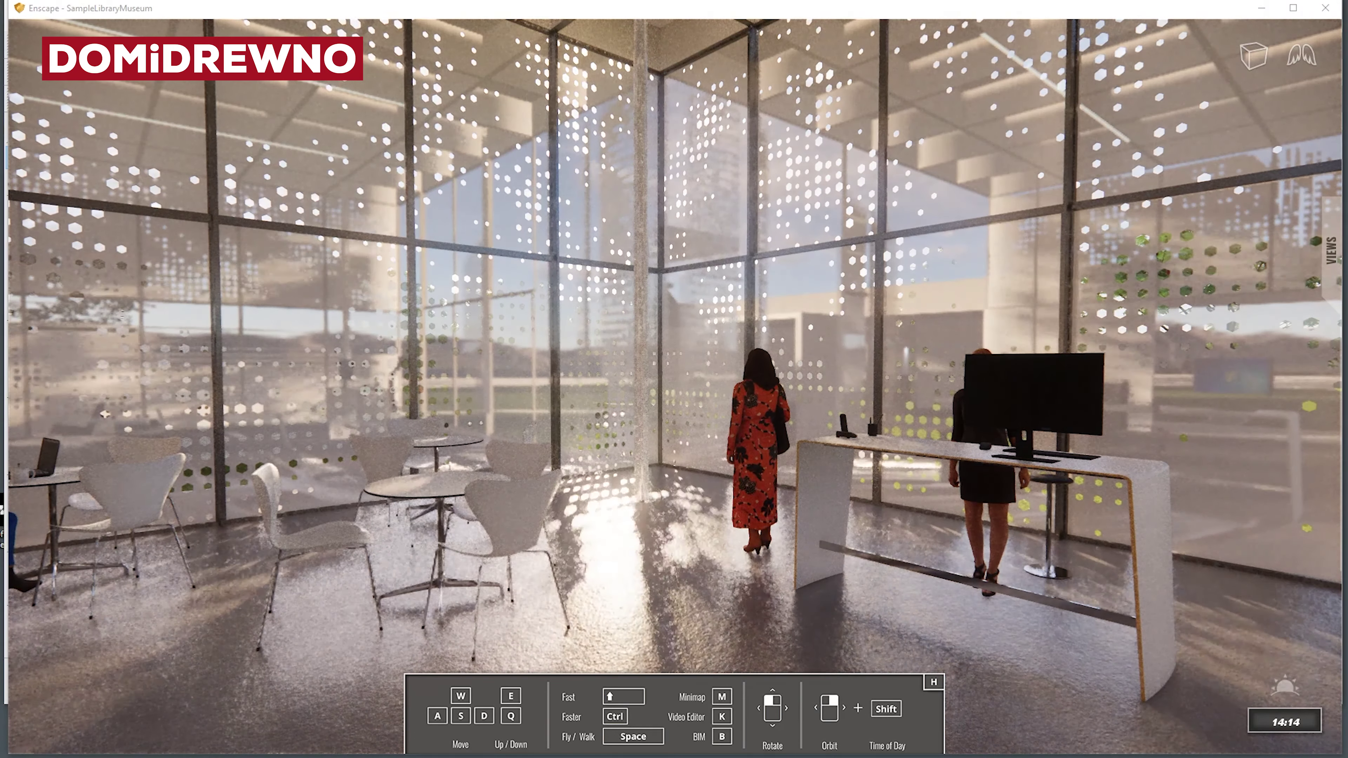
key("u")
key("i")
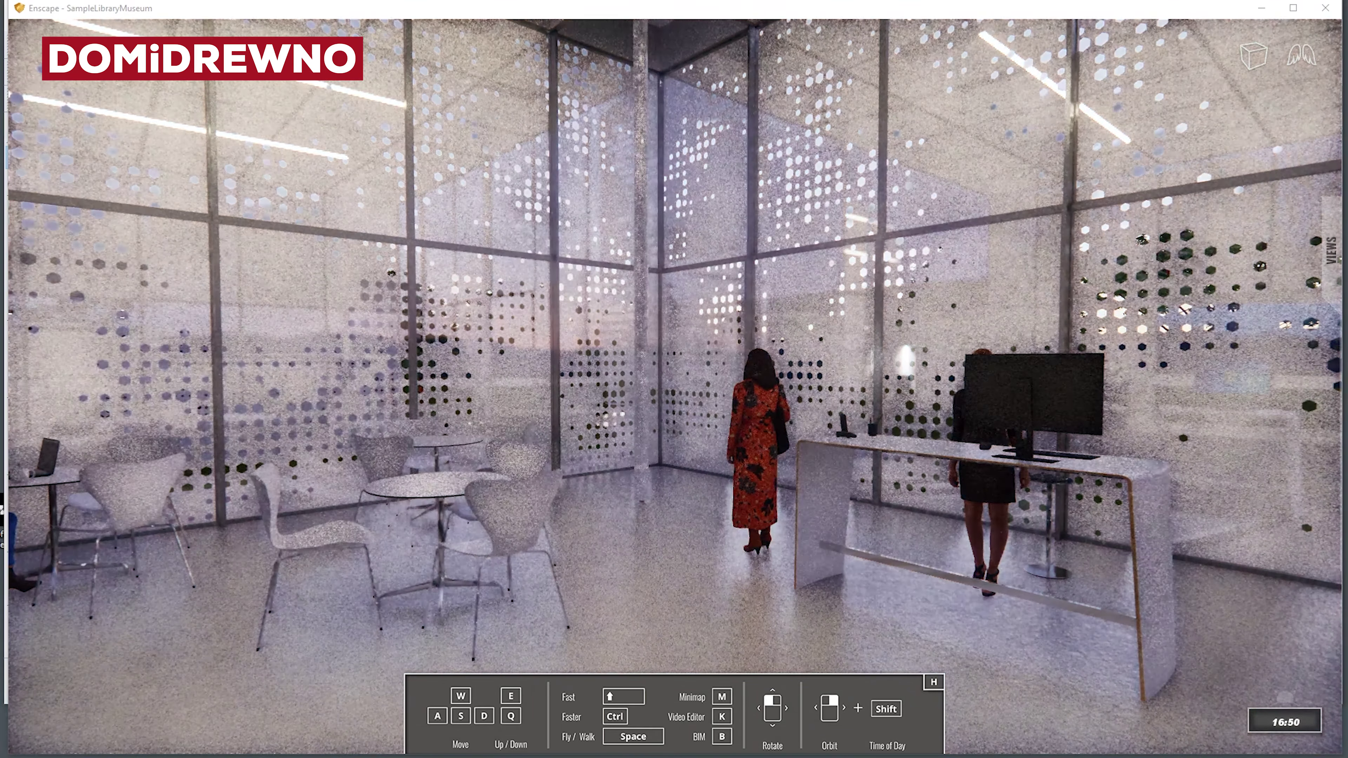
key("i")
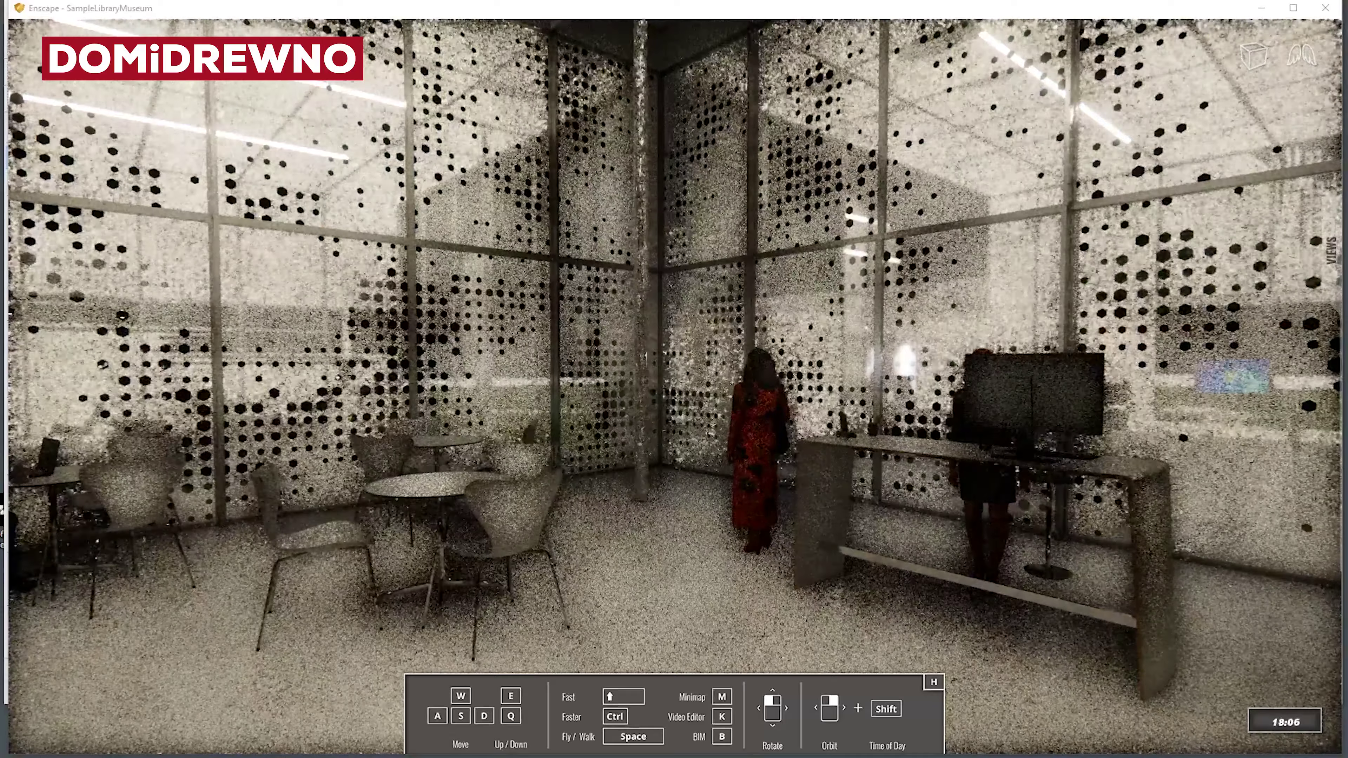
key("i")
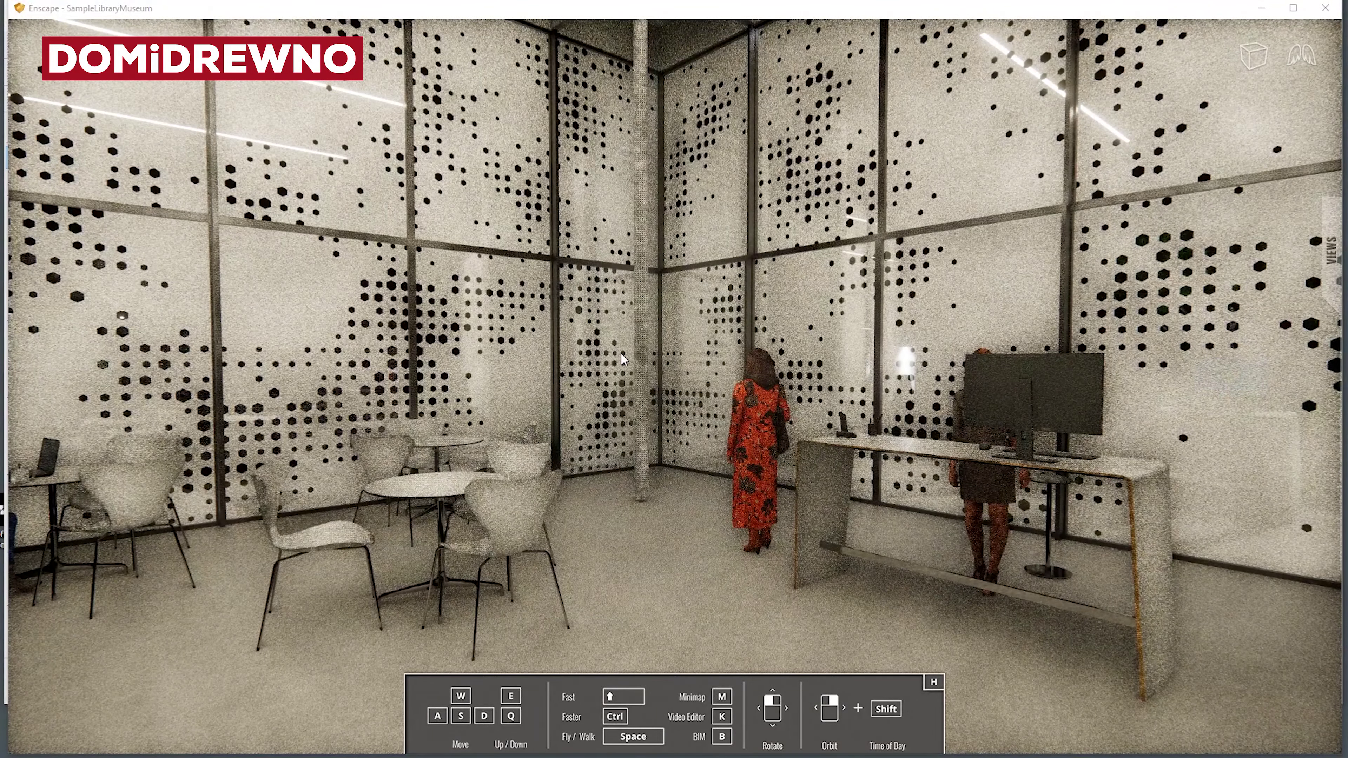
key("i")
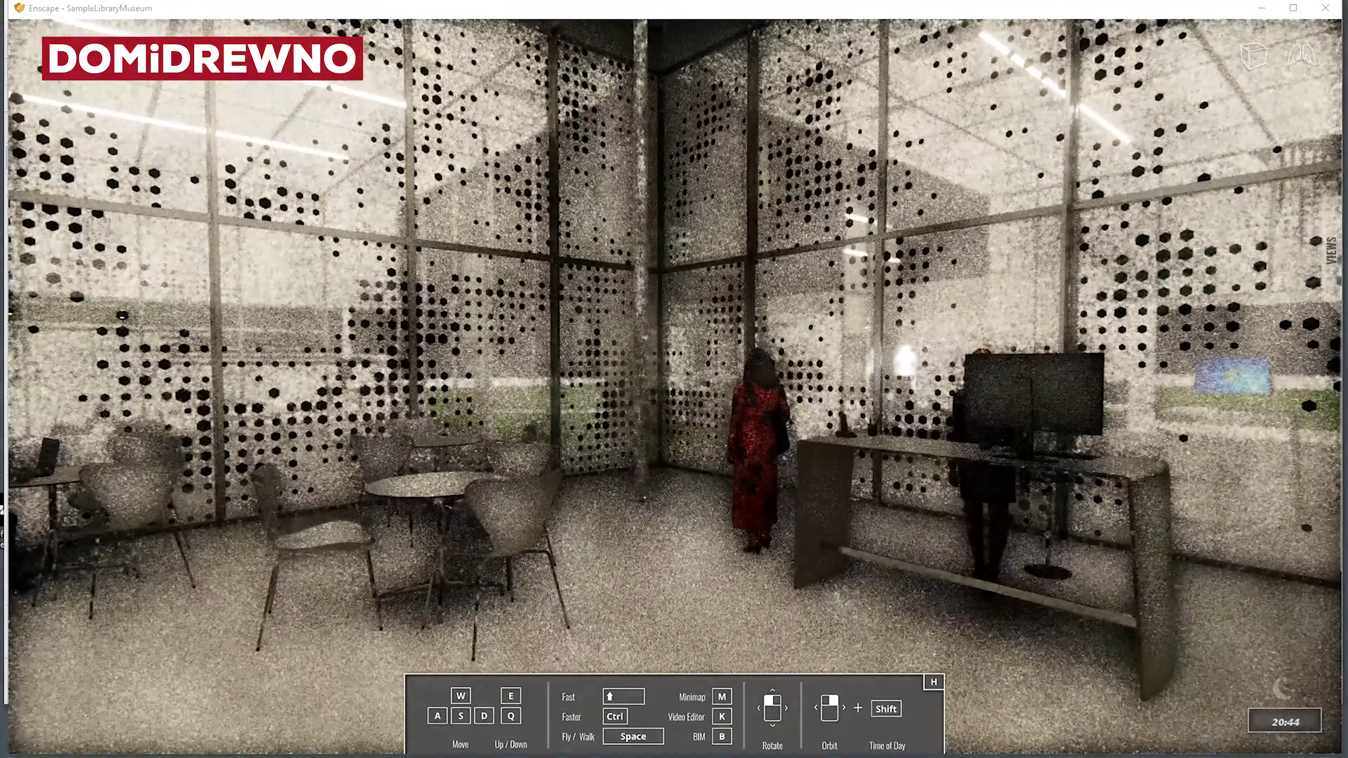
key("i")
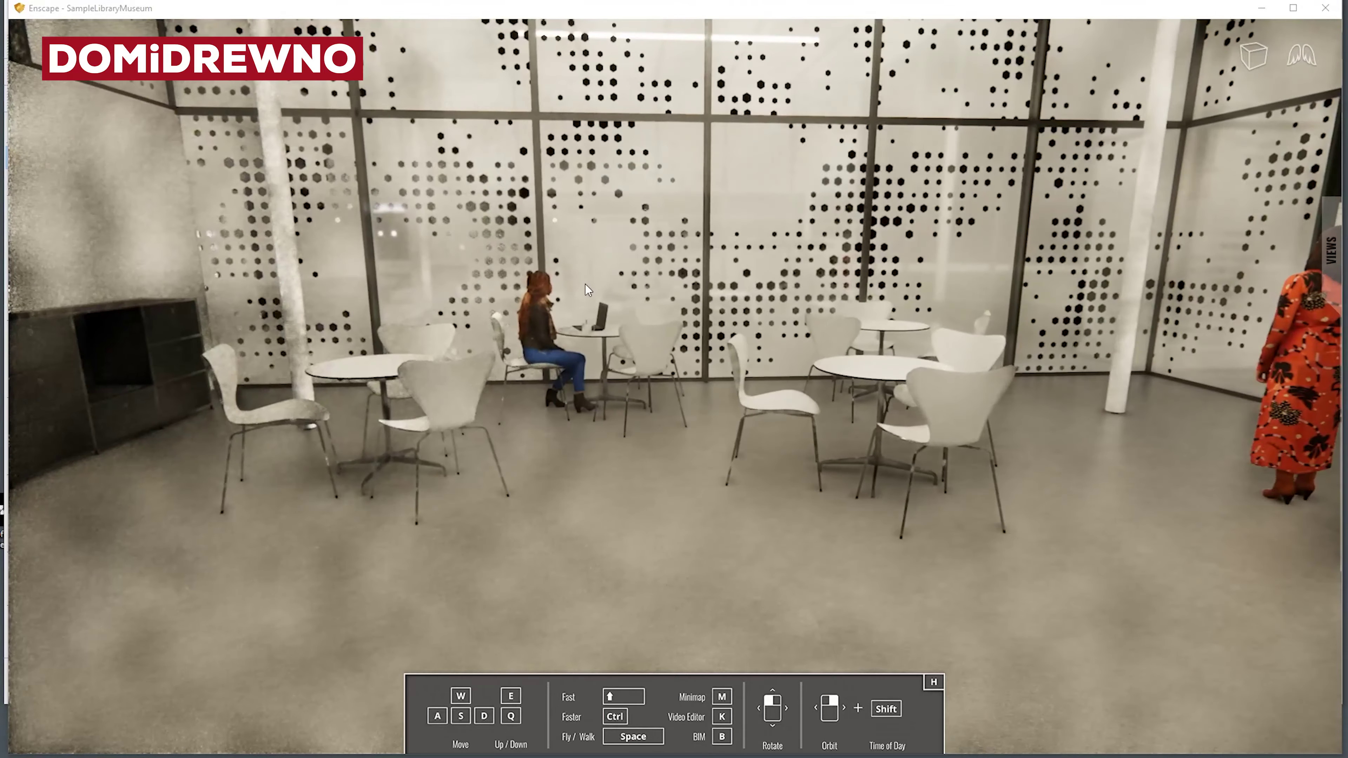
key("w")
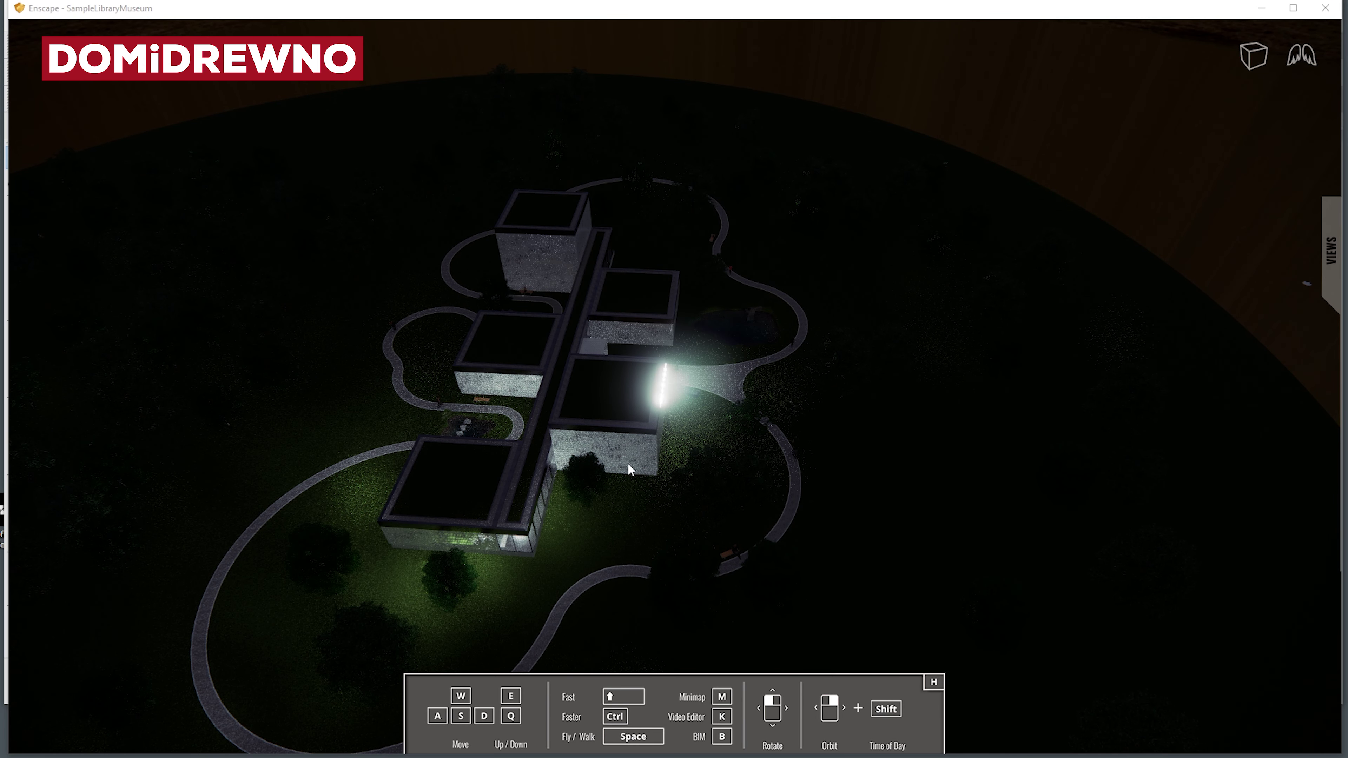
Step: Cycle the time through night, dawn, dusk and sunrise while flying toward the museum
right_click_drag(628, 463, 604, 462, "shift")
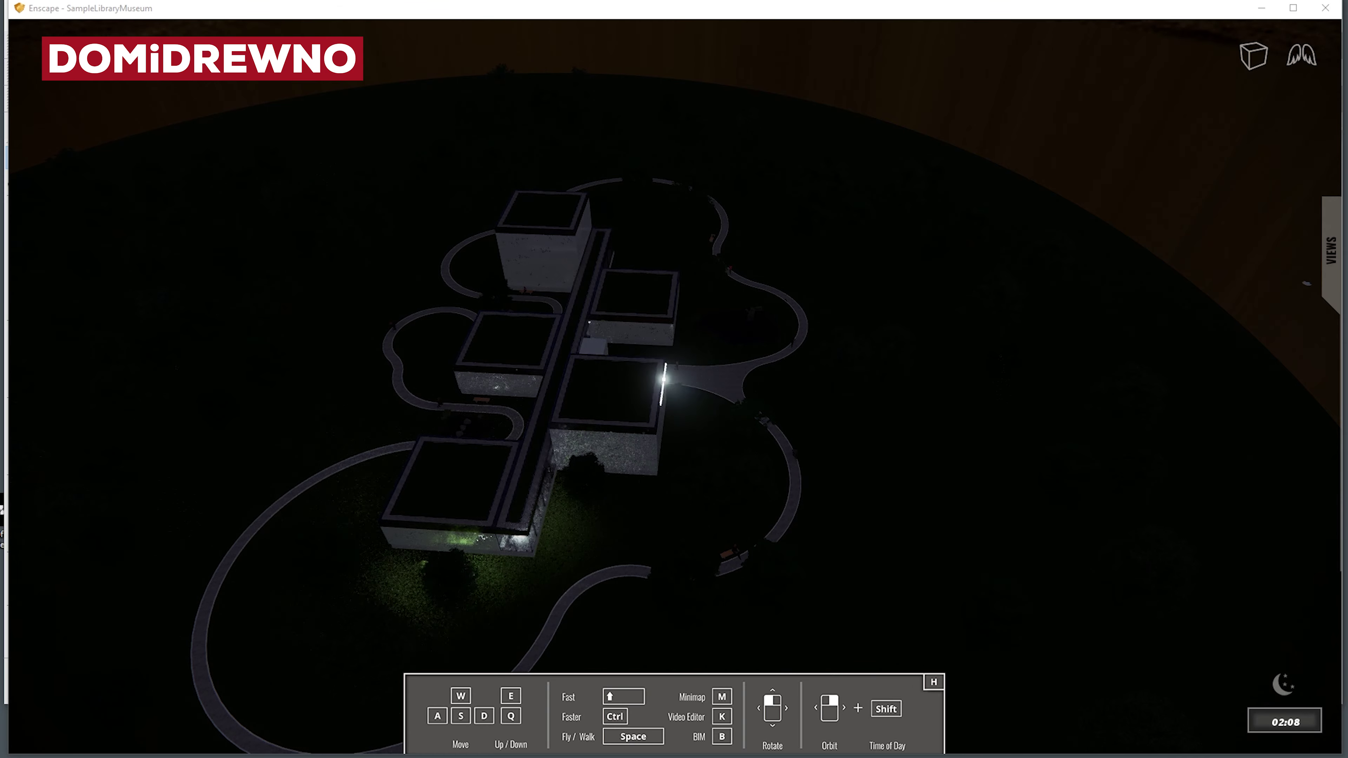
right_click_drag(674, 379, 695, 379, "shift")
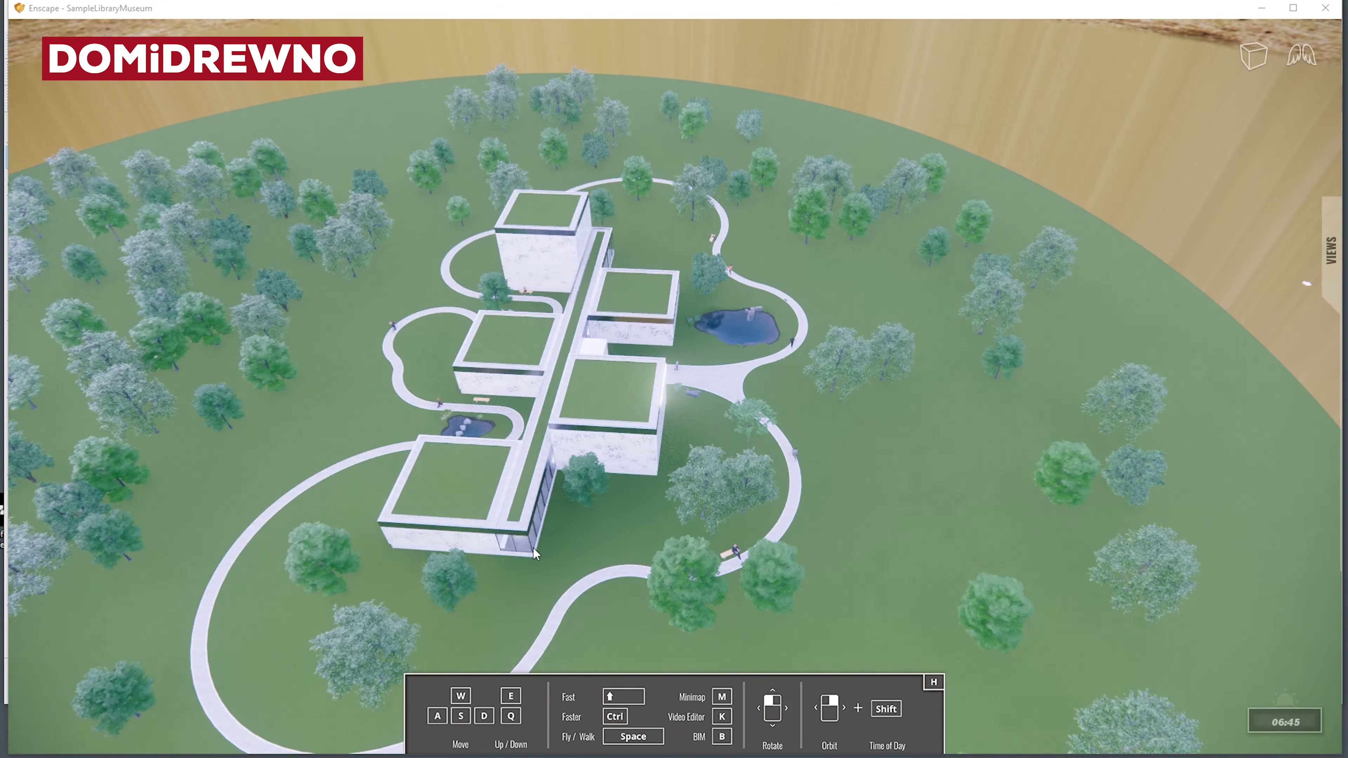
mouse_move(533, 547)
left_mouse_down()
mouse_move(595, 451)
mouse_move(639, 426)
mouse_move(642, 531)
left_mouse_up()
right_click_drag(642, 531, 617, 502, "shift")
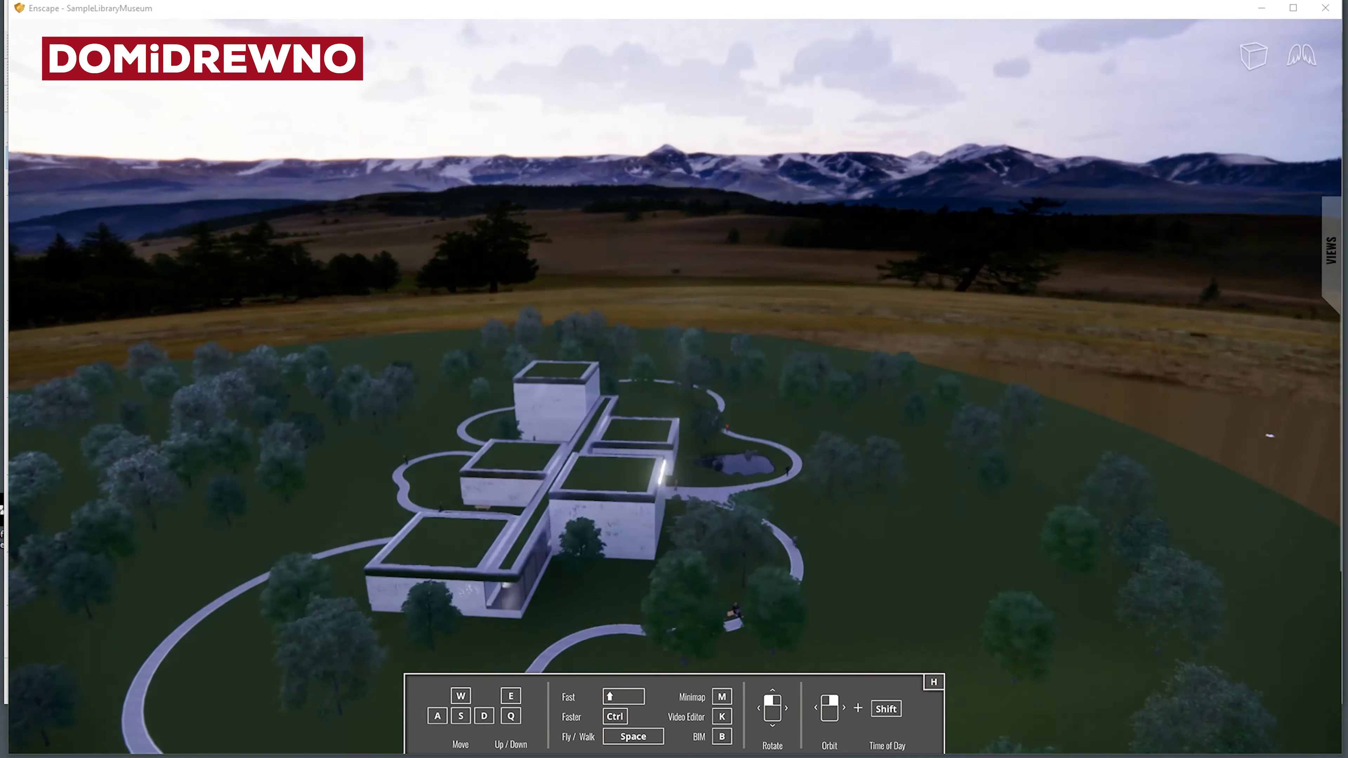
key("w")
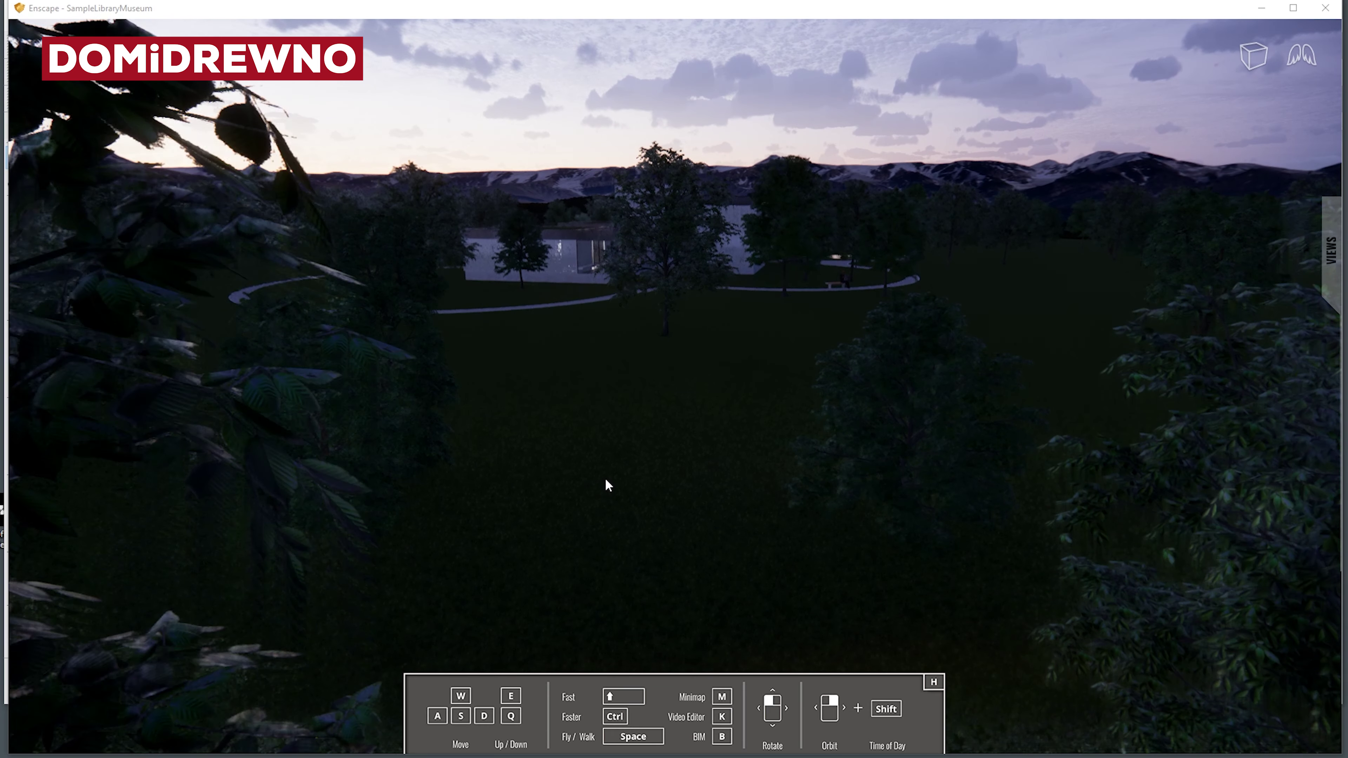
key("w")
key("w")
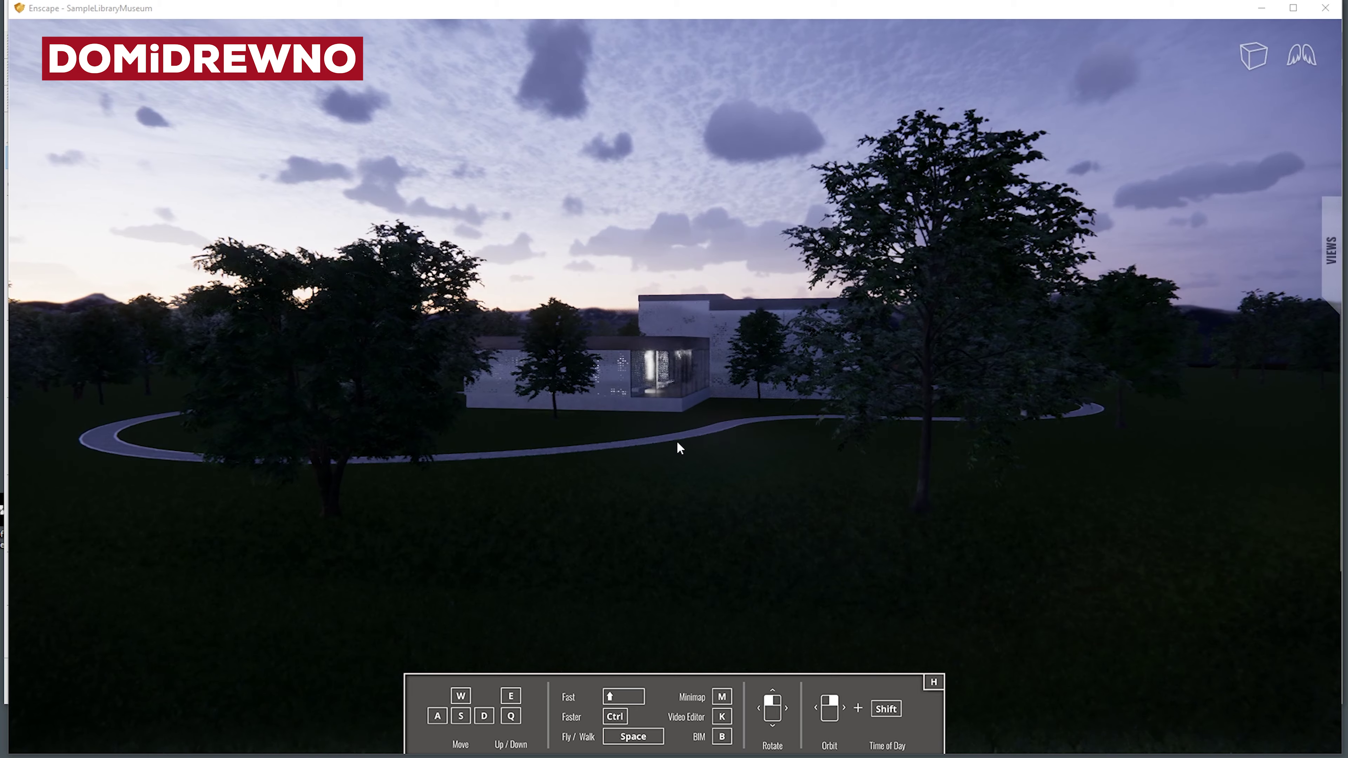
mouse_move(686, 456)
right_mouse_down("shift")
mouse_move(828, 457)
mouse_move(683, 460)
right_mouse_up("shift")
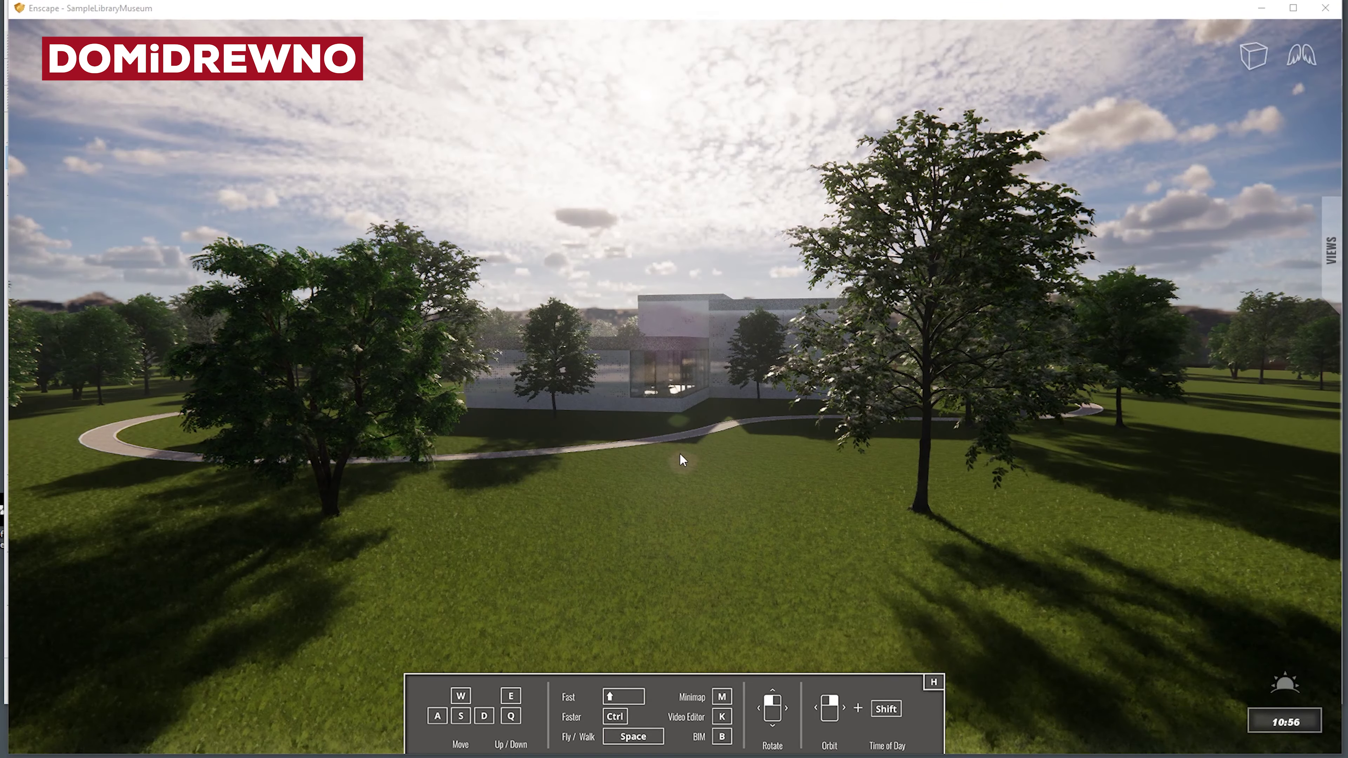
Step: Fly up to the perforated wall, face the entrance, and back down the gravel path
left_click_drag(578, 416, 690, 417)
key("w")
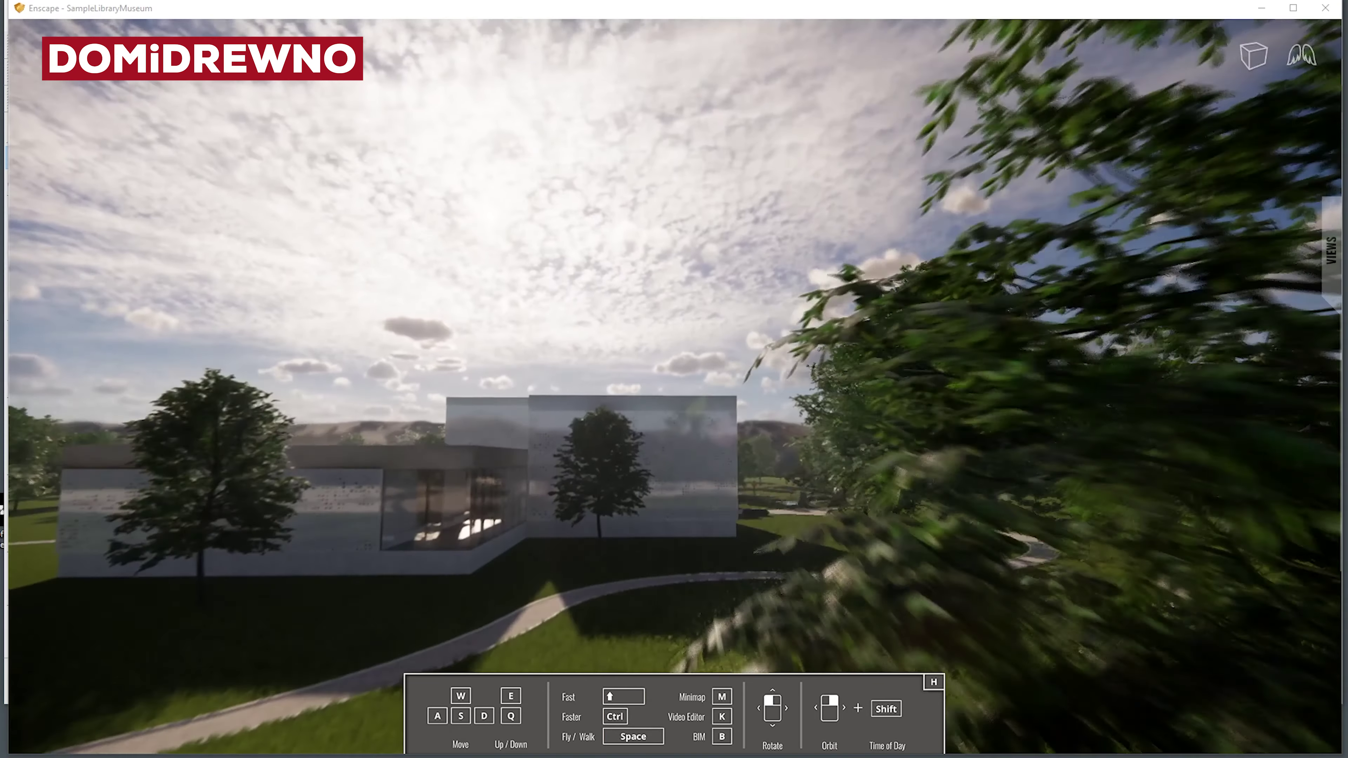
key("w")
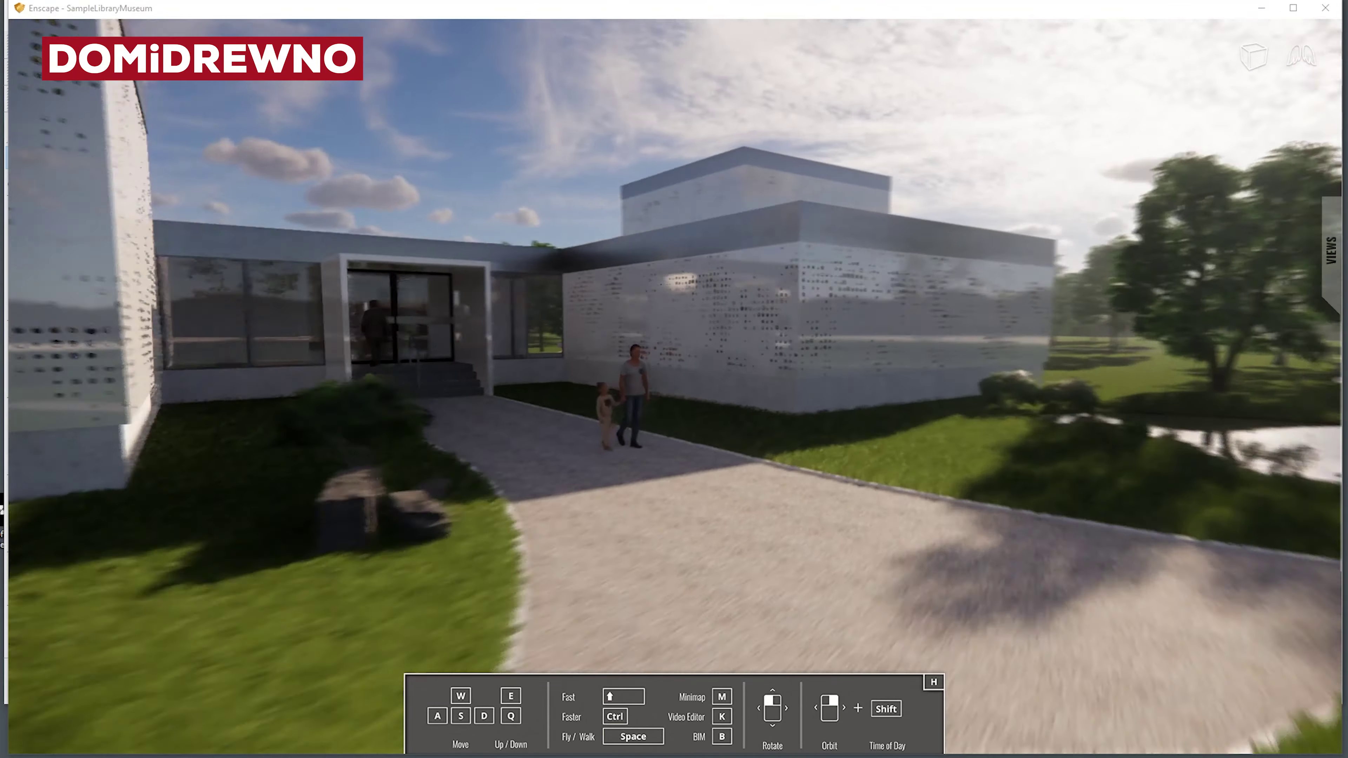
mouse_move(592, 362)
left_mouse_down()
mouse_move(690, 363)
mouse_move(816, 421)
left_mouse_up()
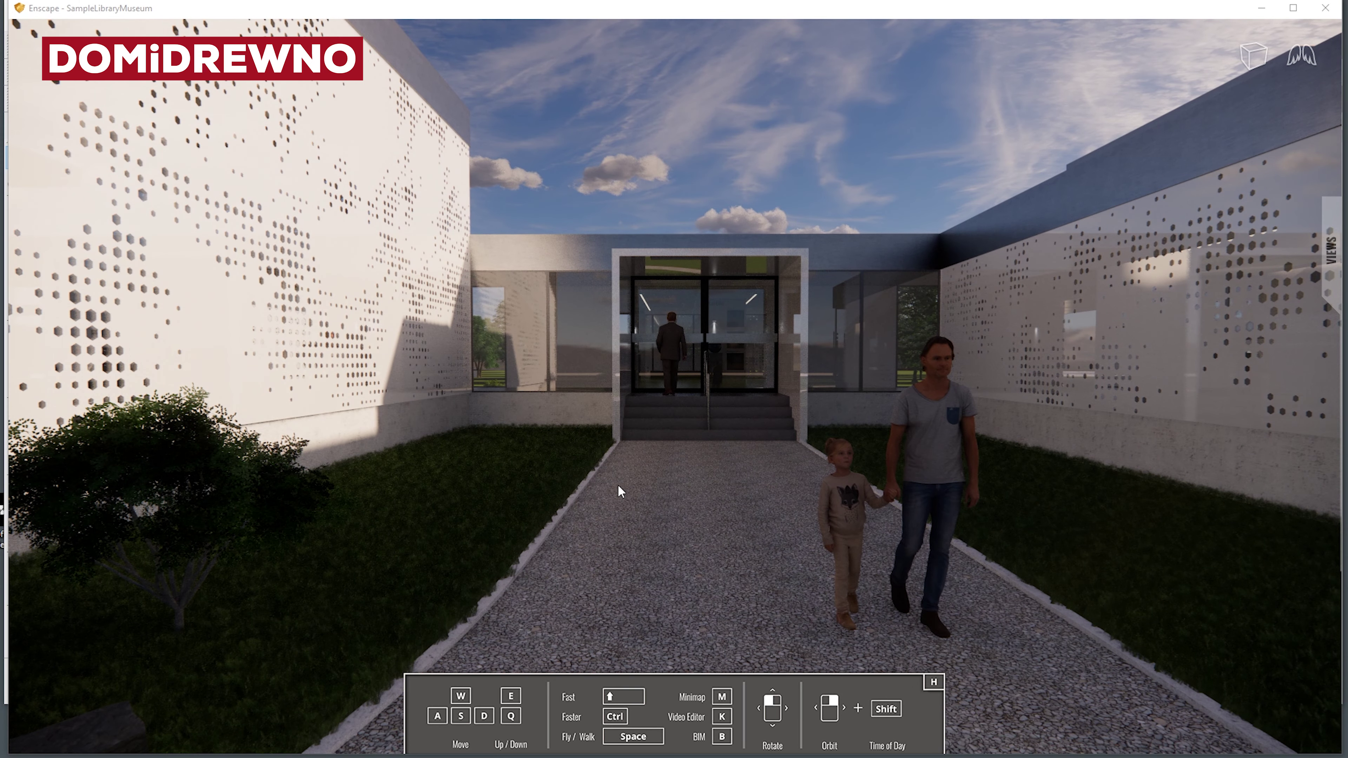
key("s")
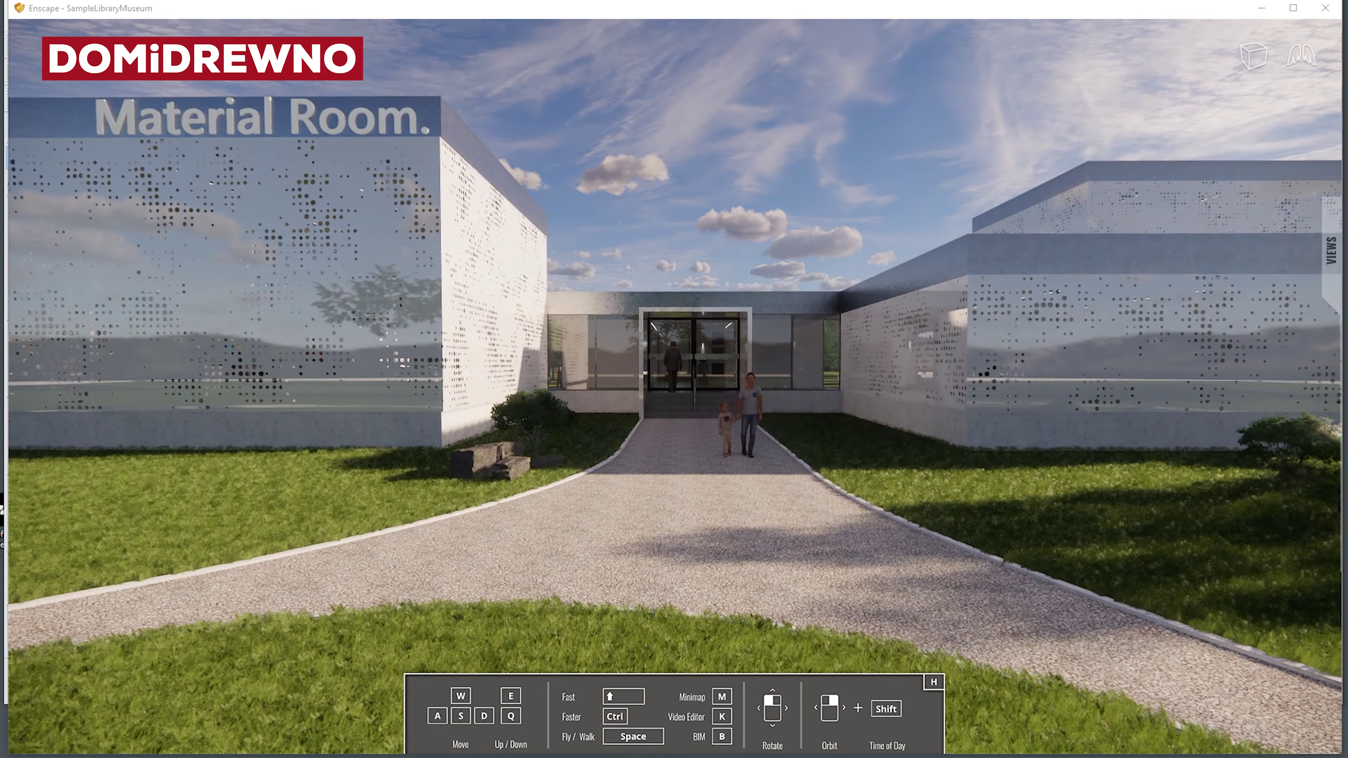
key("s")
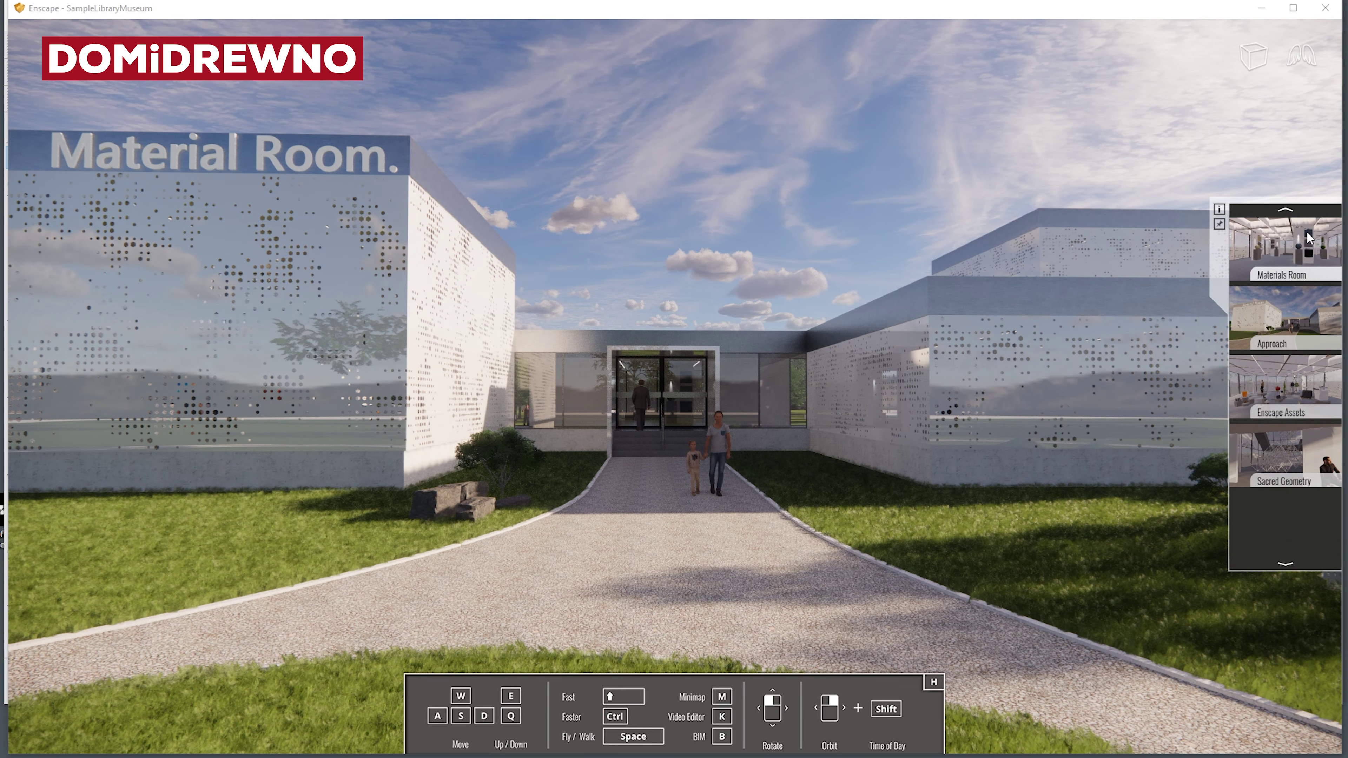
Step: Tour the Materials Room, Approach, Enscape Assets and Sacred Geometry saved views
left_click(1294, 240)
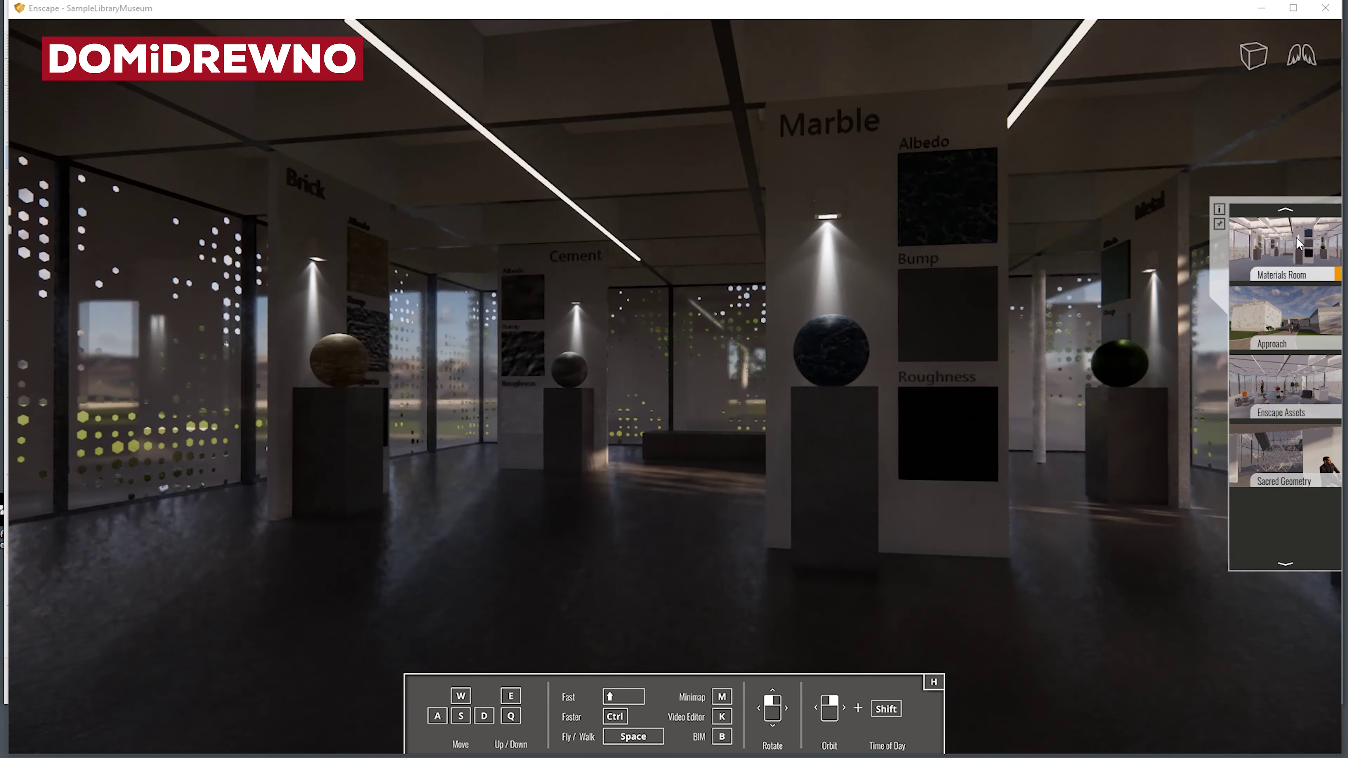
left_click(1300, 313)
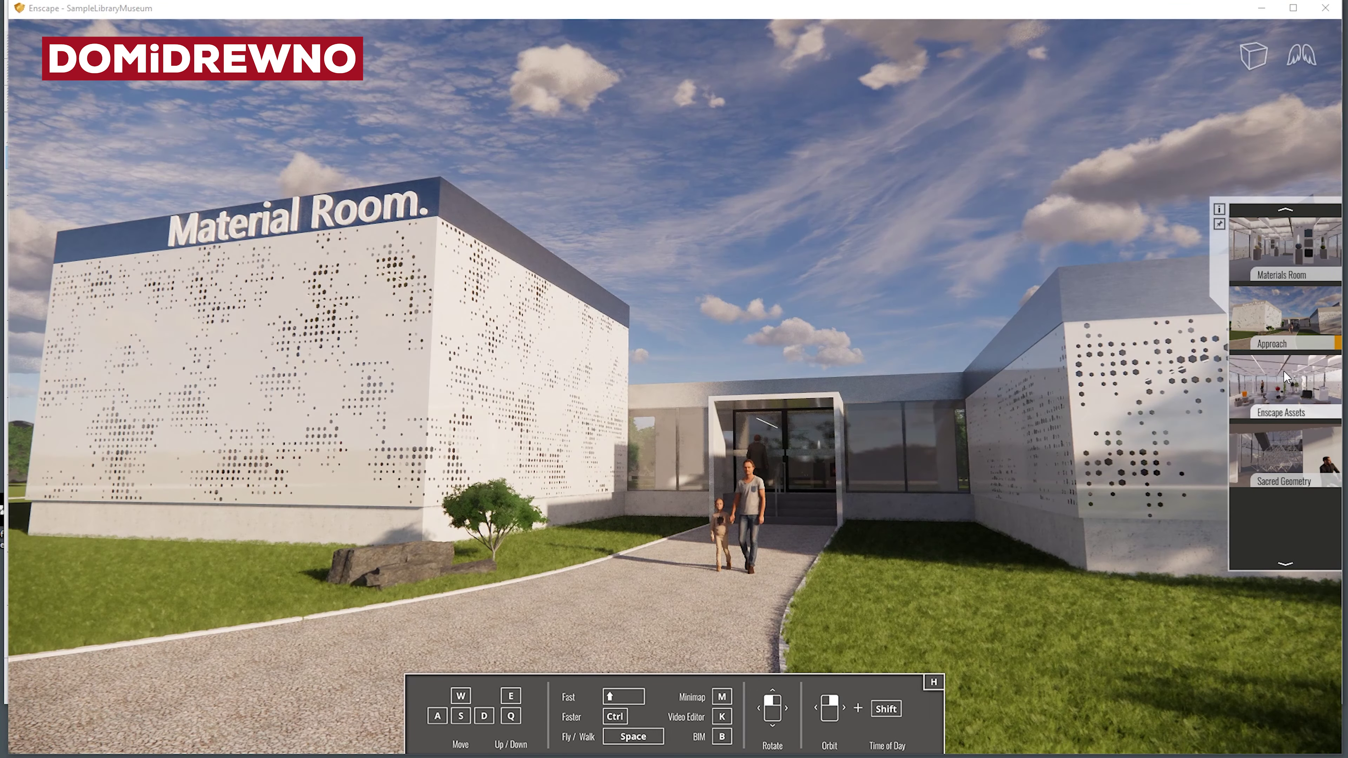
left_click(1284, 378)
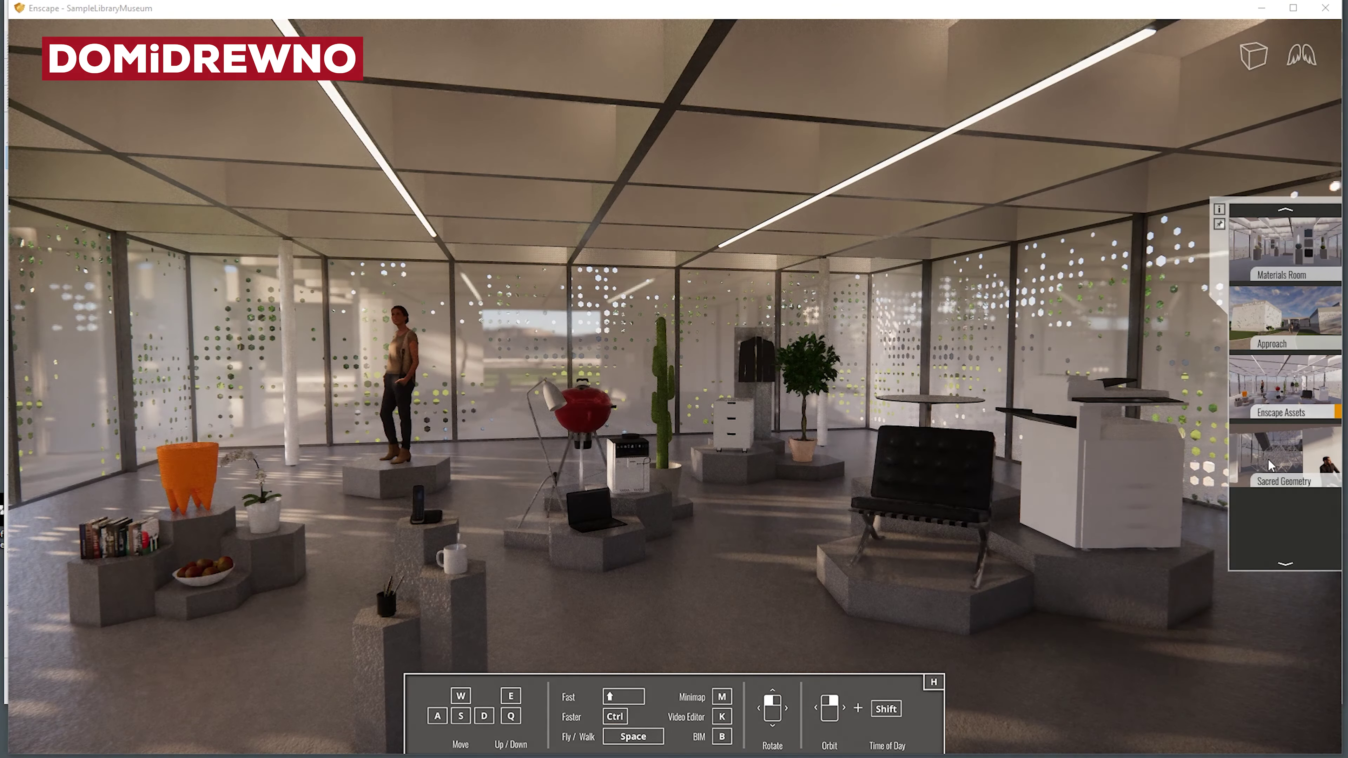
left_click(1271, 463)
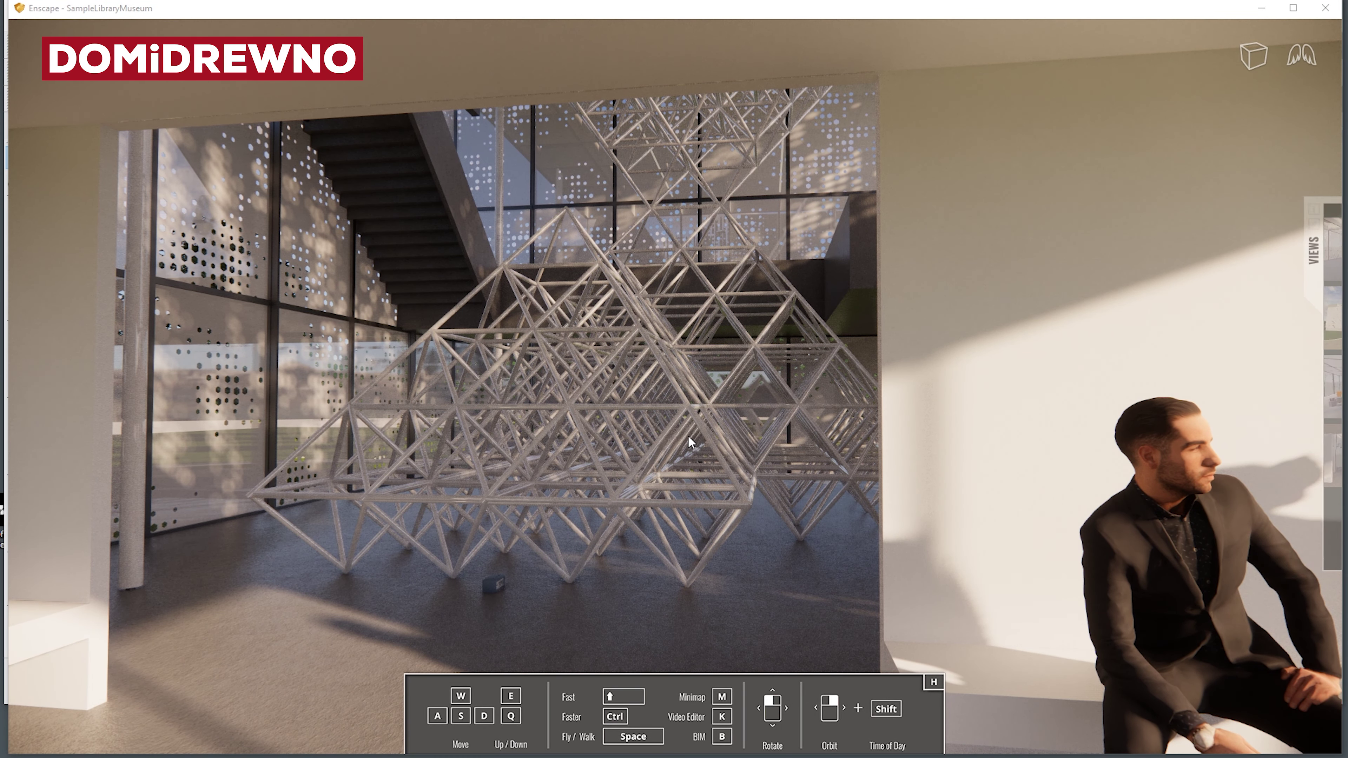
Step: Walk into the gallery and turn toward the grill and cactus
mouse_move(688, 435)
left_mouse_down()
mouse_move(516, 449)
mouse_move(933, 449)
left_mouse_up()
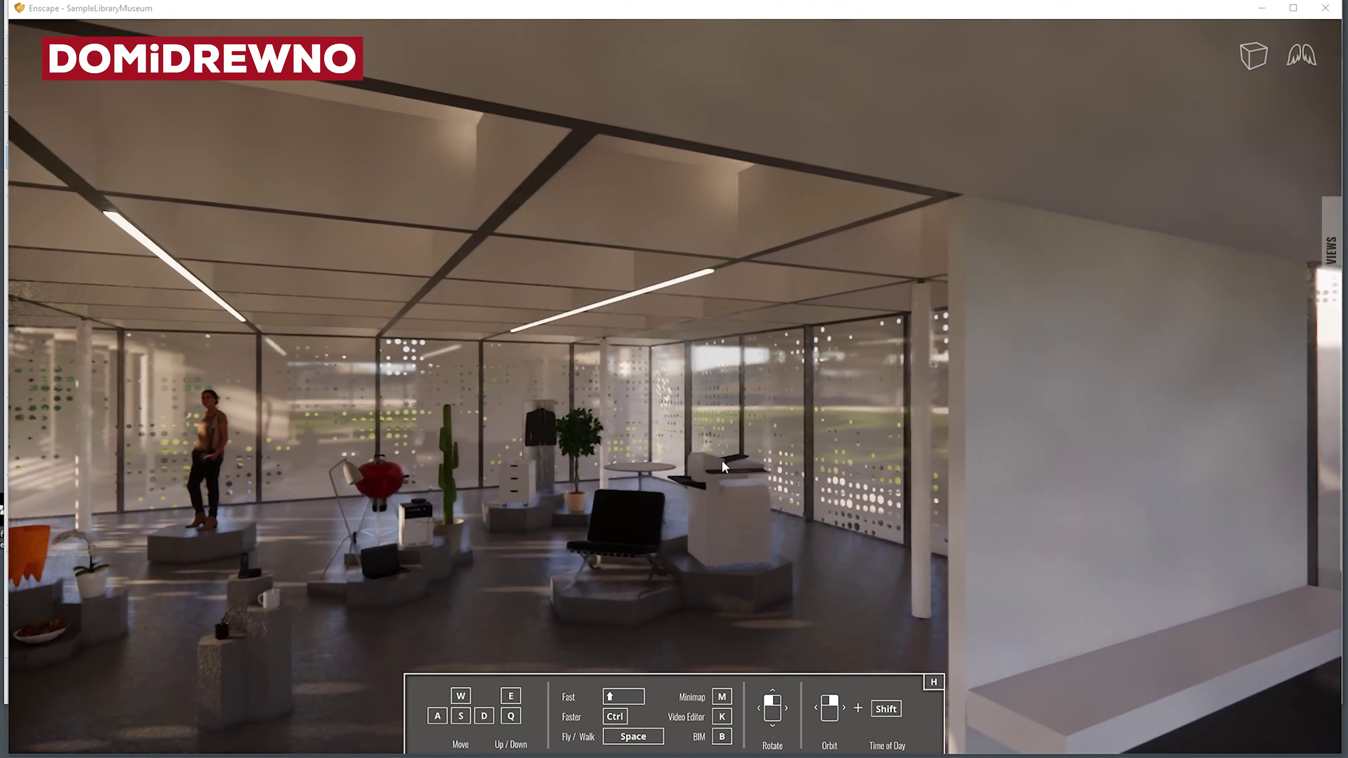
key("w")
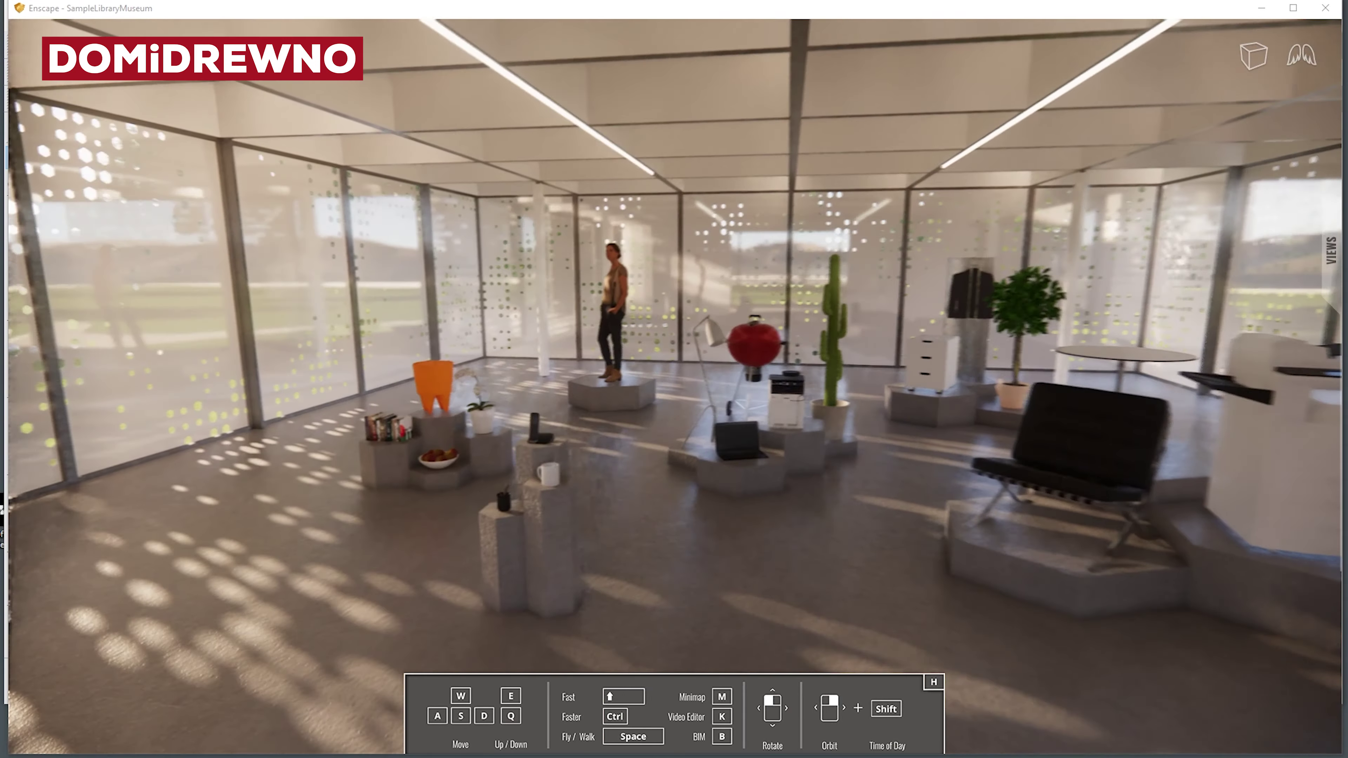
key("w")
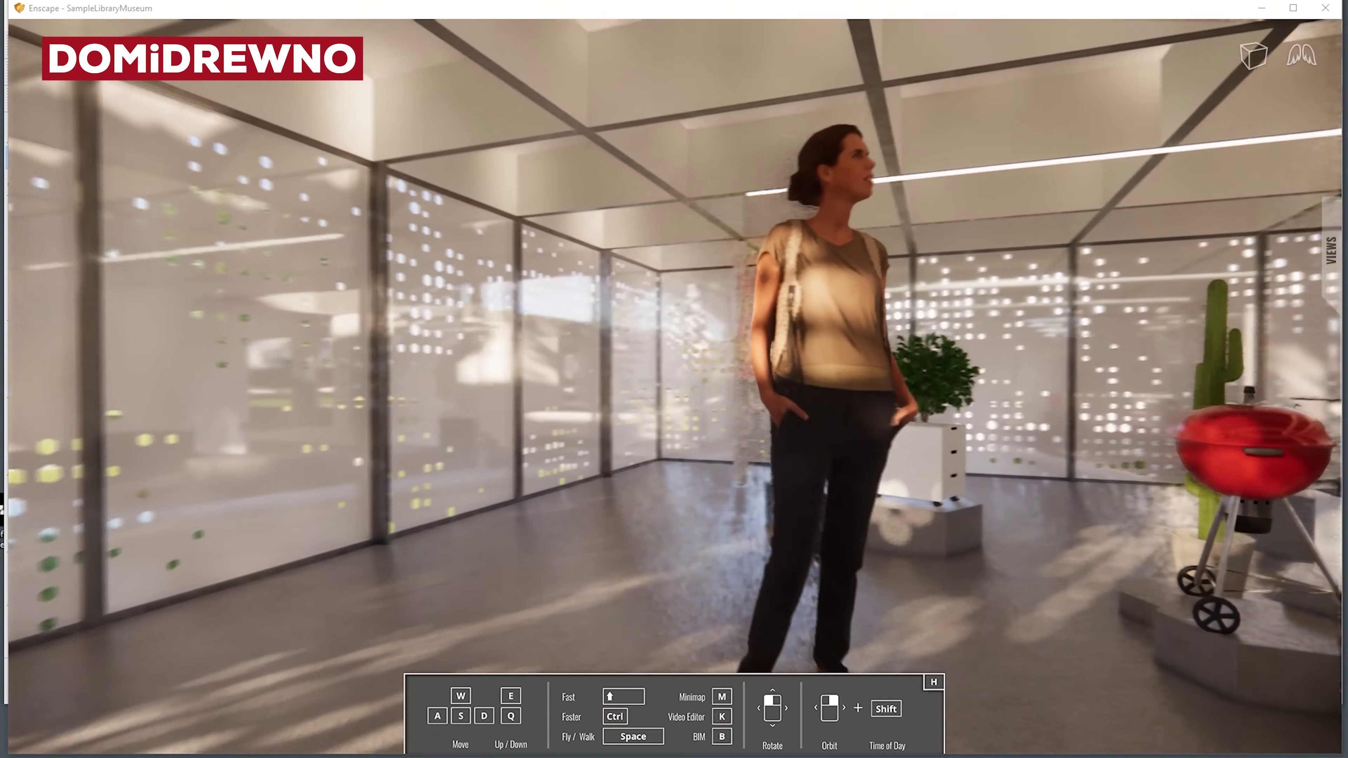
left_click_drag(849, 372, 531, 371)
Step: Back away through the gallery to bring more exhibits into view
key("s")
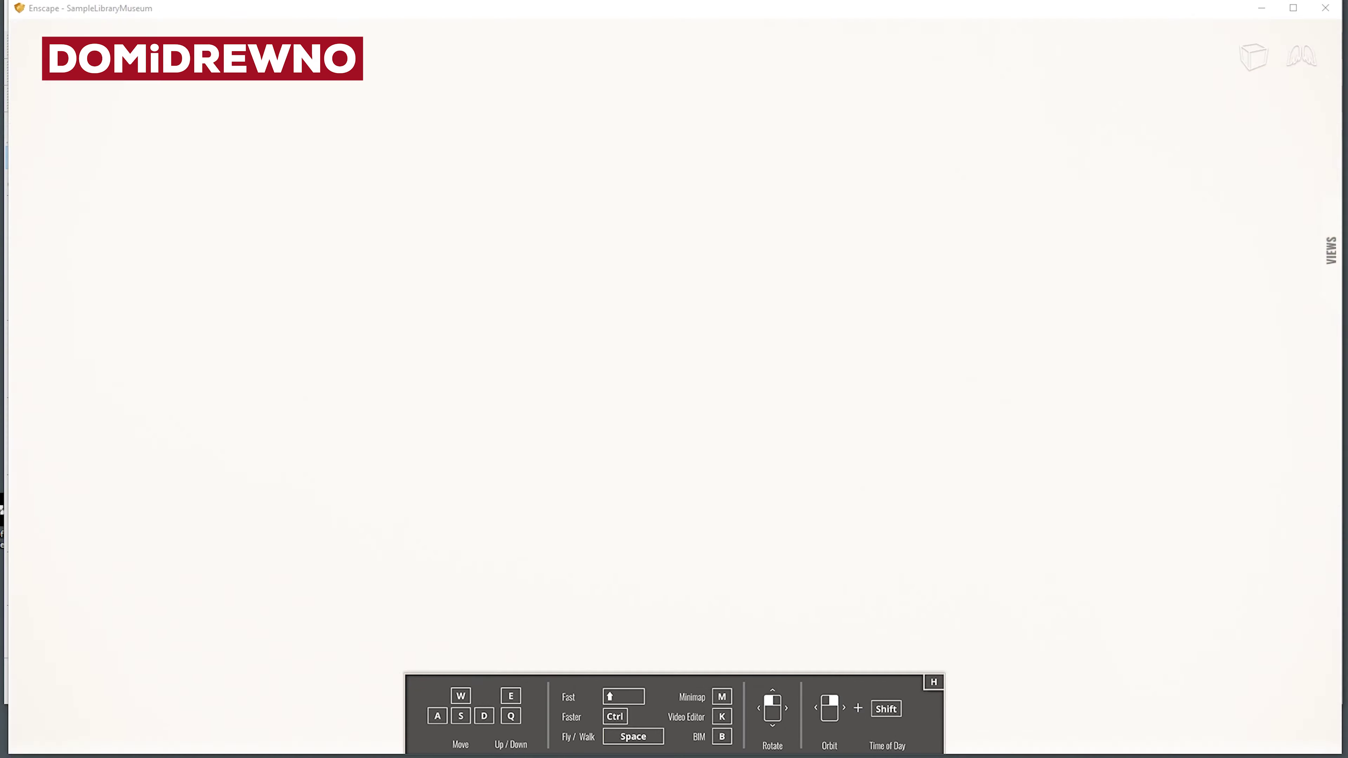
key("s")
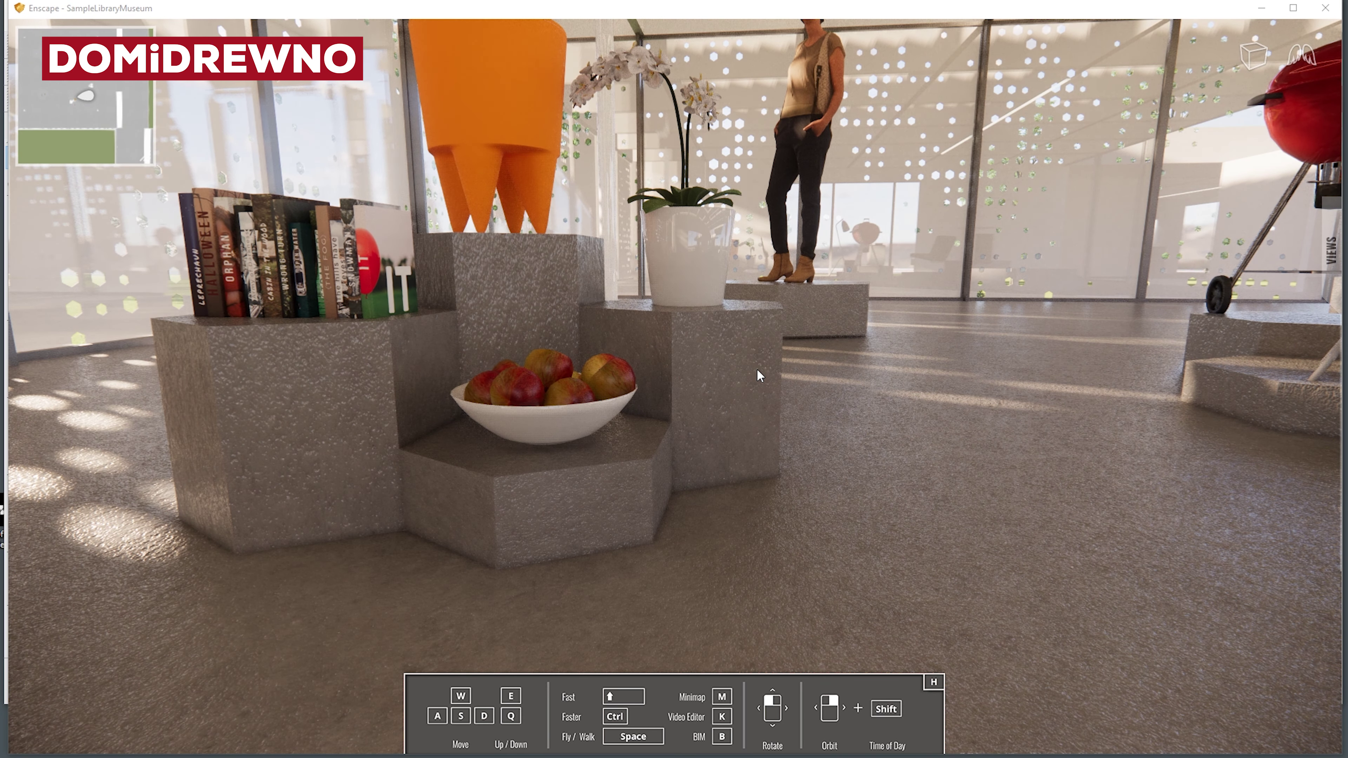
Step: Hide the minimap, frame the pedestal group, and bring up the Video Editor
key("m")
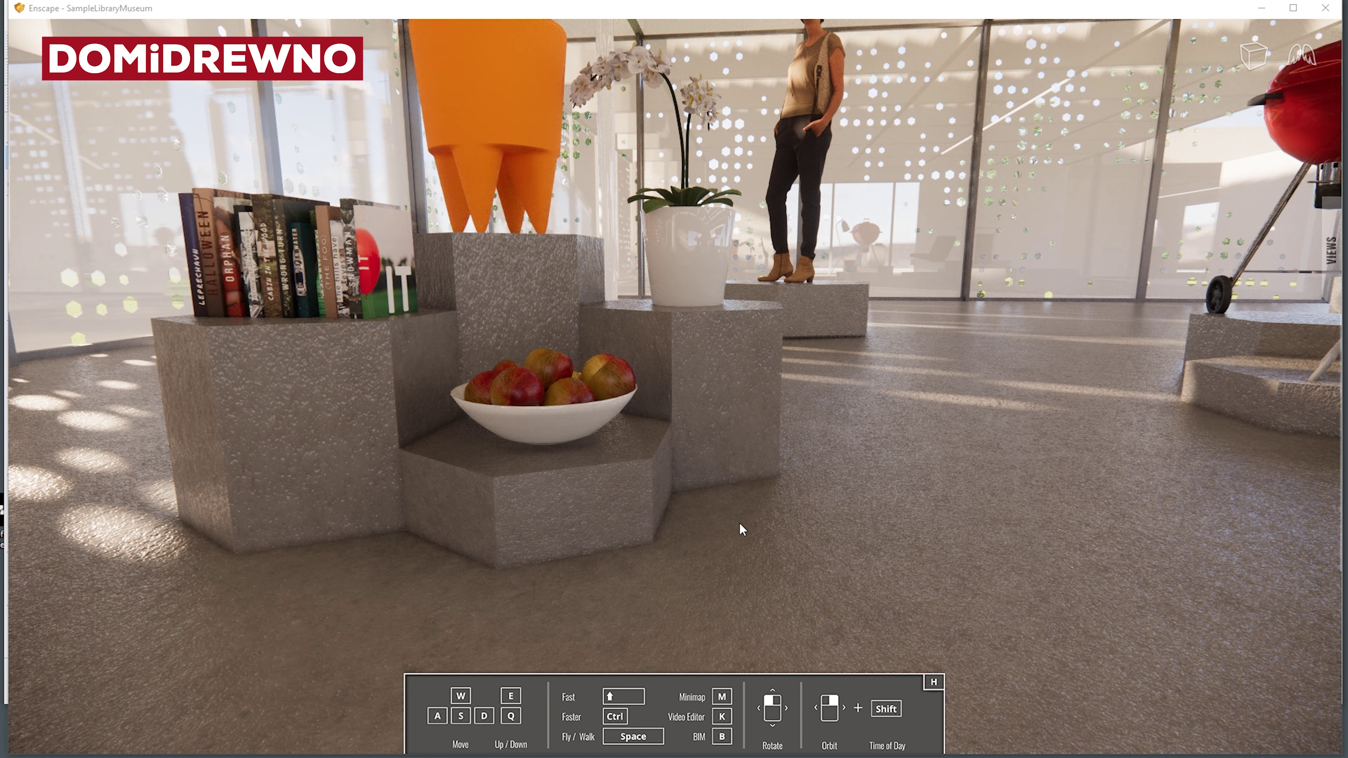
left_click_drag(680, 428, 584, 478)
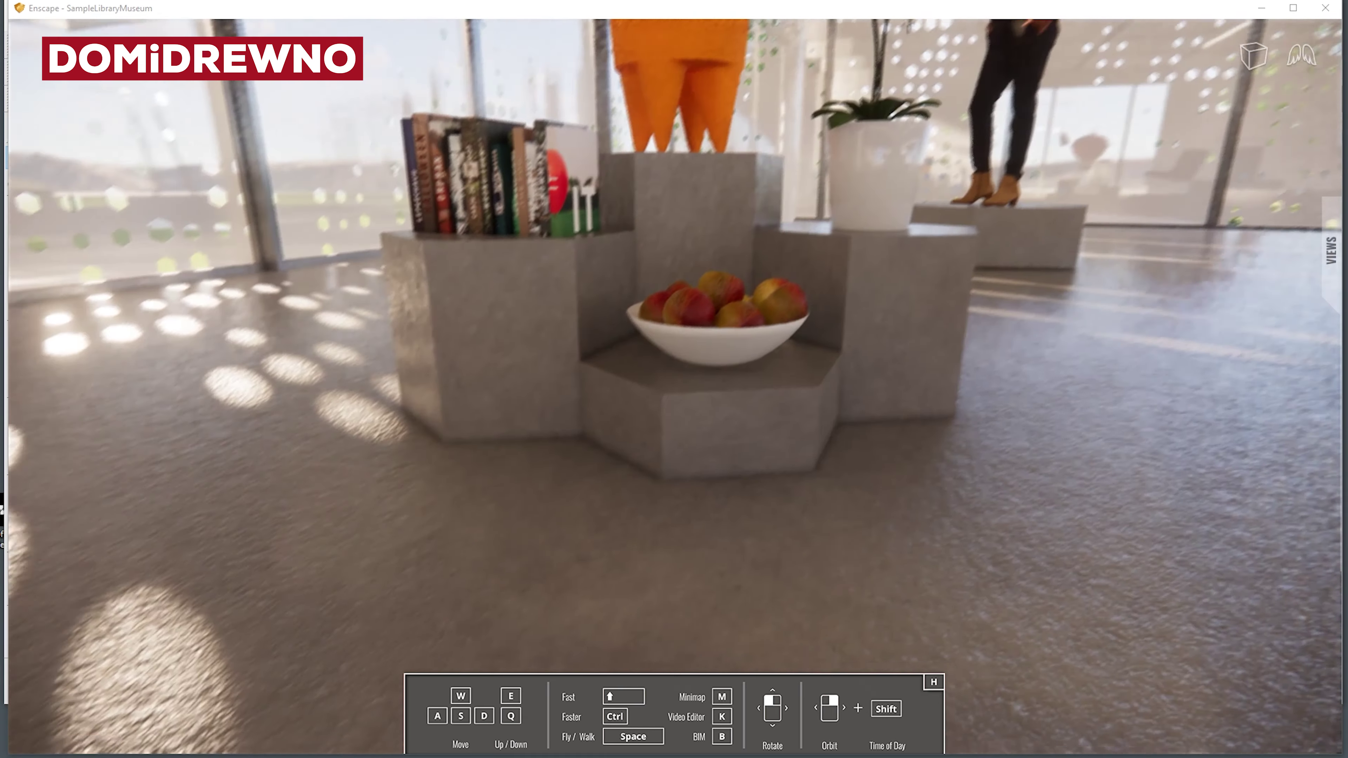
left_click_drag(681, 427, 679, 432)
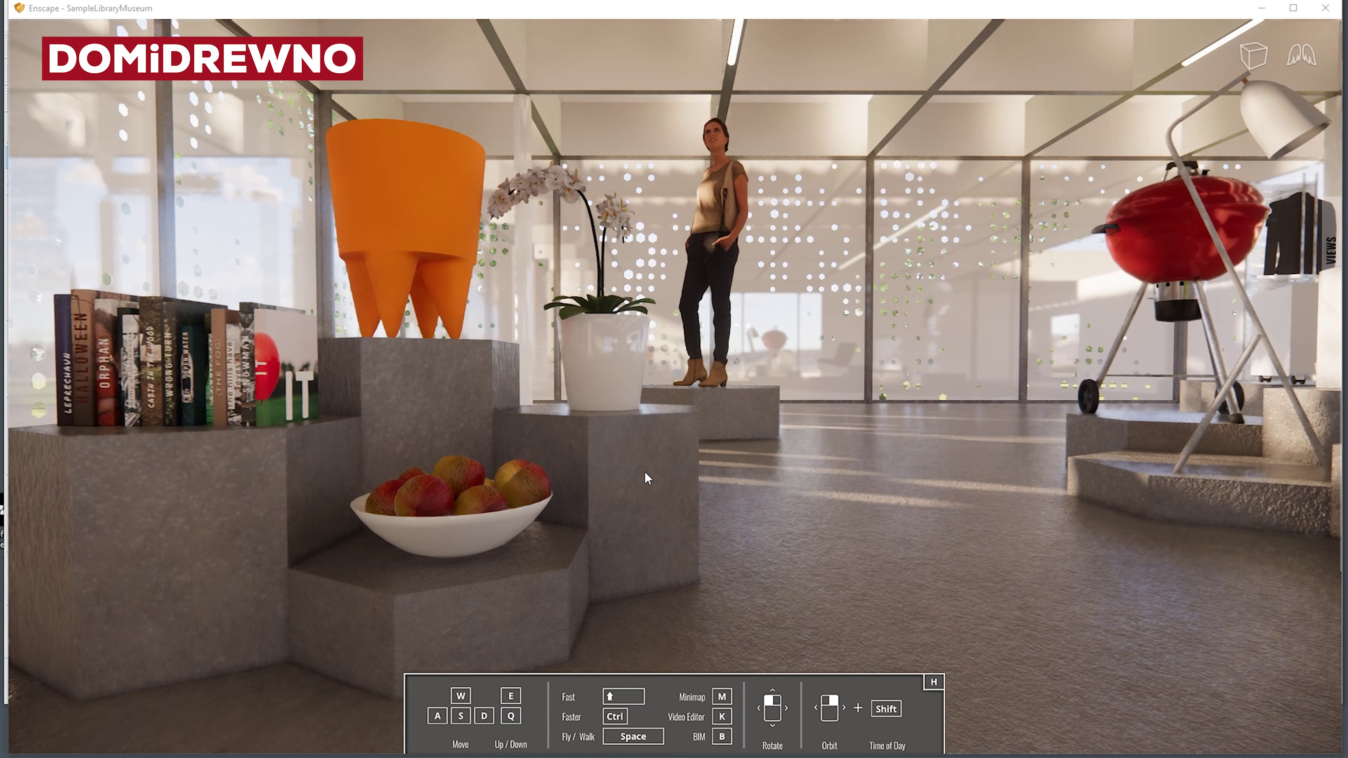
key("k")
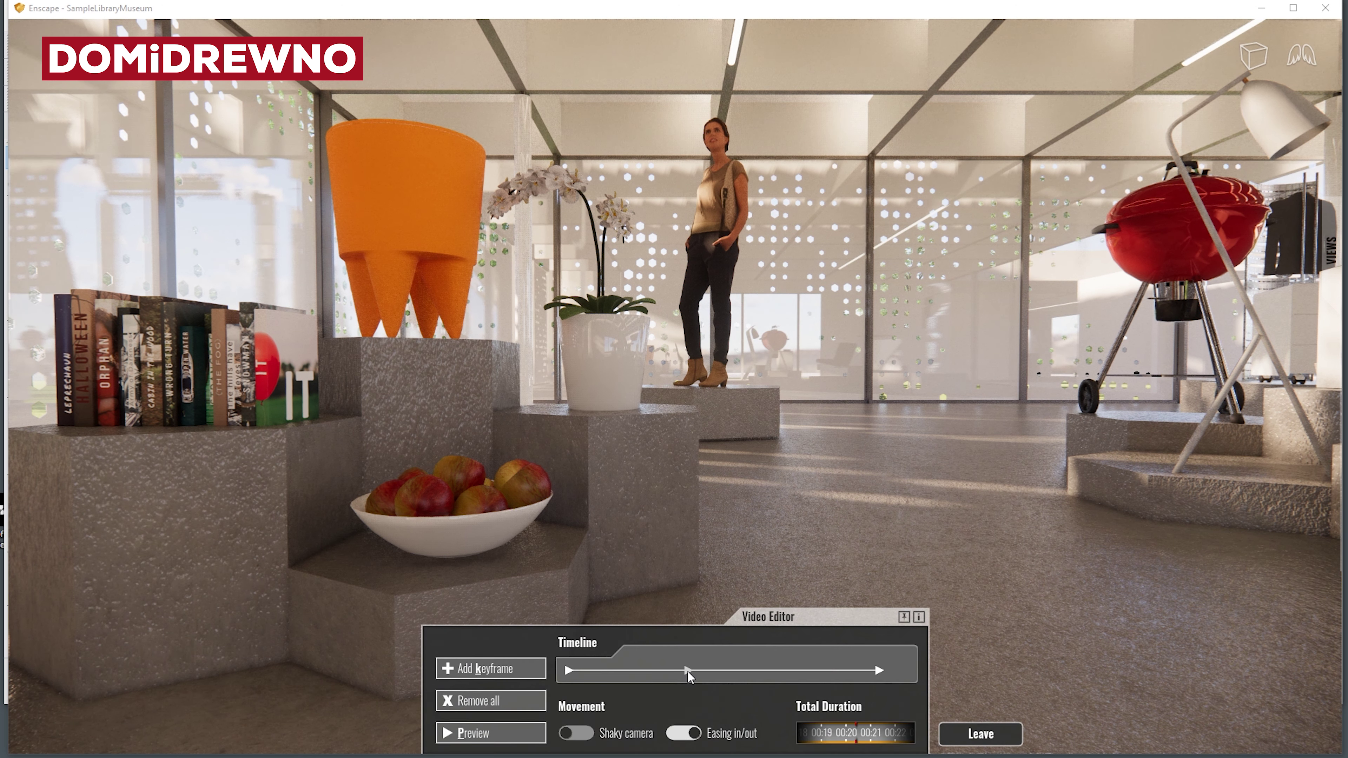
Step: Clear the old camera path and add a first keyframe on the room view
left_click(481, 701)
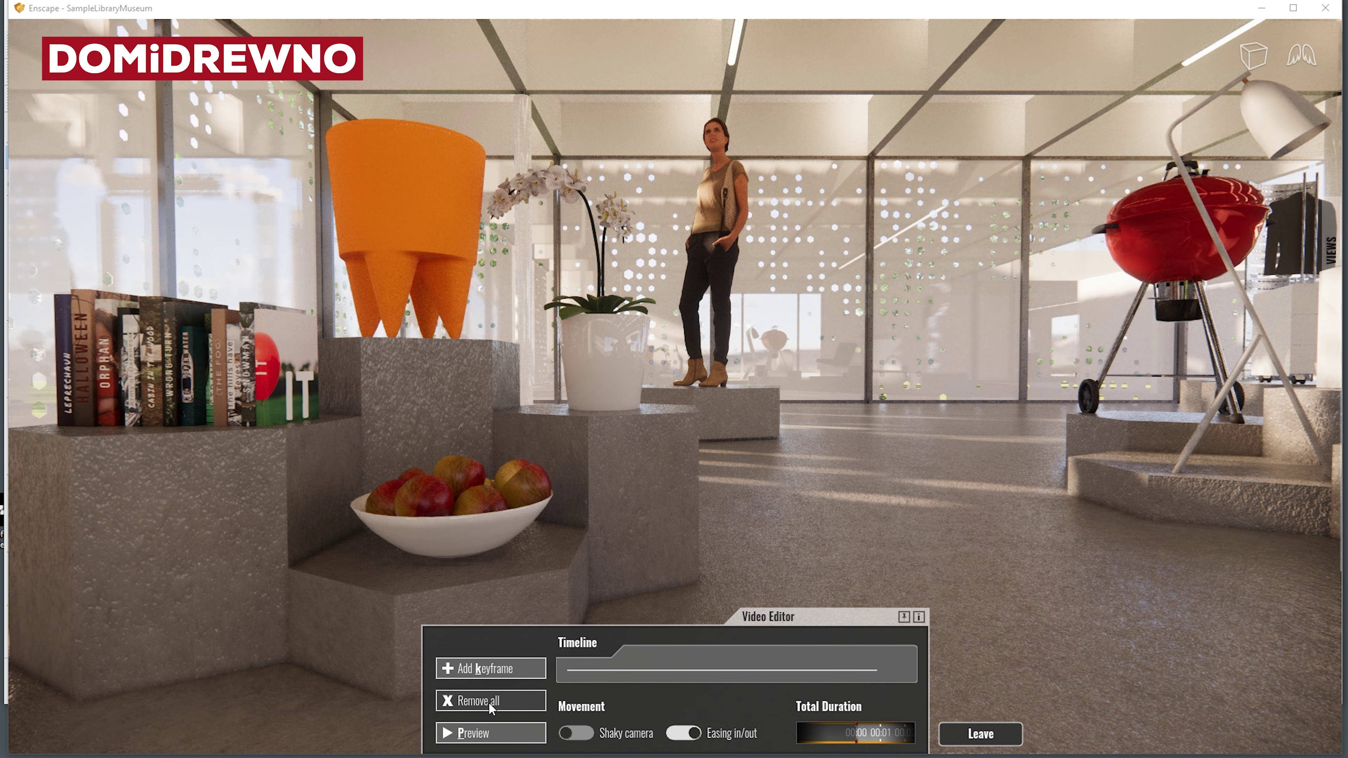
key("a")
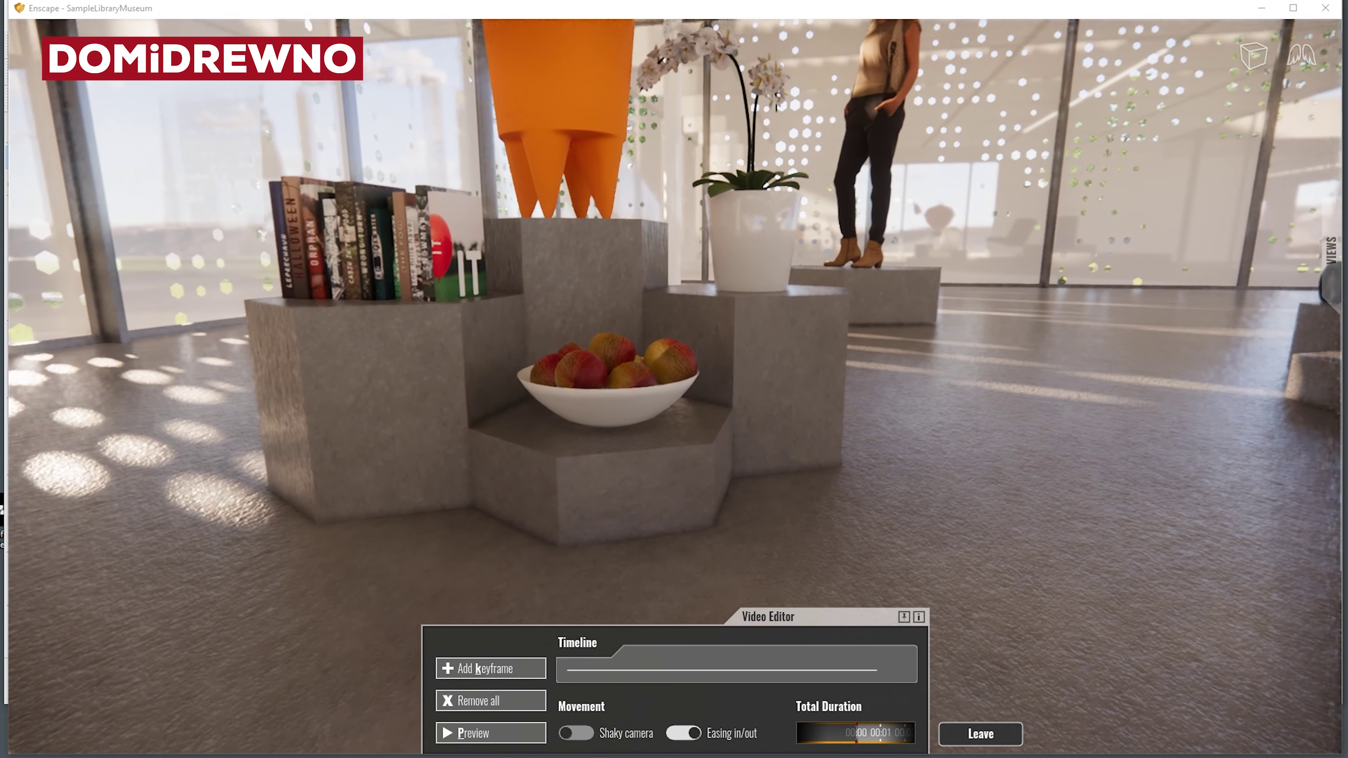
key("s")
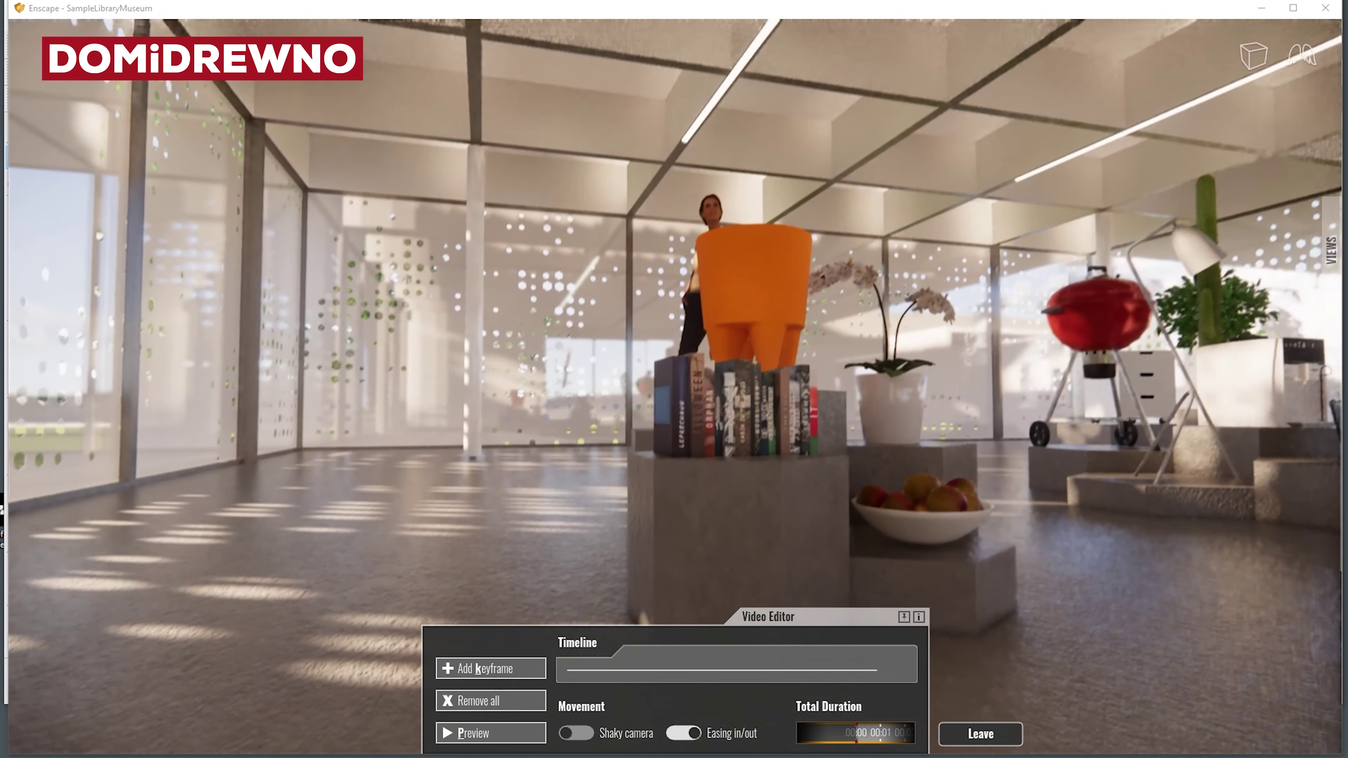
key("w")
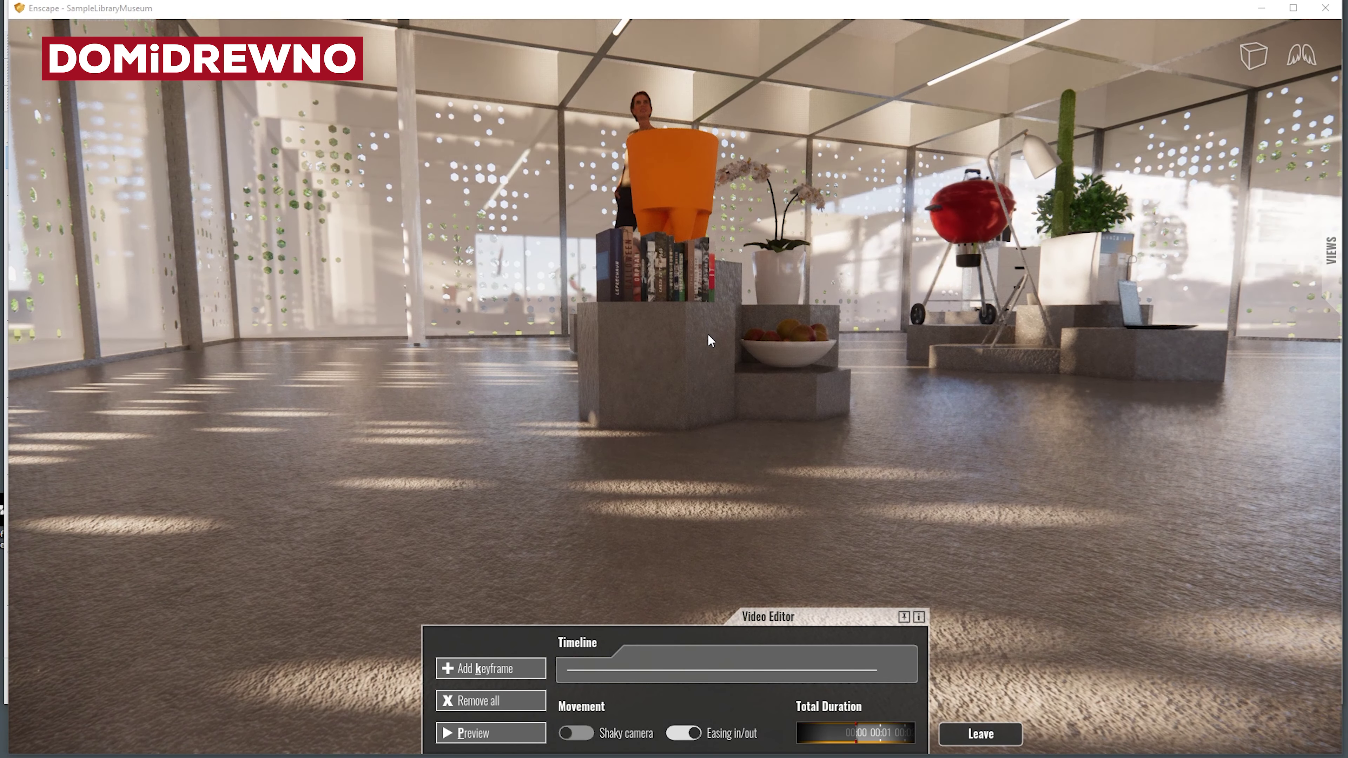
key("q")
key("s")
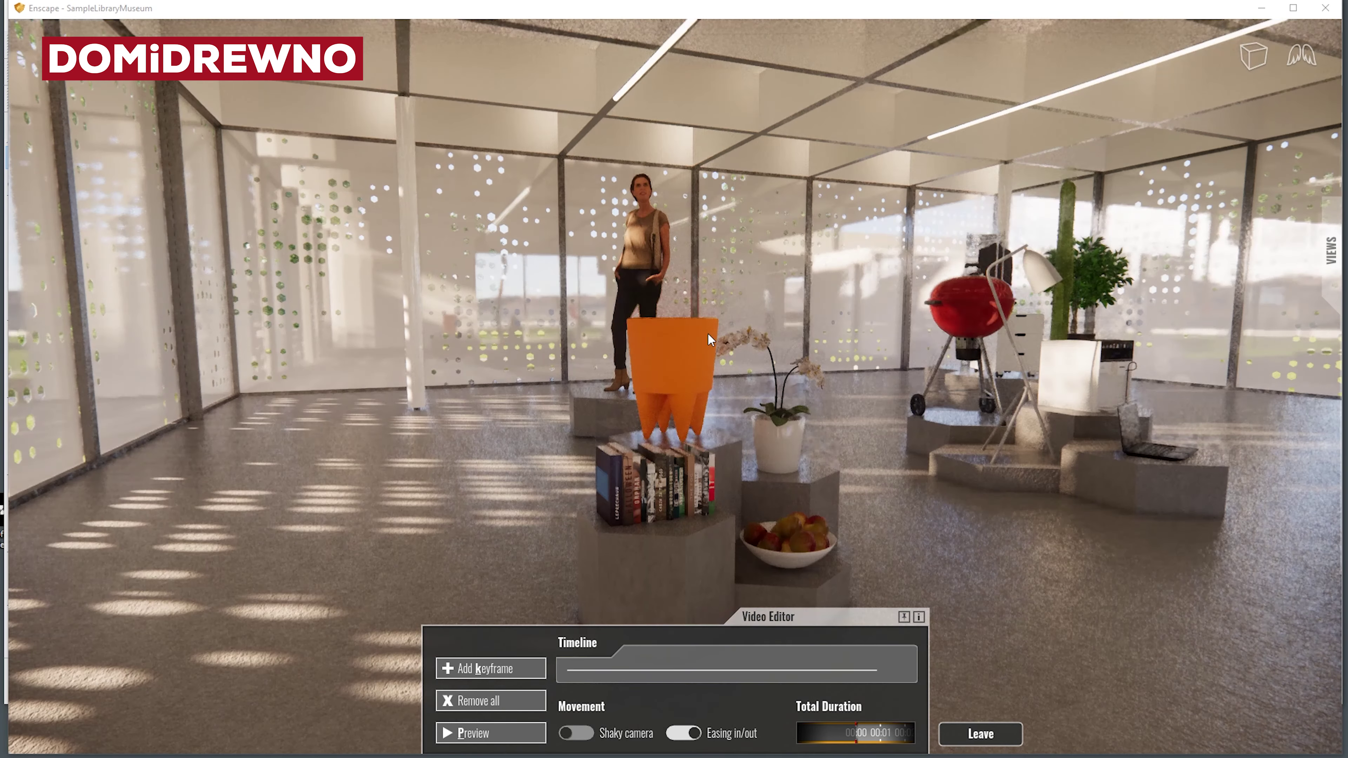
key("w")
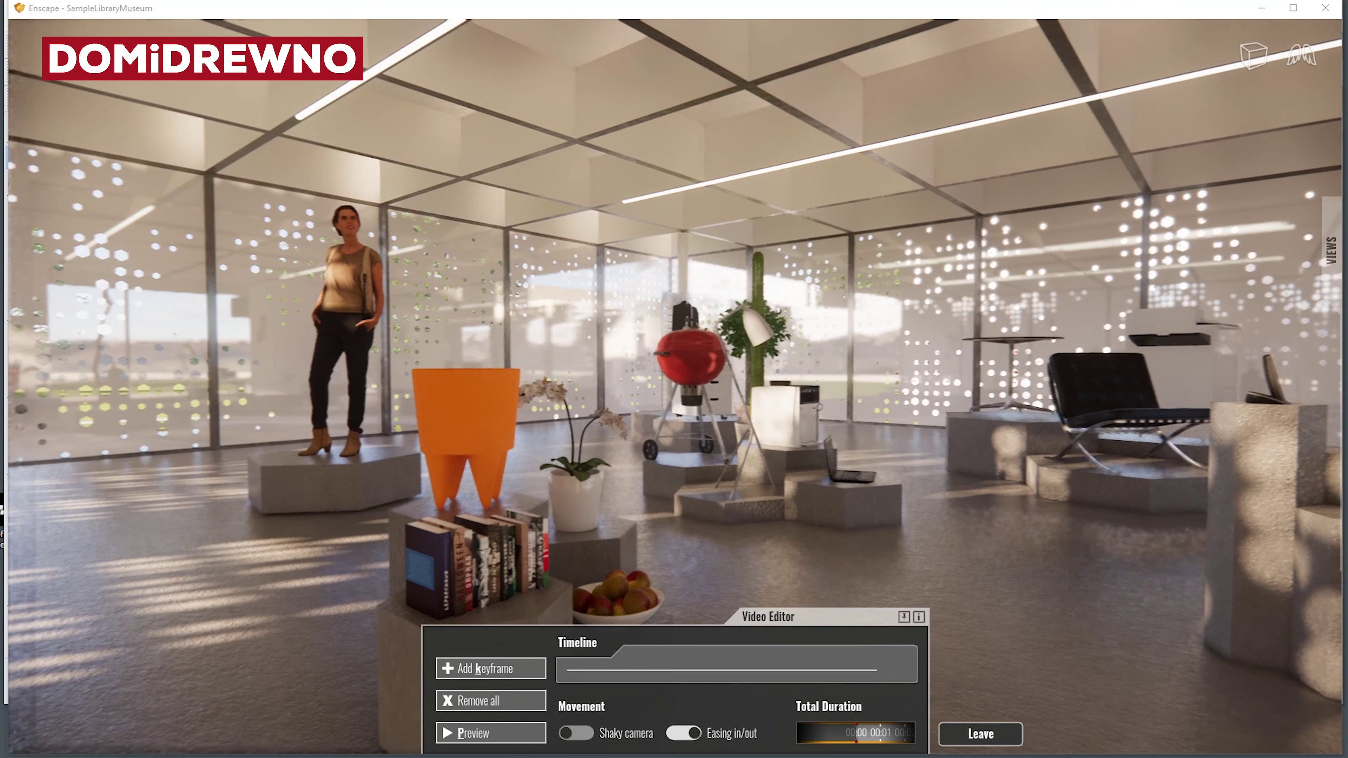
key("a")
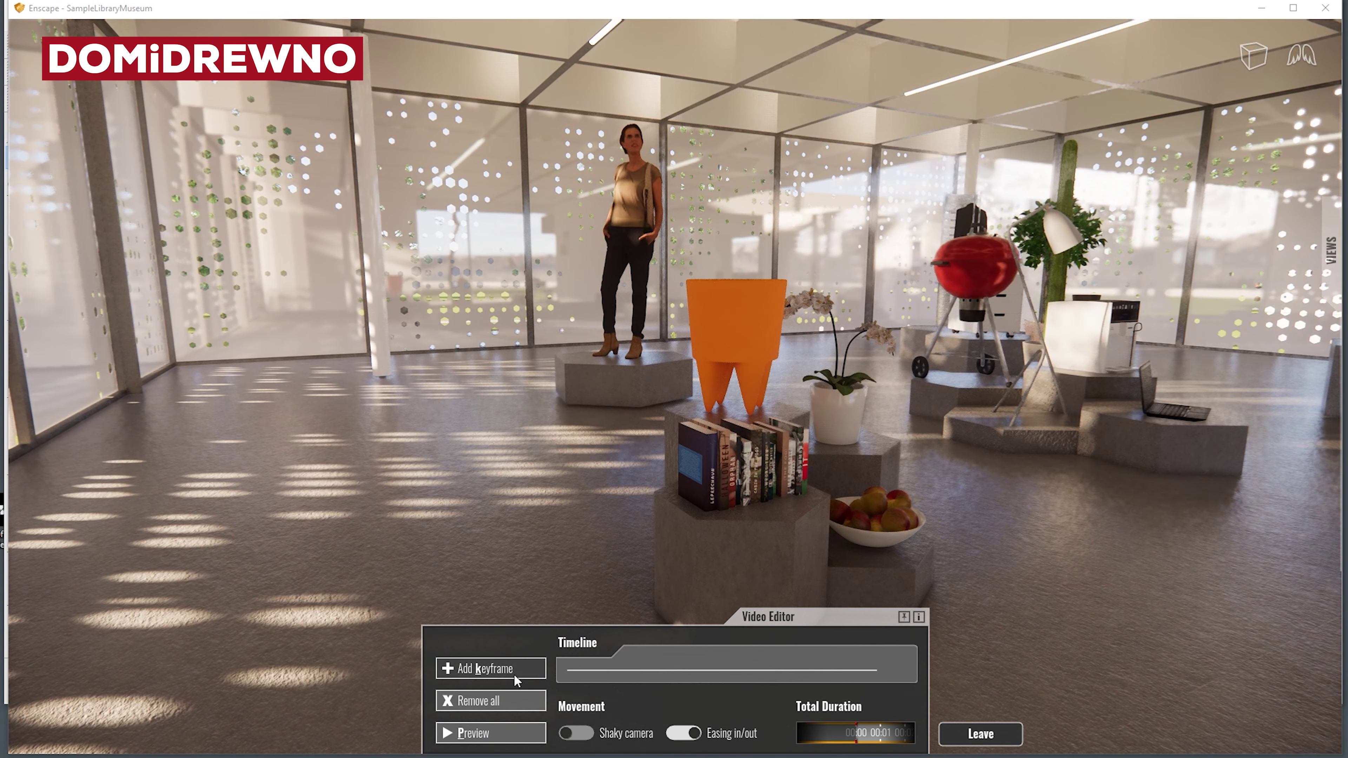
left_click(500, 675)
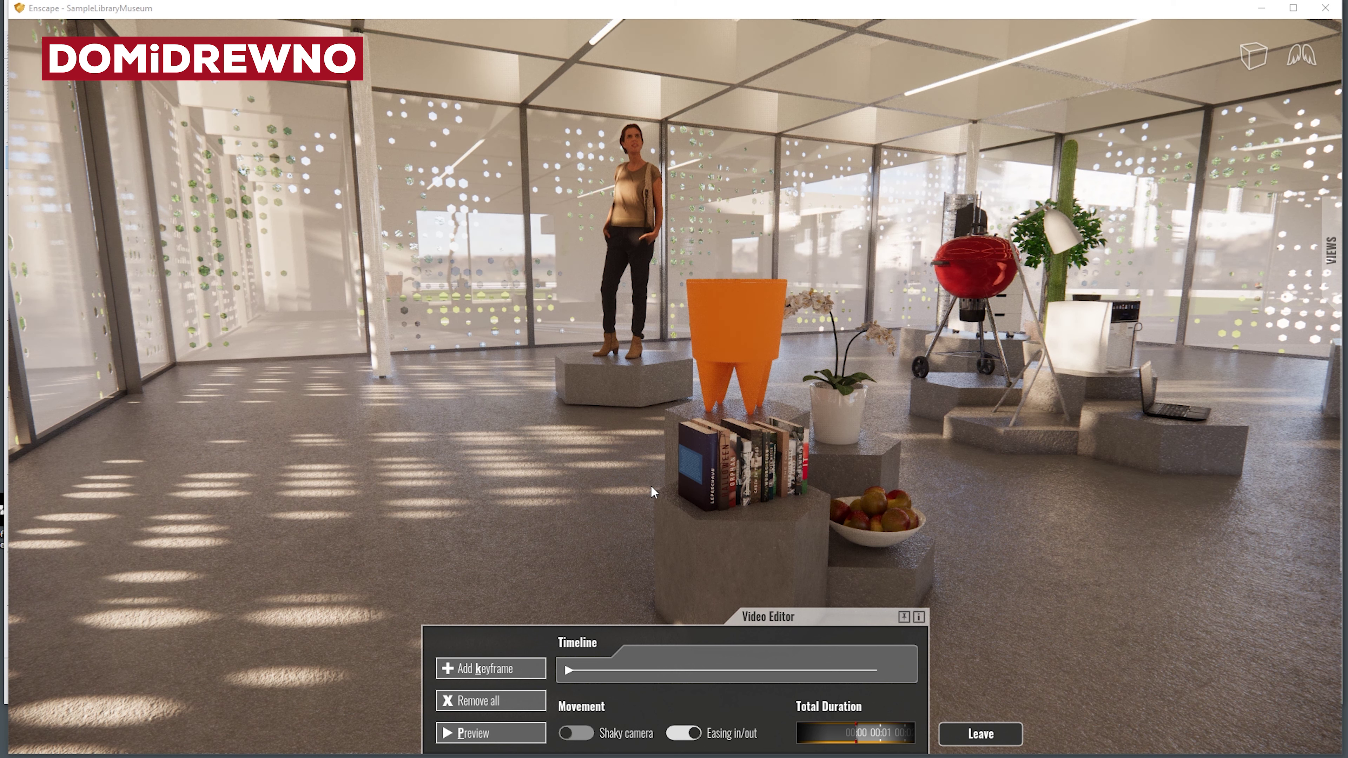
Step: Orbit and slide the camera to face the grill and cactus
right_click_drag(857, 396, 801, 399)
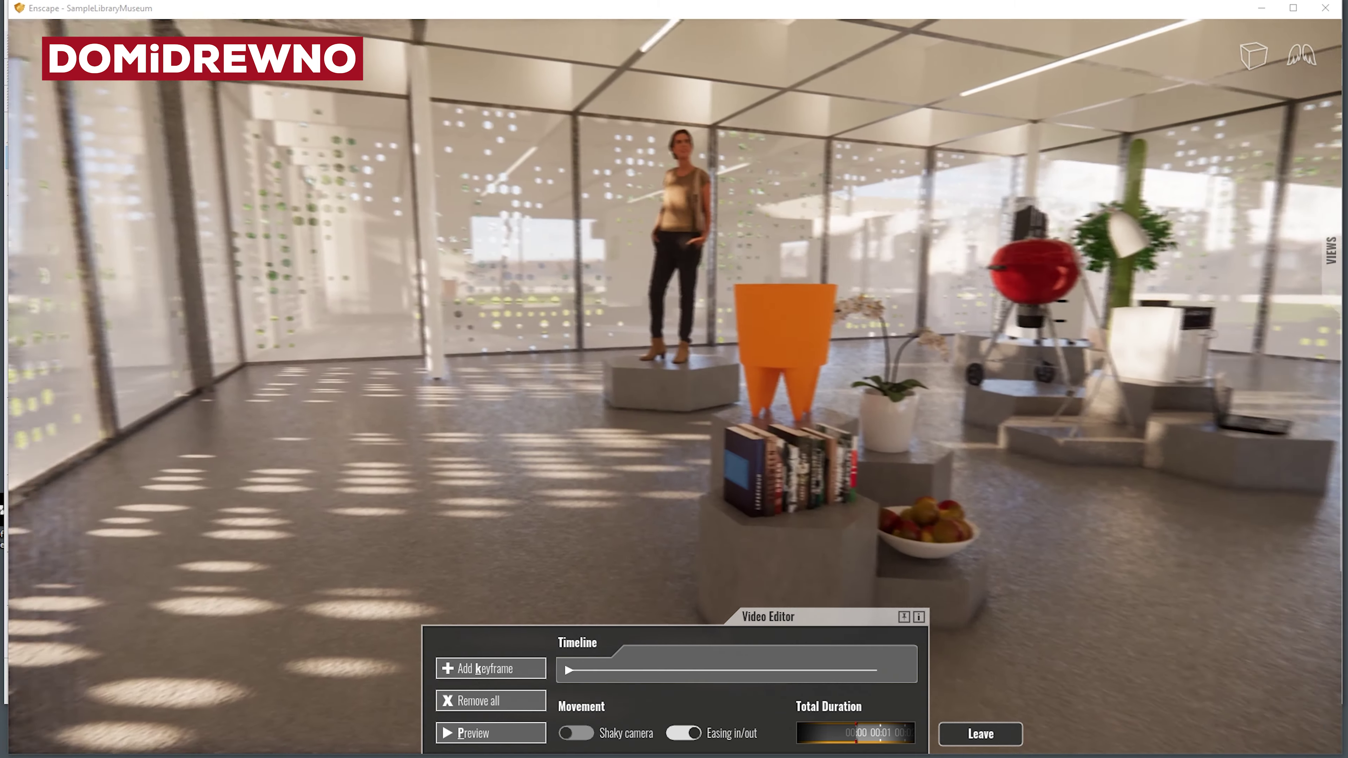
key("d")
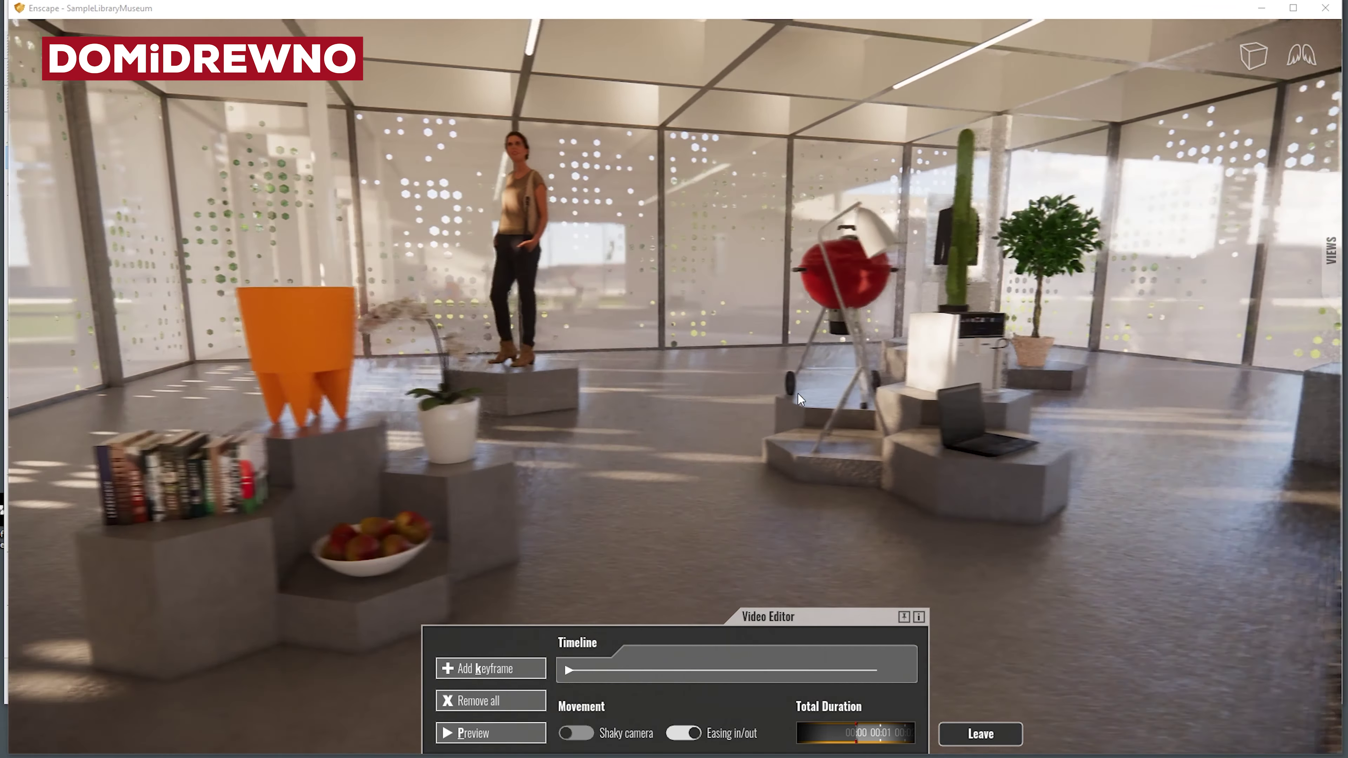
key("a")
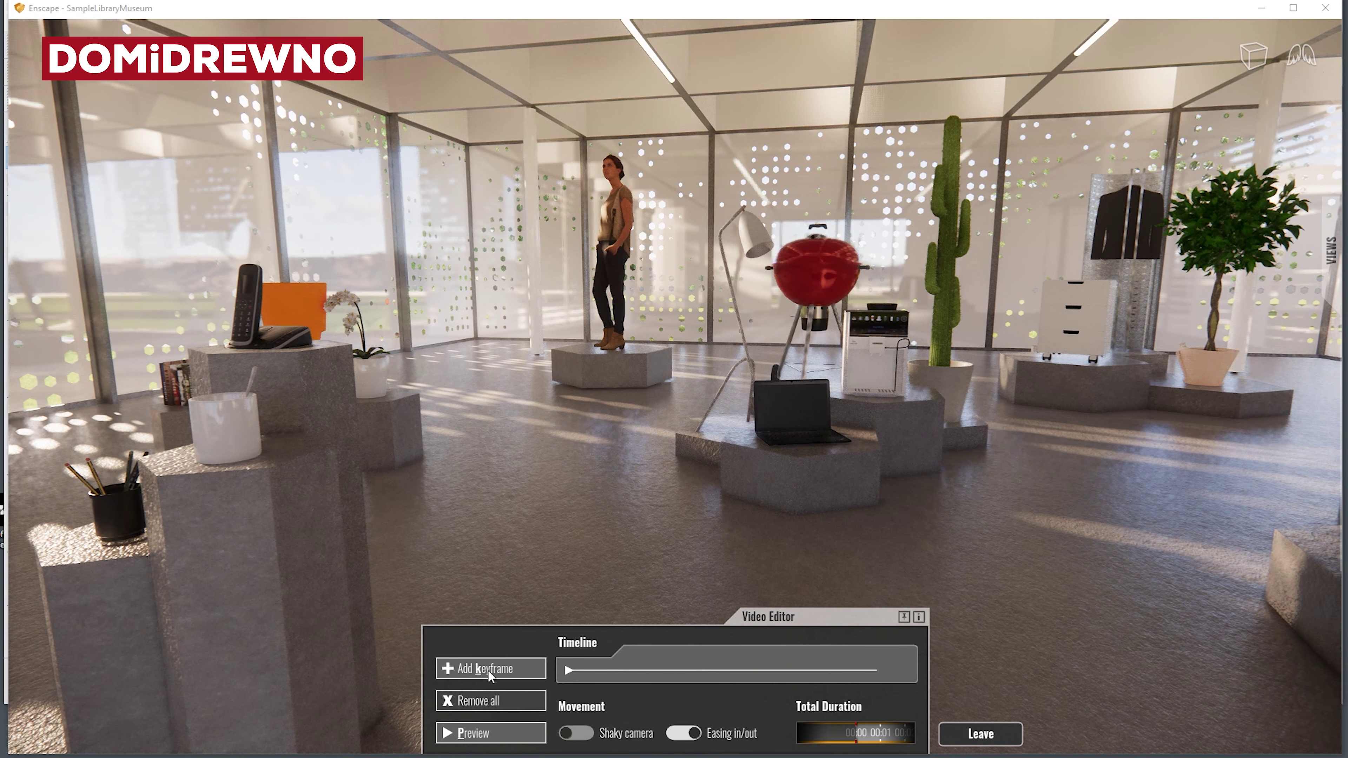
Step: Add keyframes at the grill view before and after moving the sun to about 15:26
left_click(494, 672)
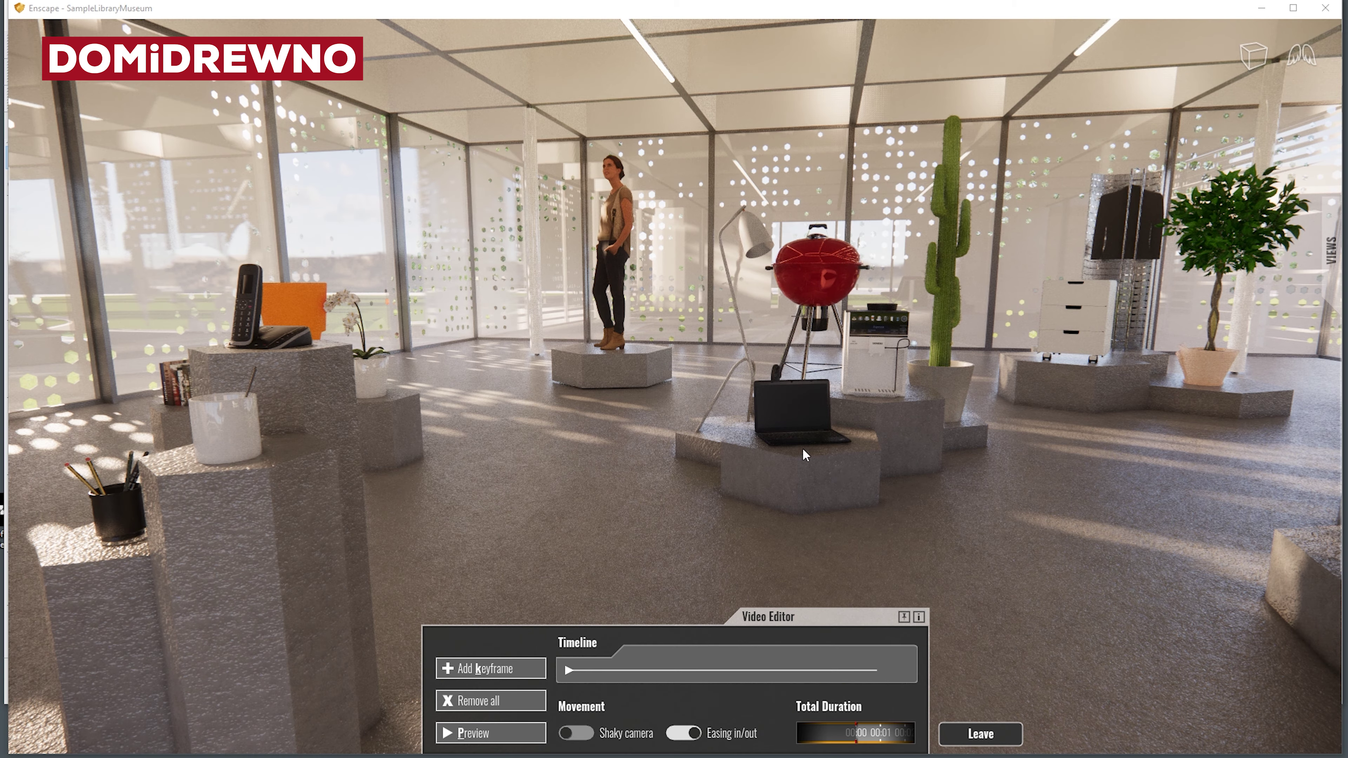
key("i")
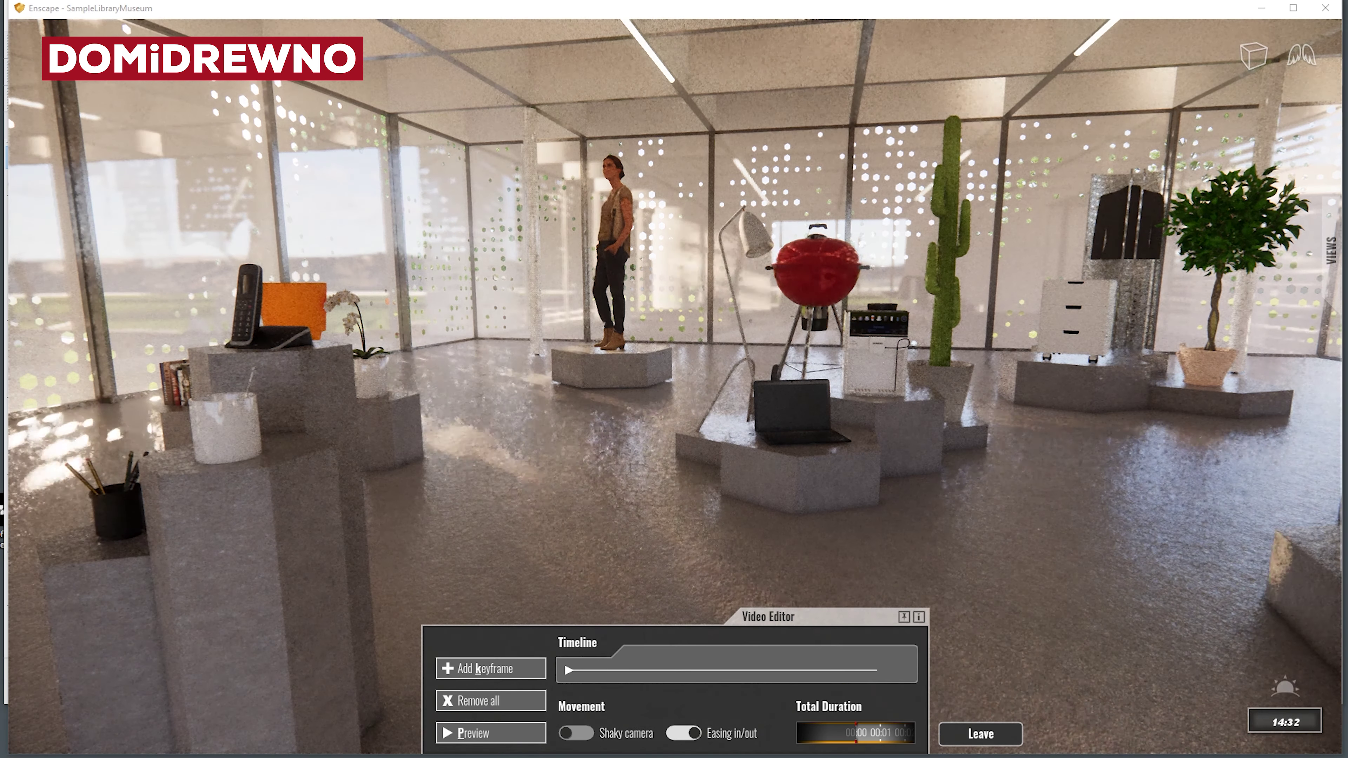
key("i")
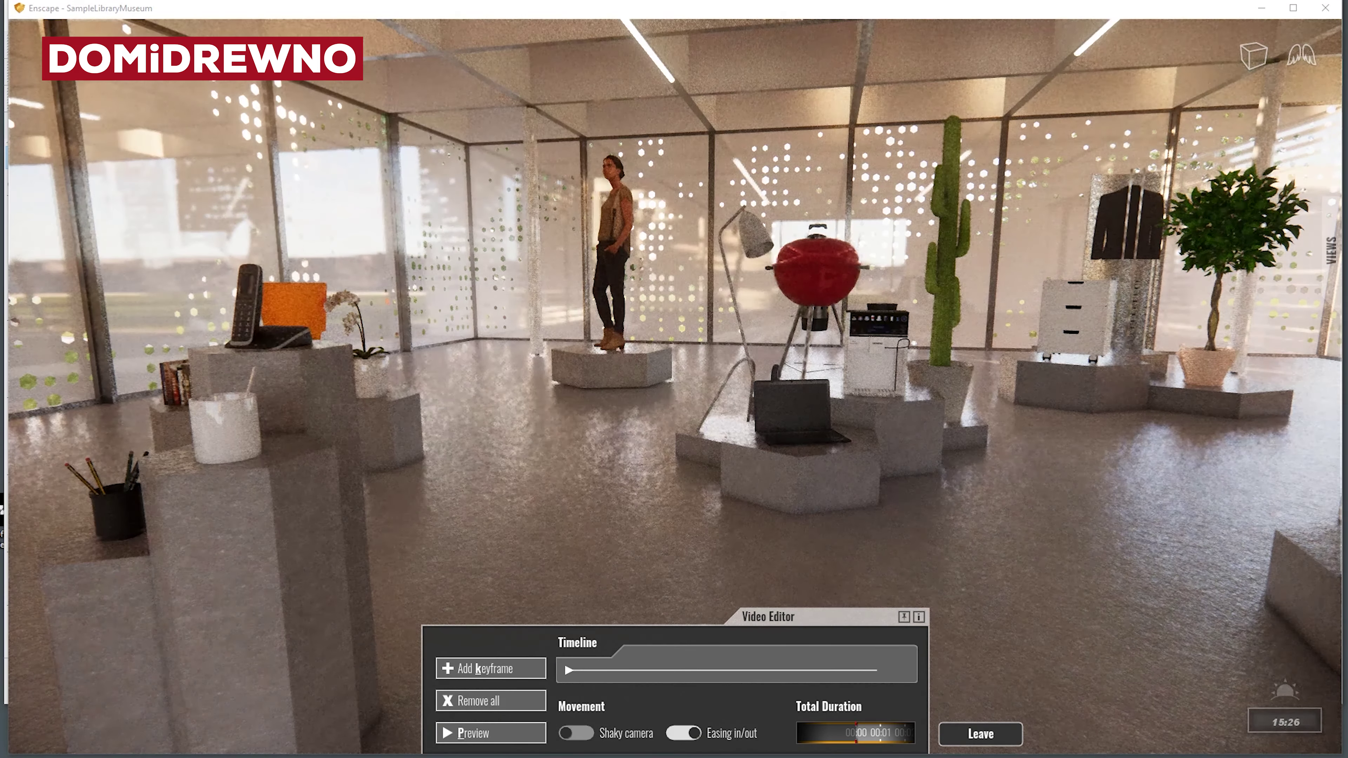
left_click(492, 670)
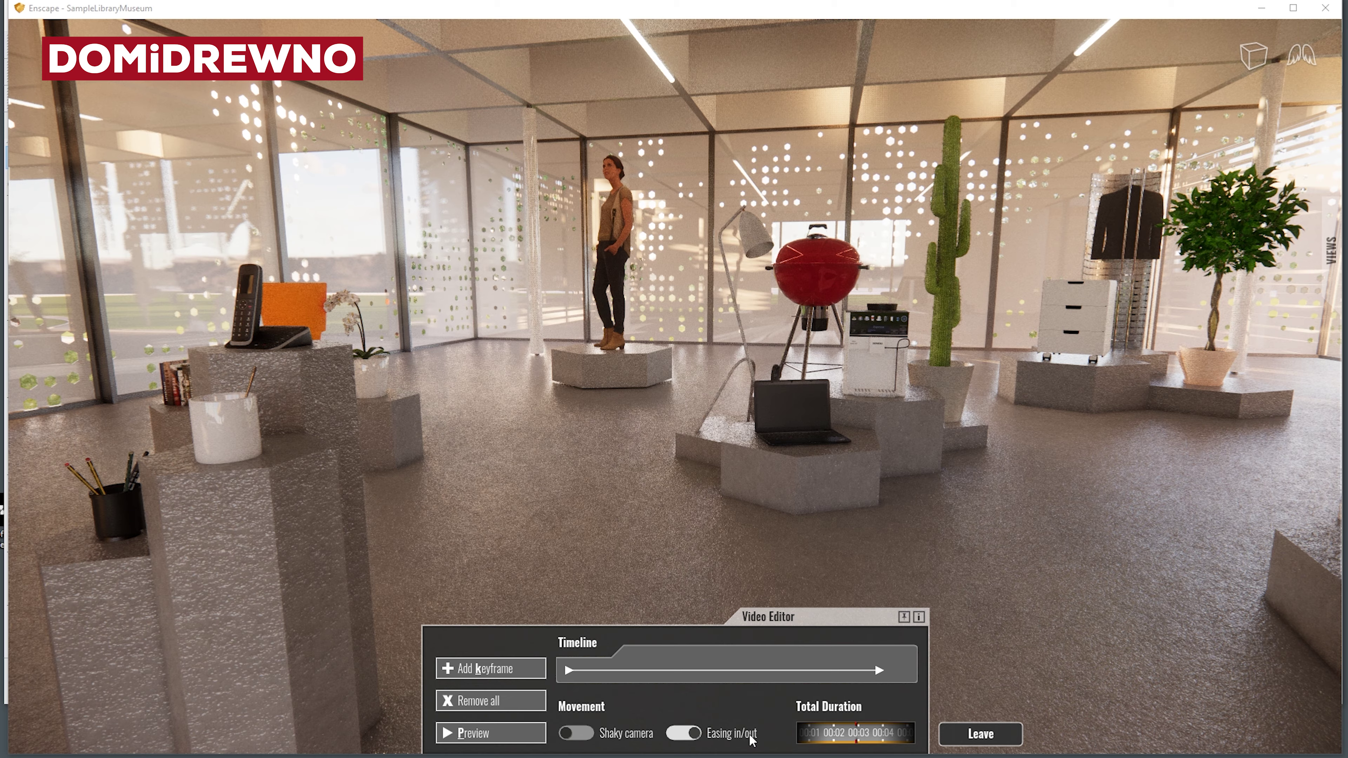
left_click(491, 735)
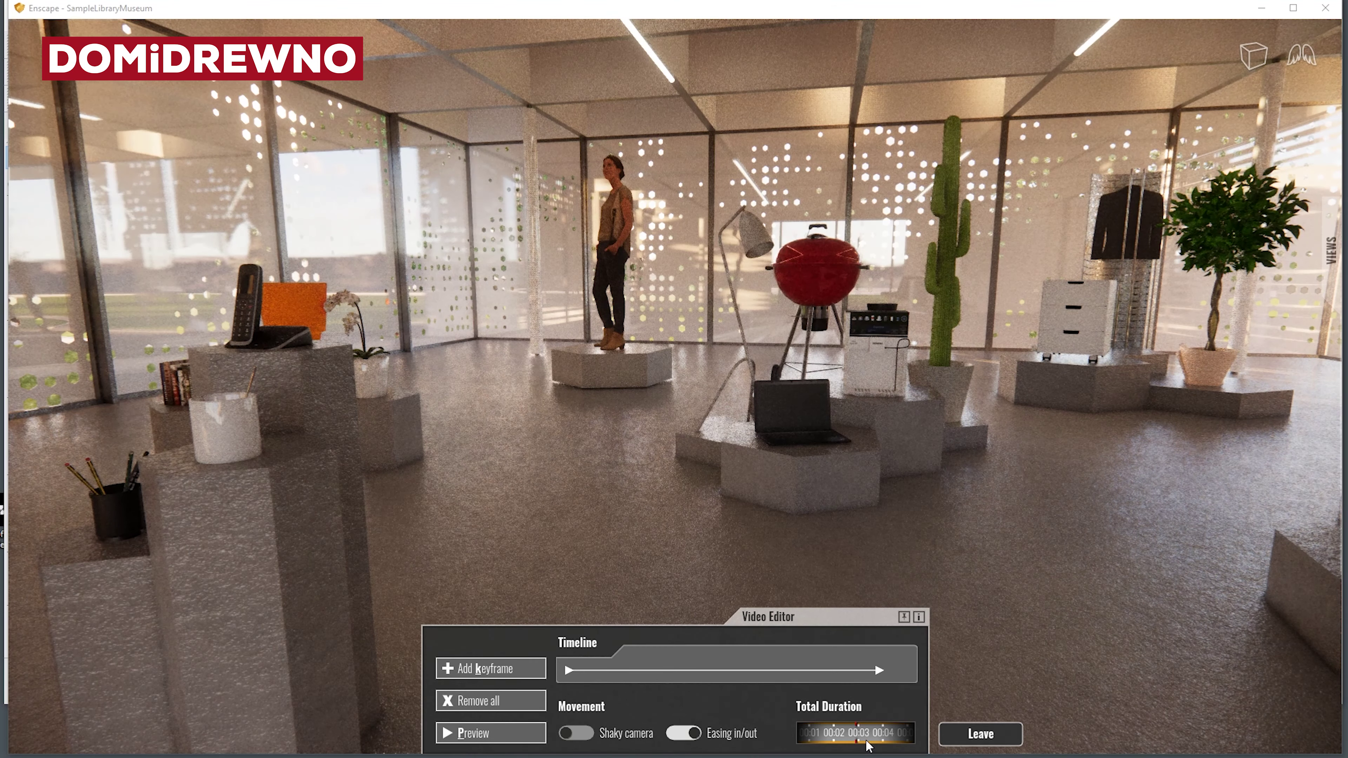
scroll(840, 744, "up", 1)
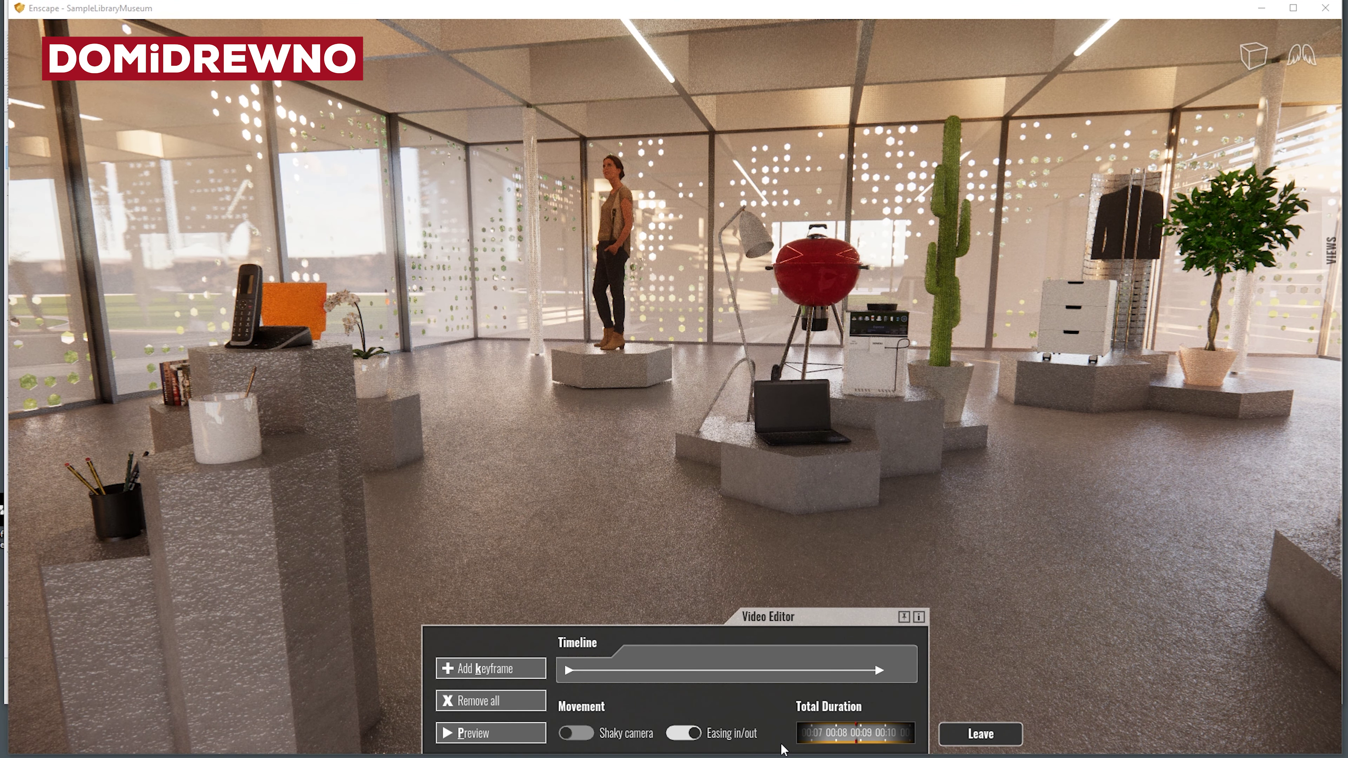
left_click(484, 735)
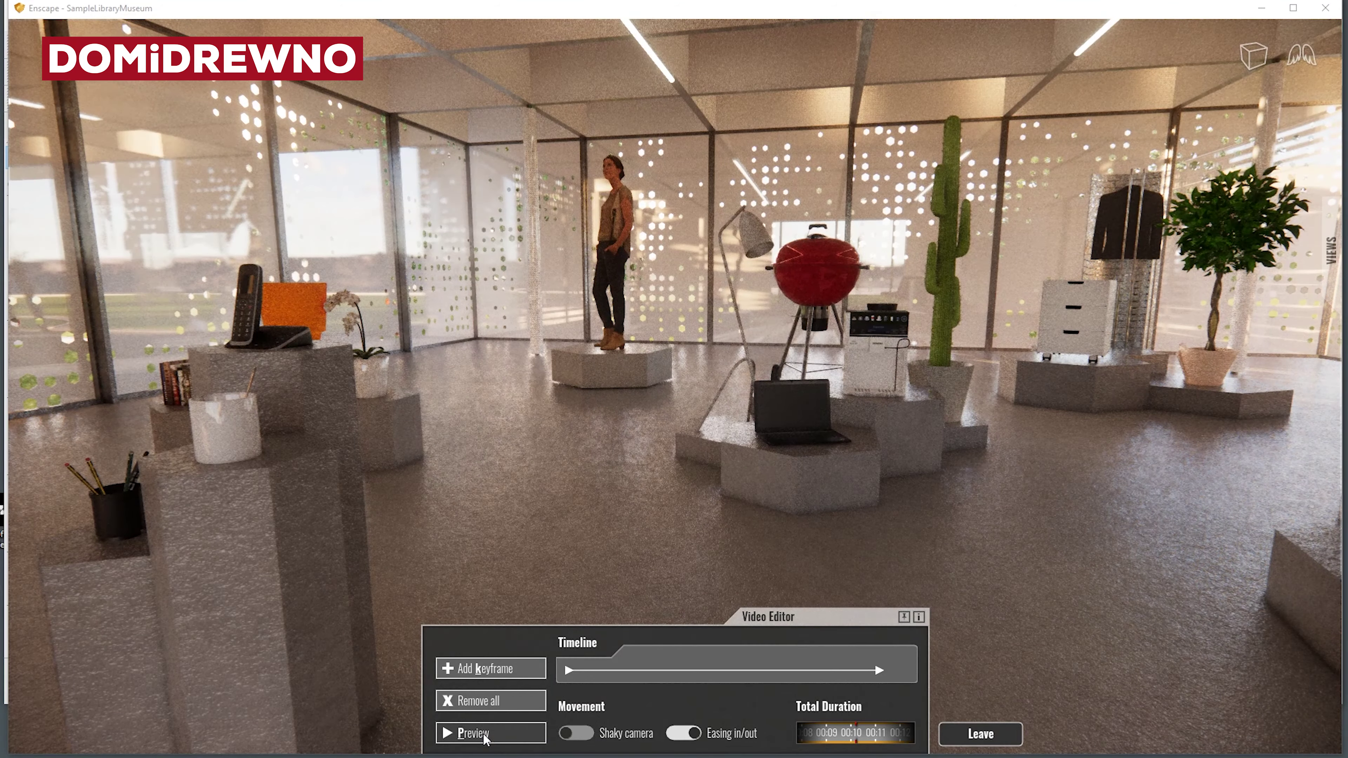
Step: Fly around the keyframe camera path to face the phone pedestal, raised above the path
mouse_move(660, 356)
left_mouse_down()
mouse_move(689, 340)
mouse_move(564, 456)
mouse_move(636, 478)
left_mouse_up()
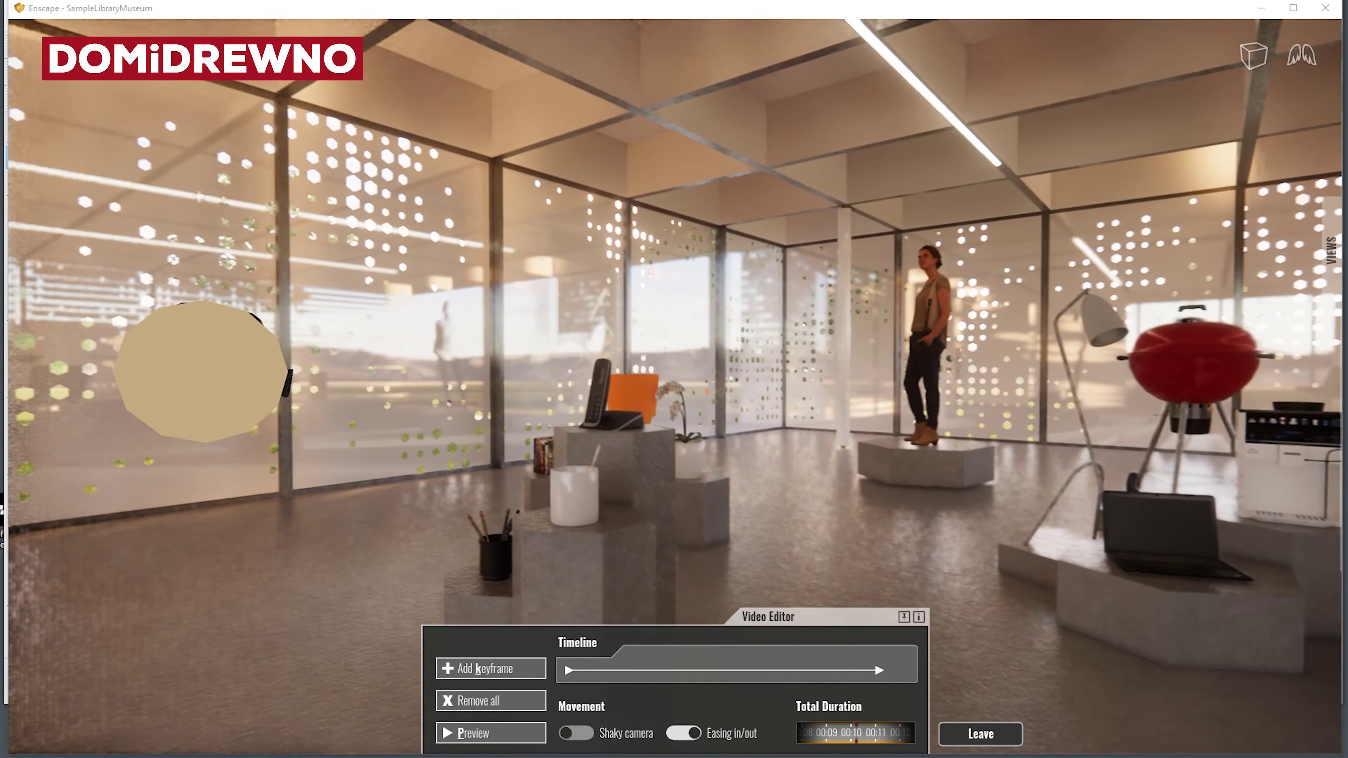
left_click_drag(637, 467, 658, 457)
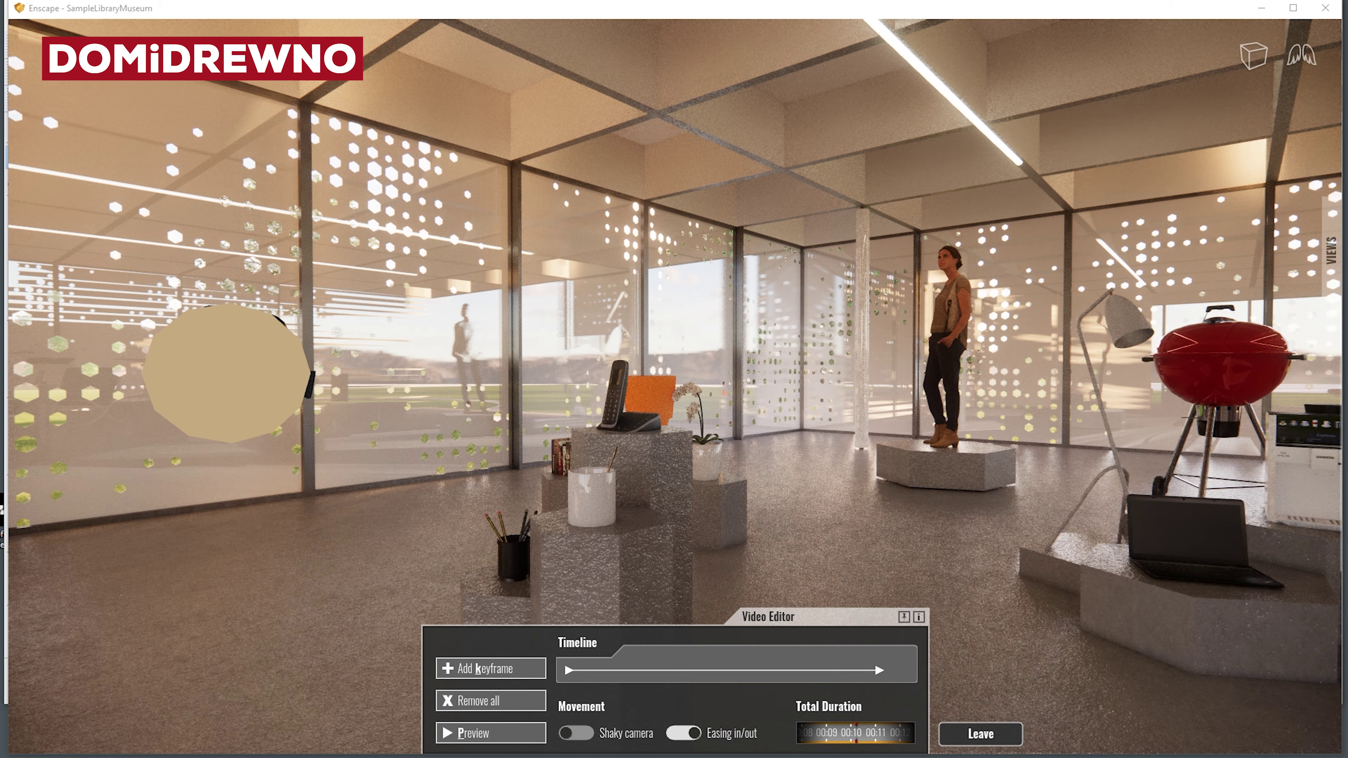
left_click_drag(765, 466, 610, 461)
key("d")
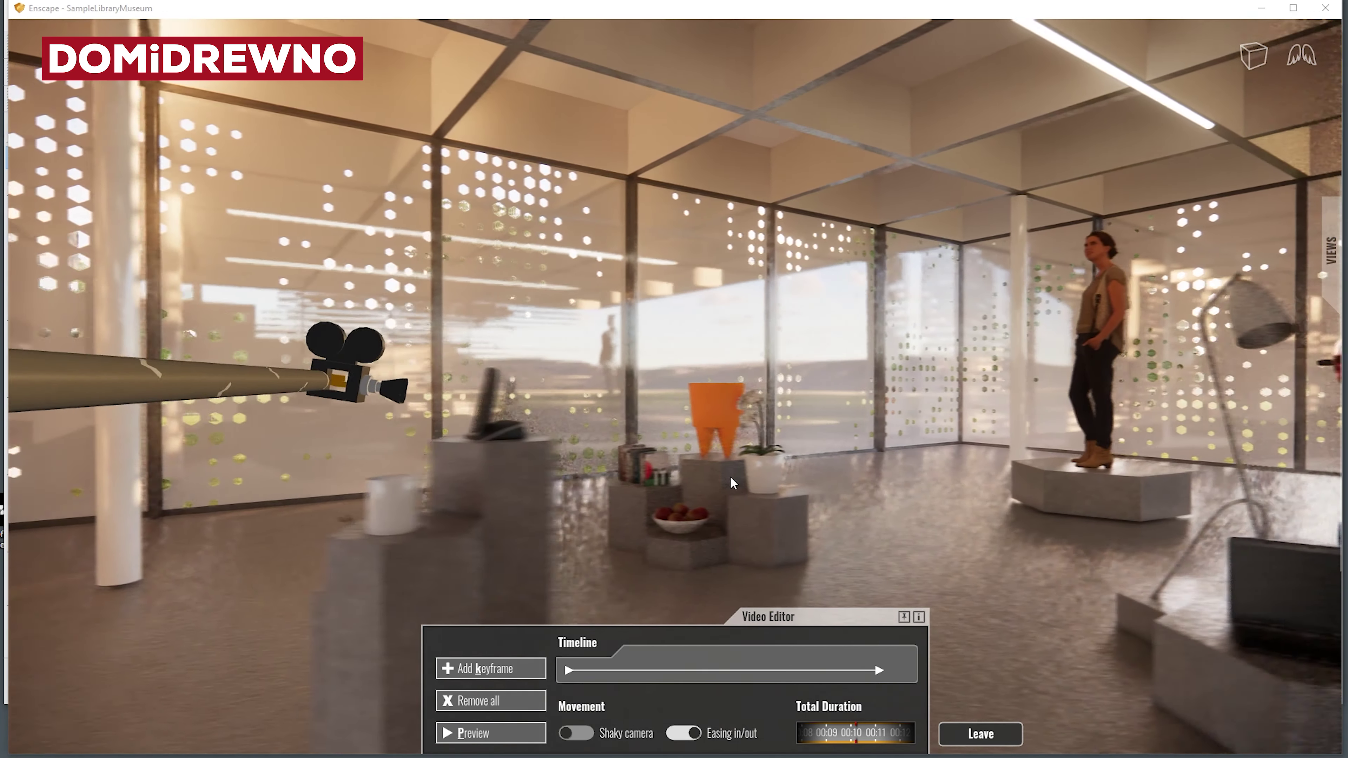
key("s")
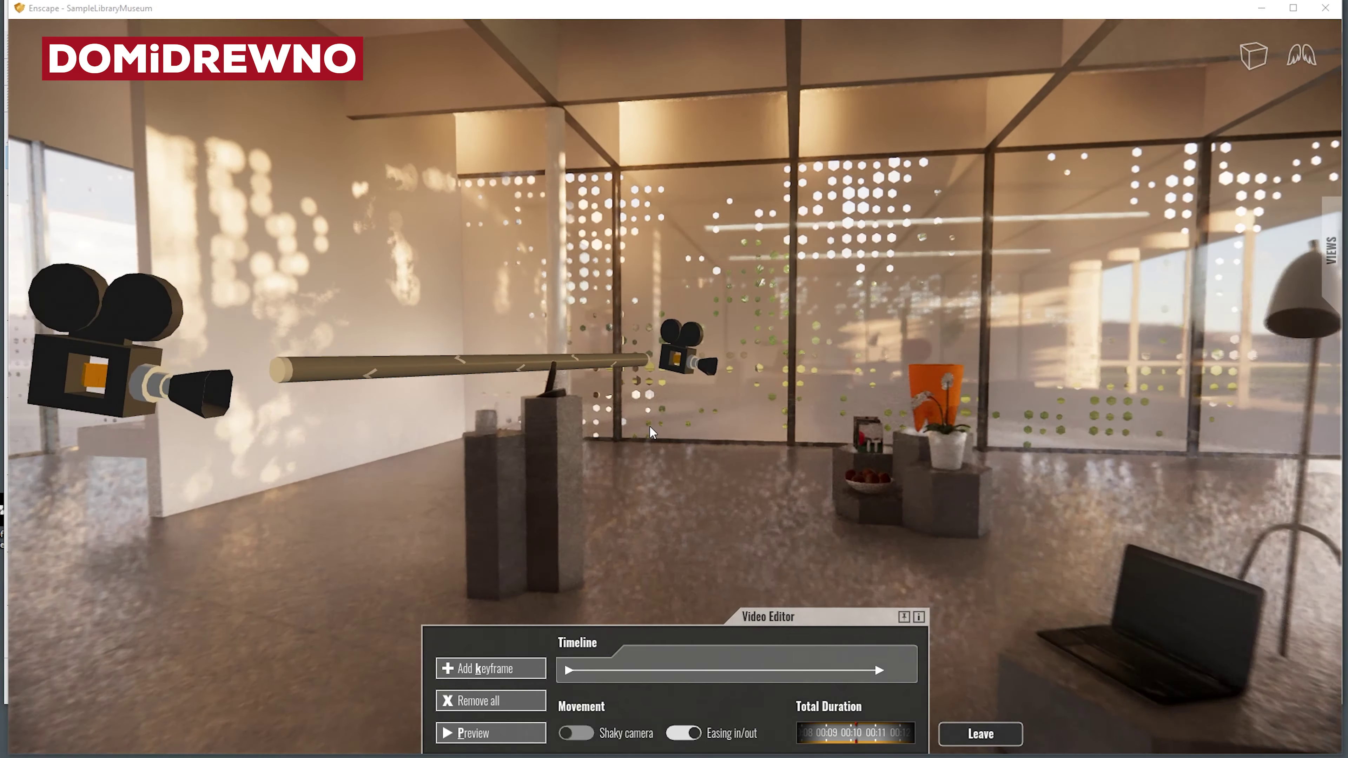
key("w")
right_click_drag(671, 378, 566, 379)
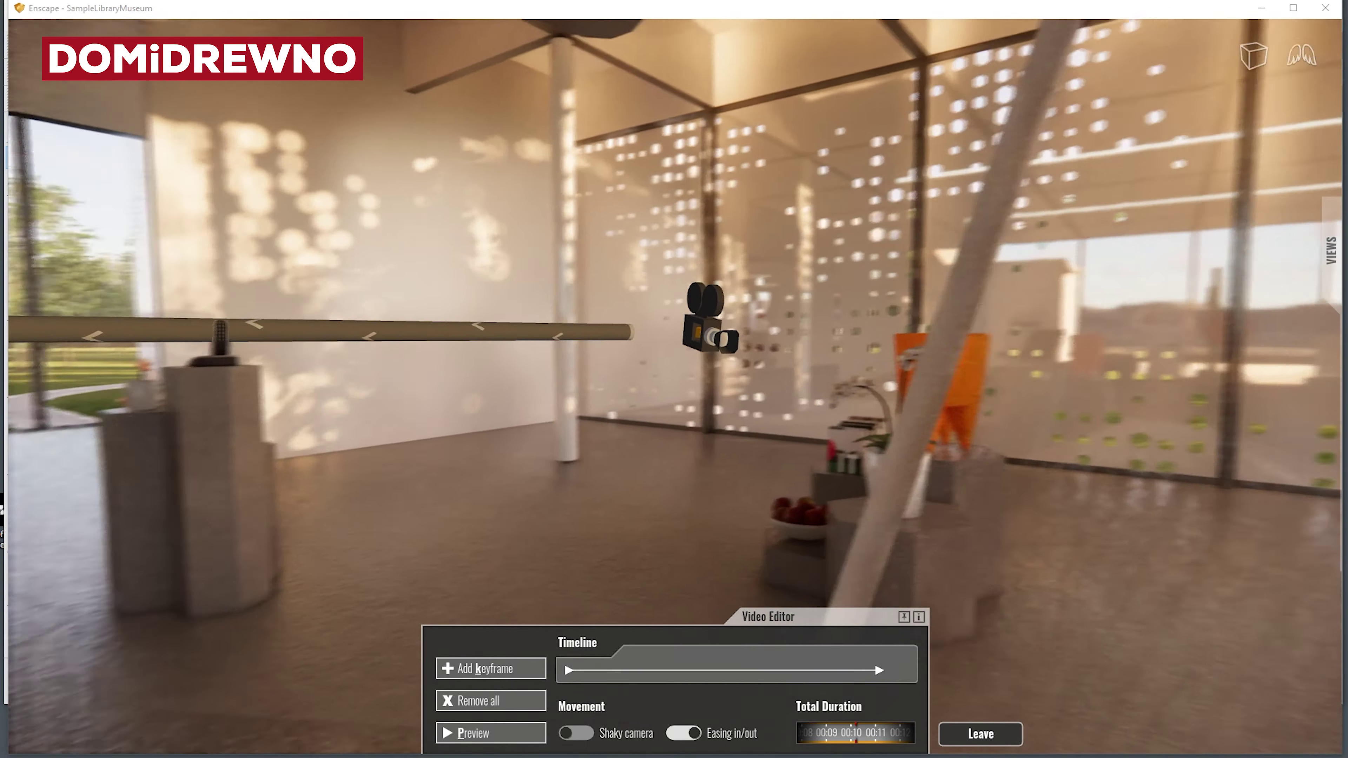
key("w")
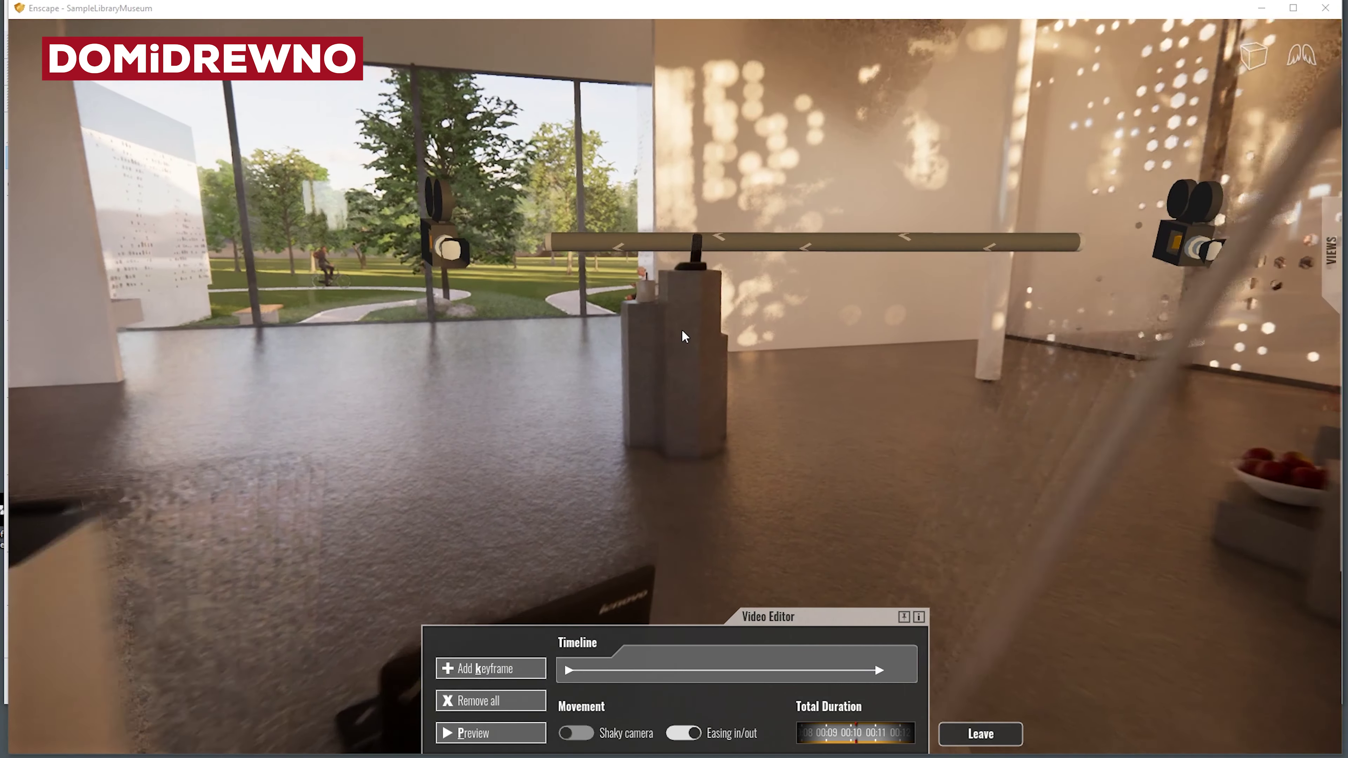
left_click_drag(638, 354, 750, 266)
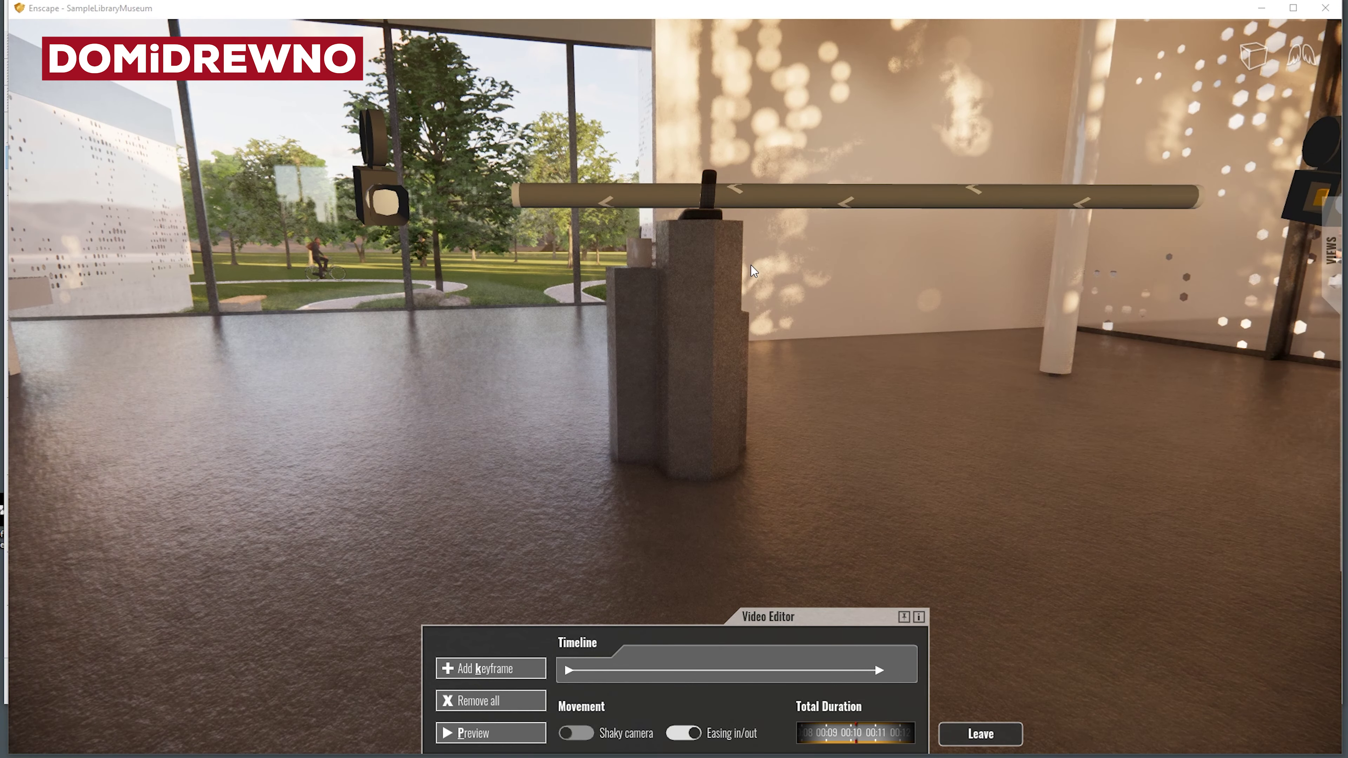
key("e")
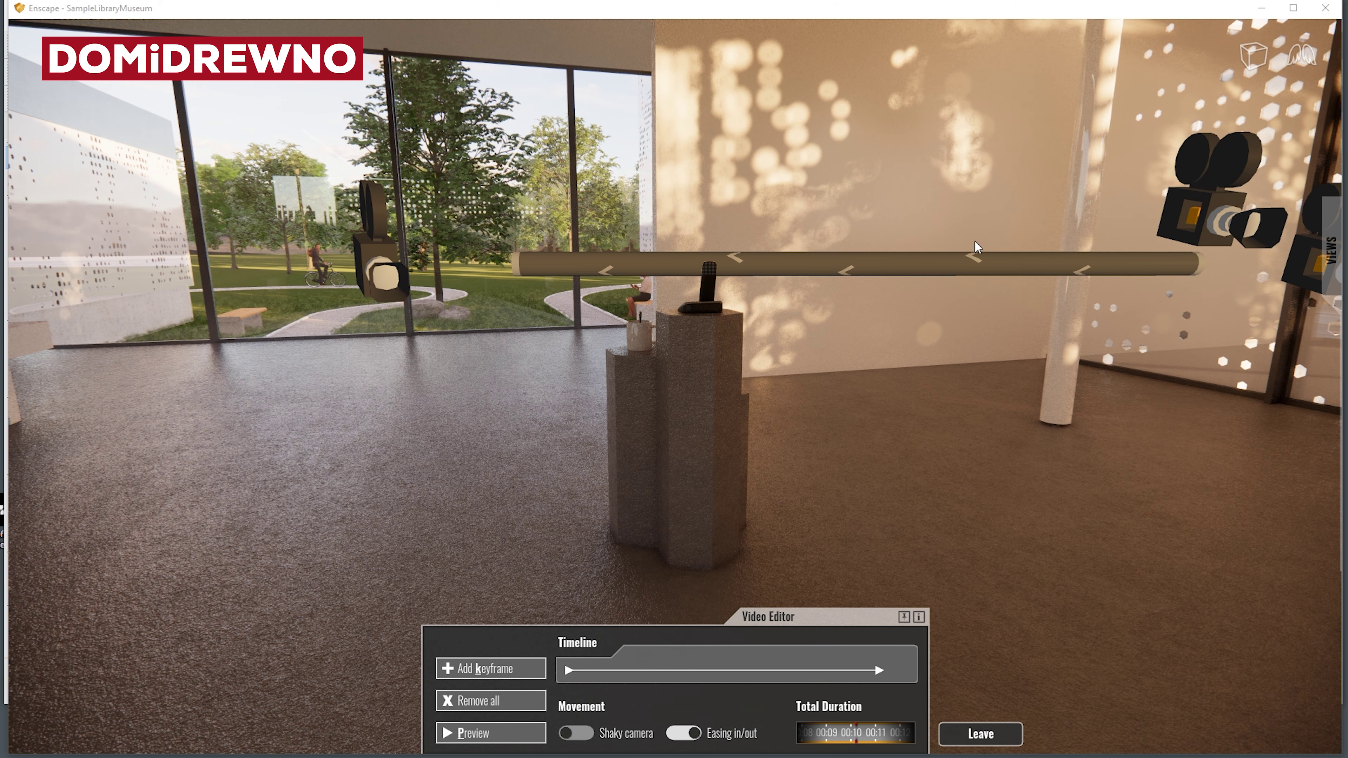
Step: Insert a path keyframe with a later time of day and a 114.4° field of view
left_click(974, 260)
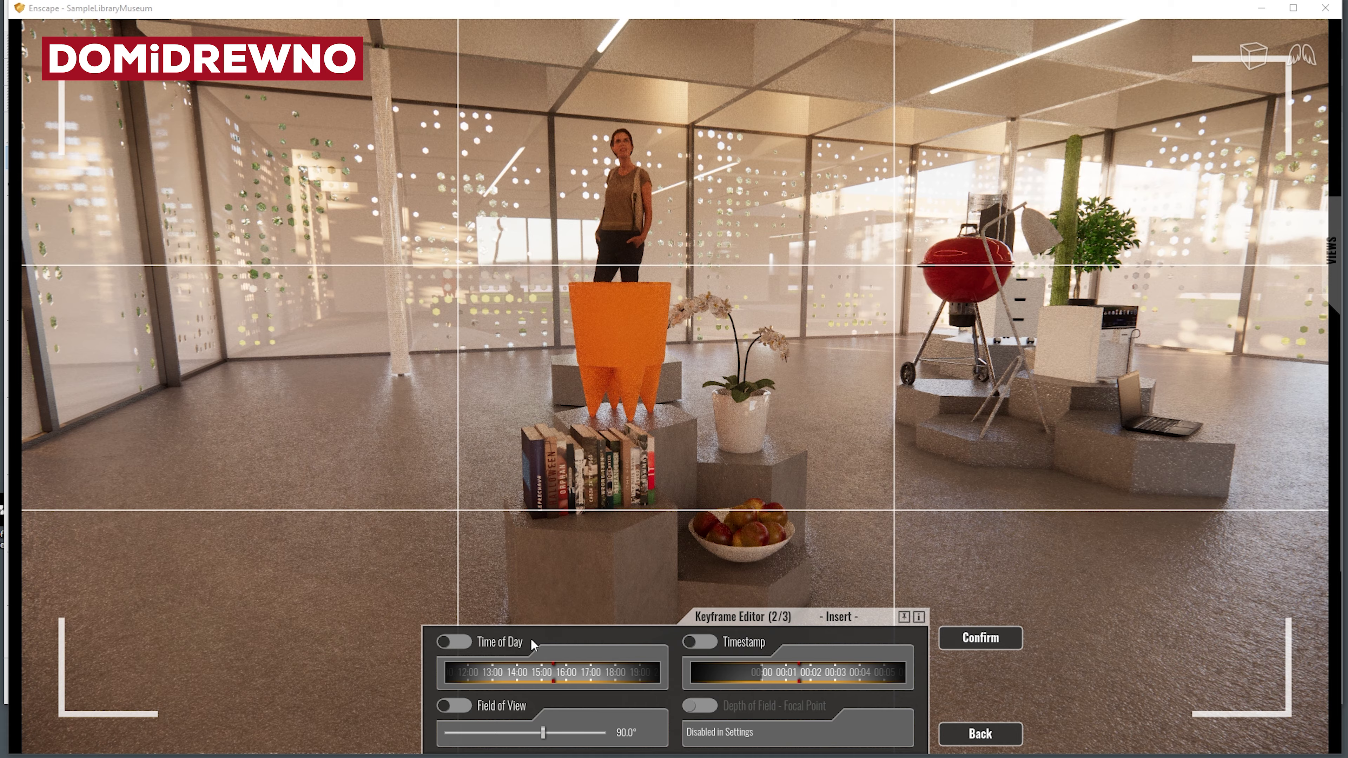
mouse_move(581, 678)
left_mouse_down()
mouse_move(489, 681)
mouse_move(629, 678)
left_mouse_up()
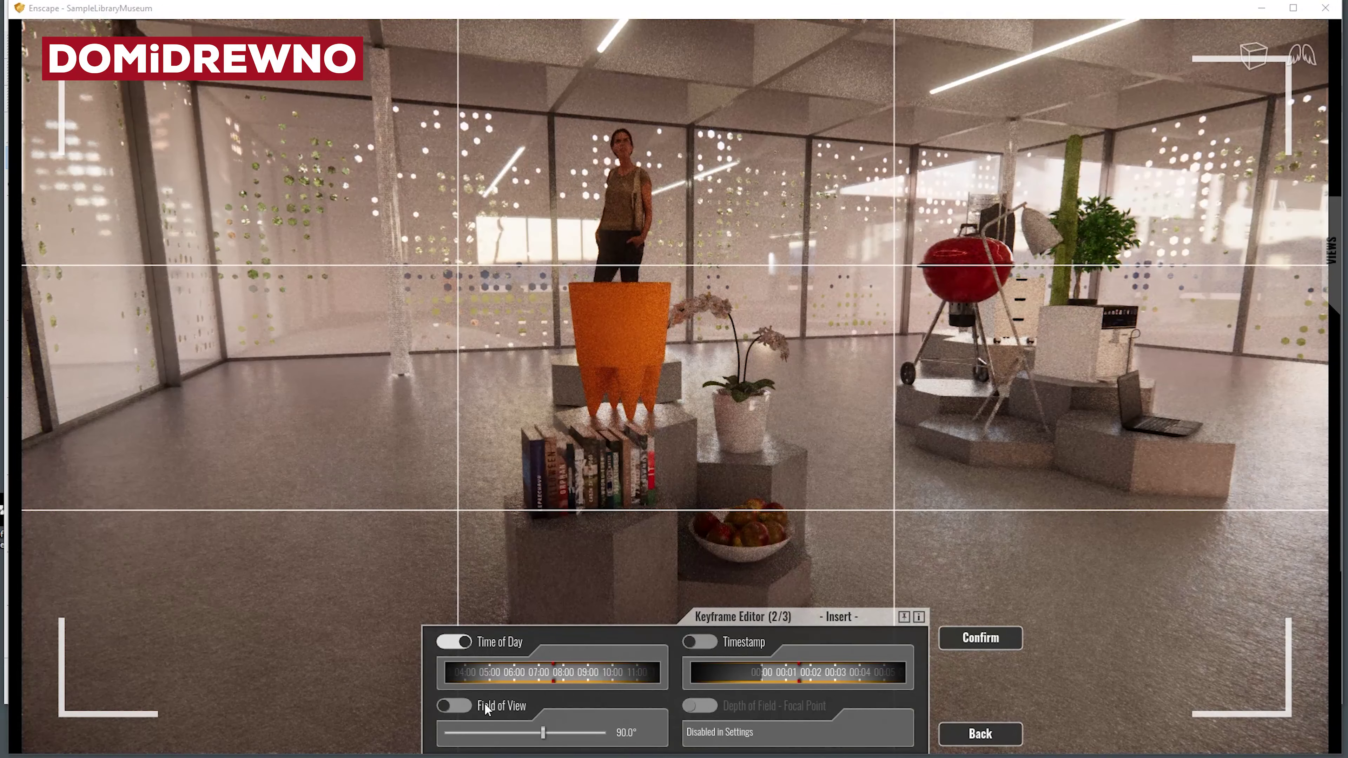
left_click(455, 707)
left_click_drag(544, 734, 576, 734)
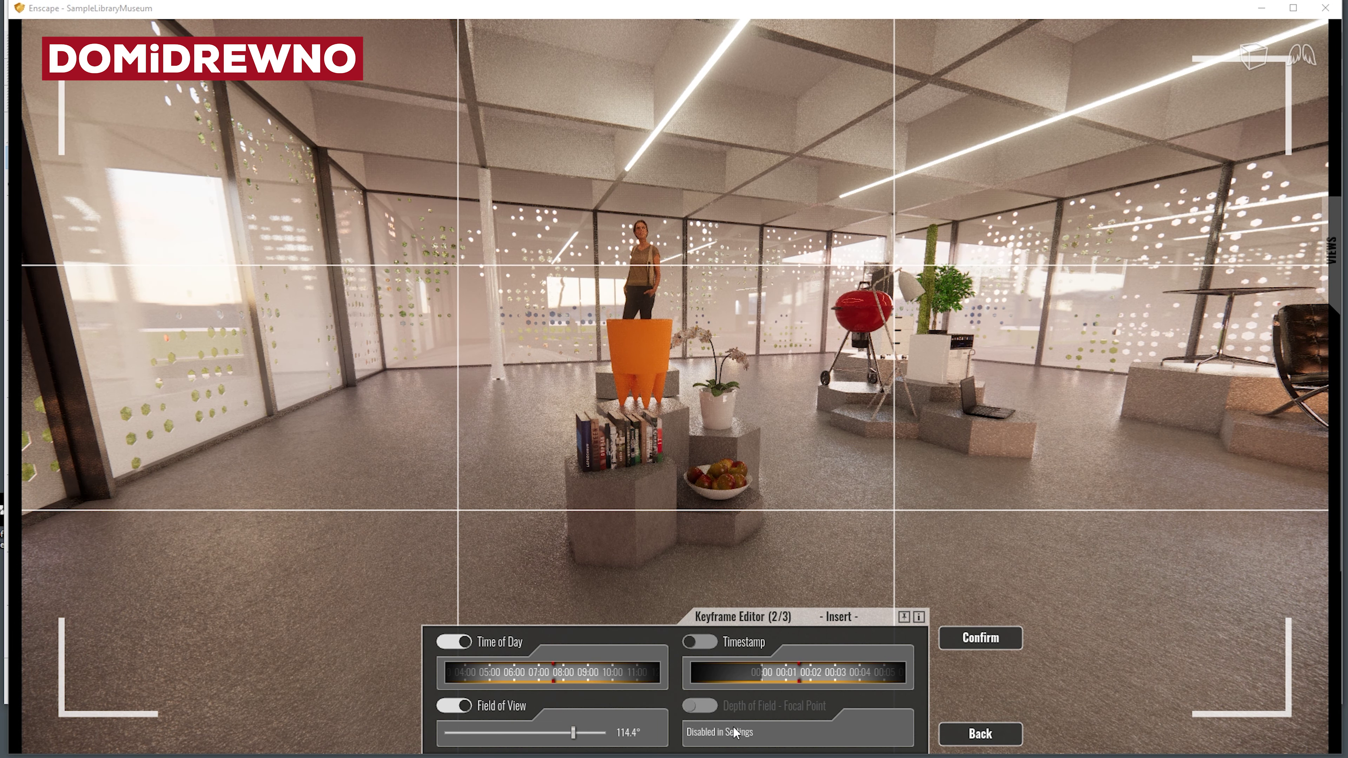
left_click(980, 639)
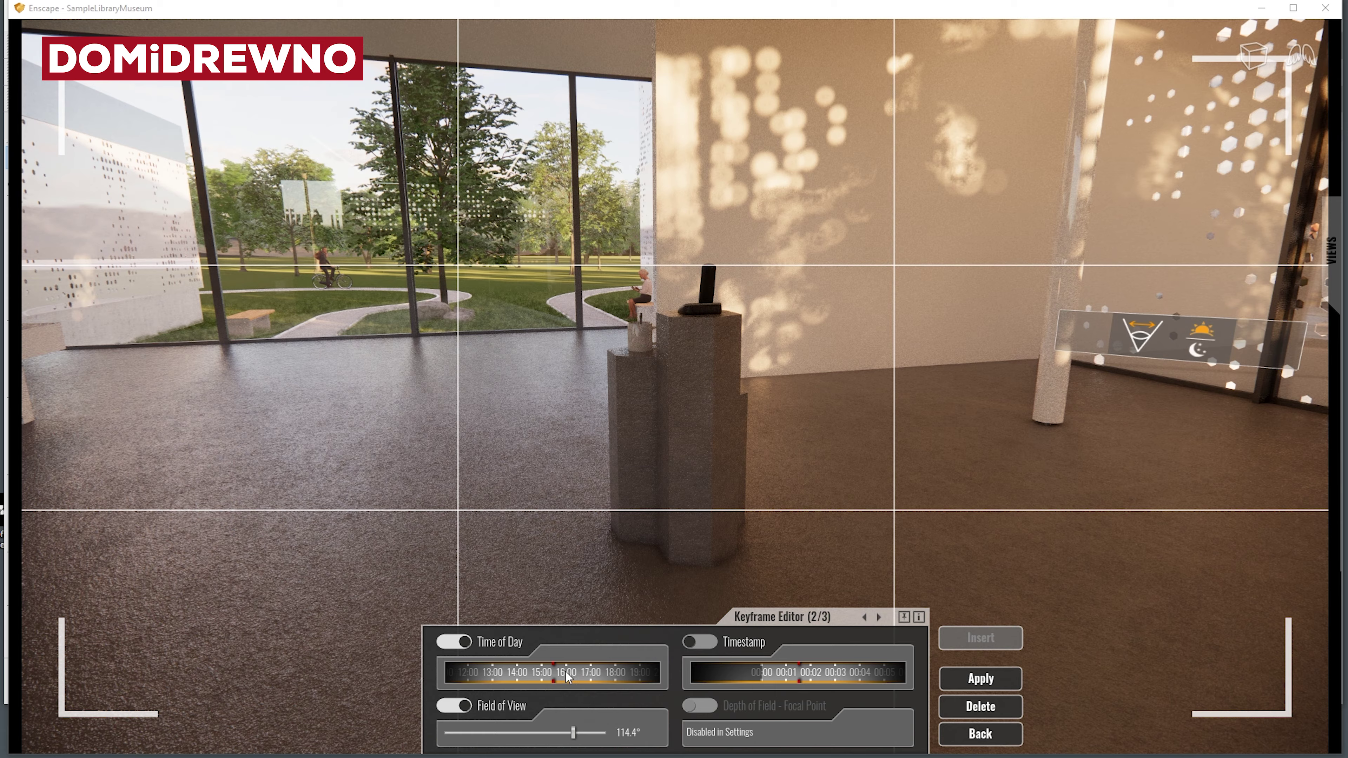
Step: Set the keyframe's time of day to dusk, move its timestamp later, and exit
left_click_drag(564, 670, 523, 675)
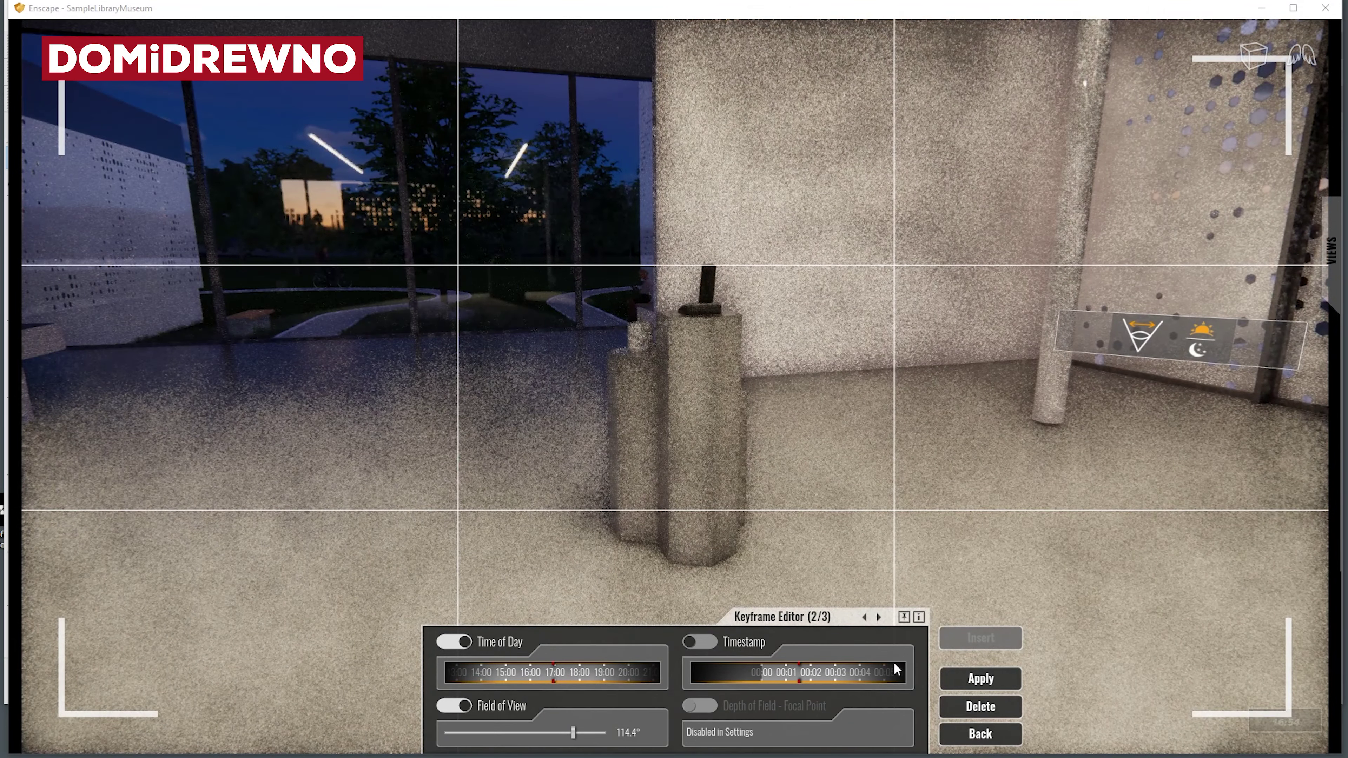
left_click_drag(896, 670, 787, 671)
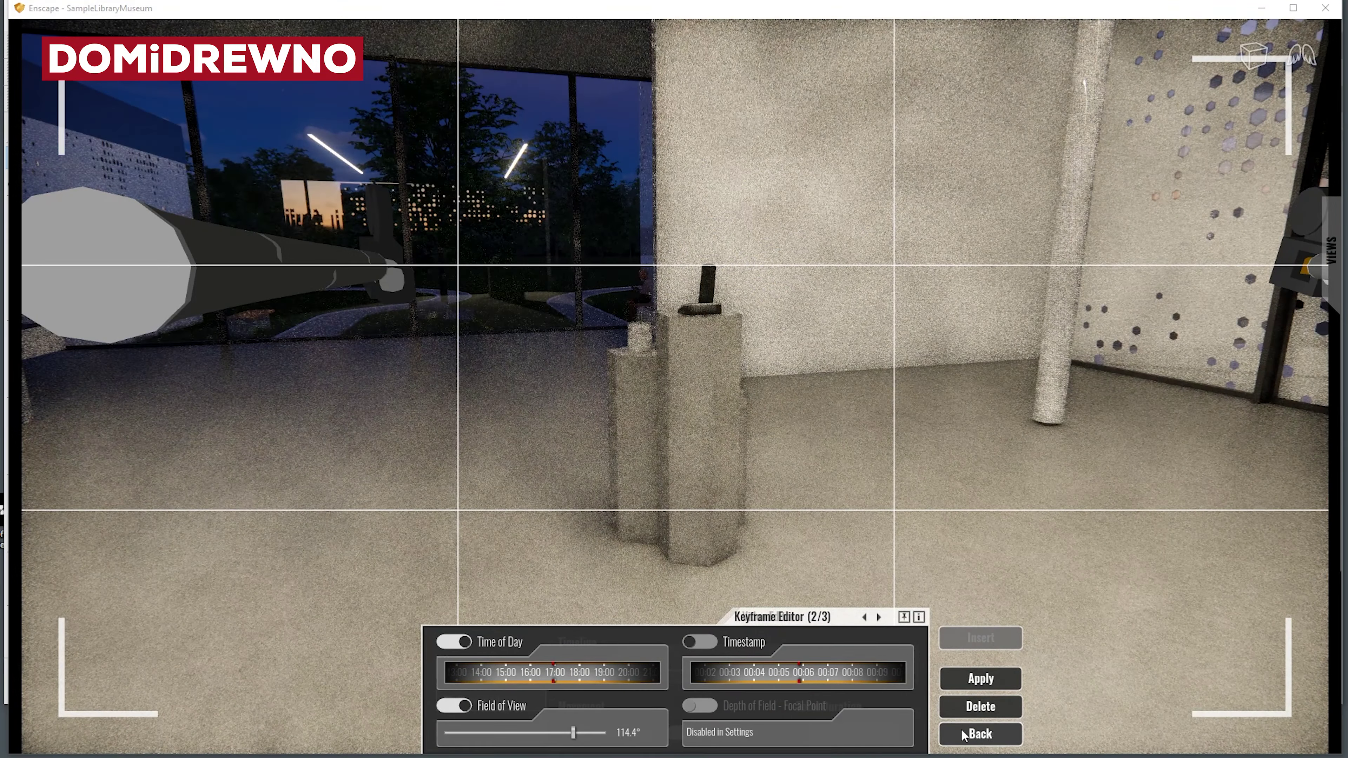
left_click(1000, 741)
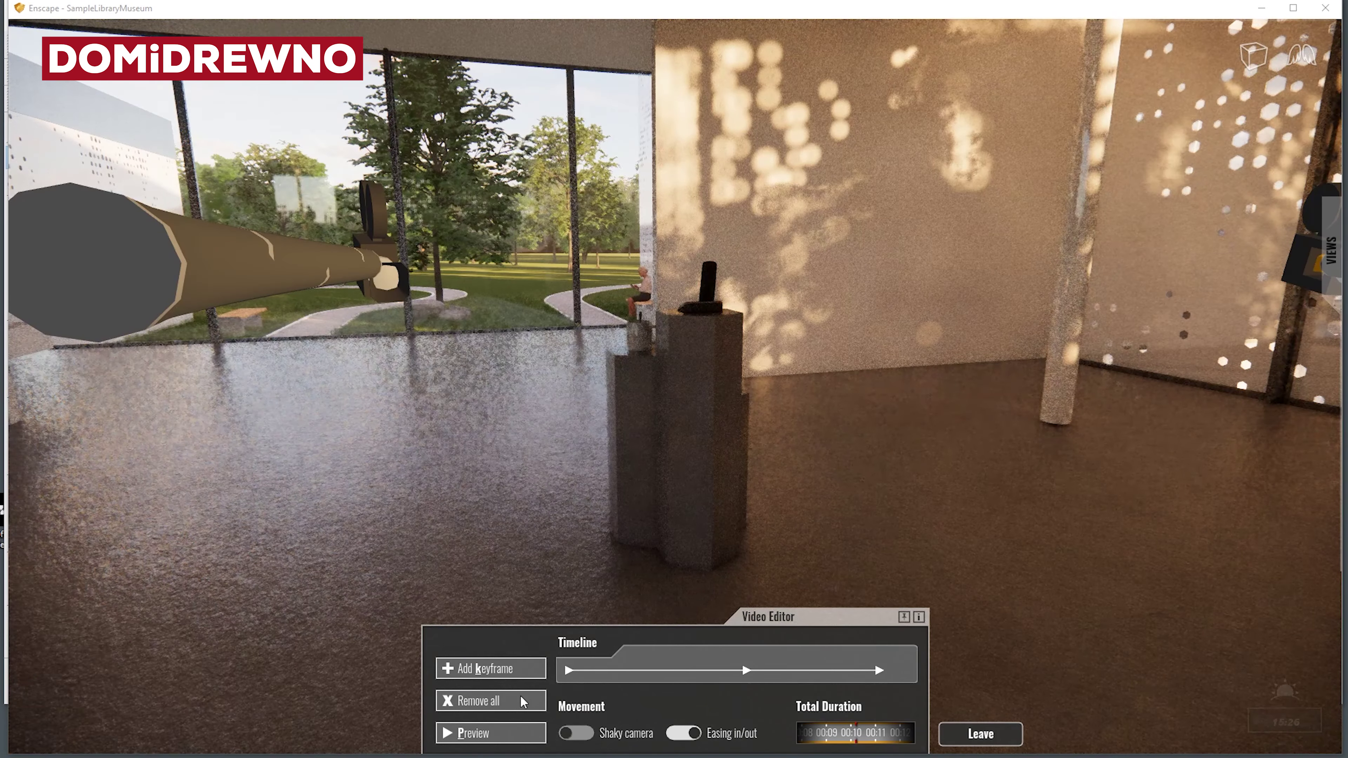
Step: Preview the three-keyframe camera flight, then exit the Video Editor
left_click(461, 734)
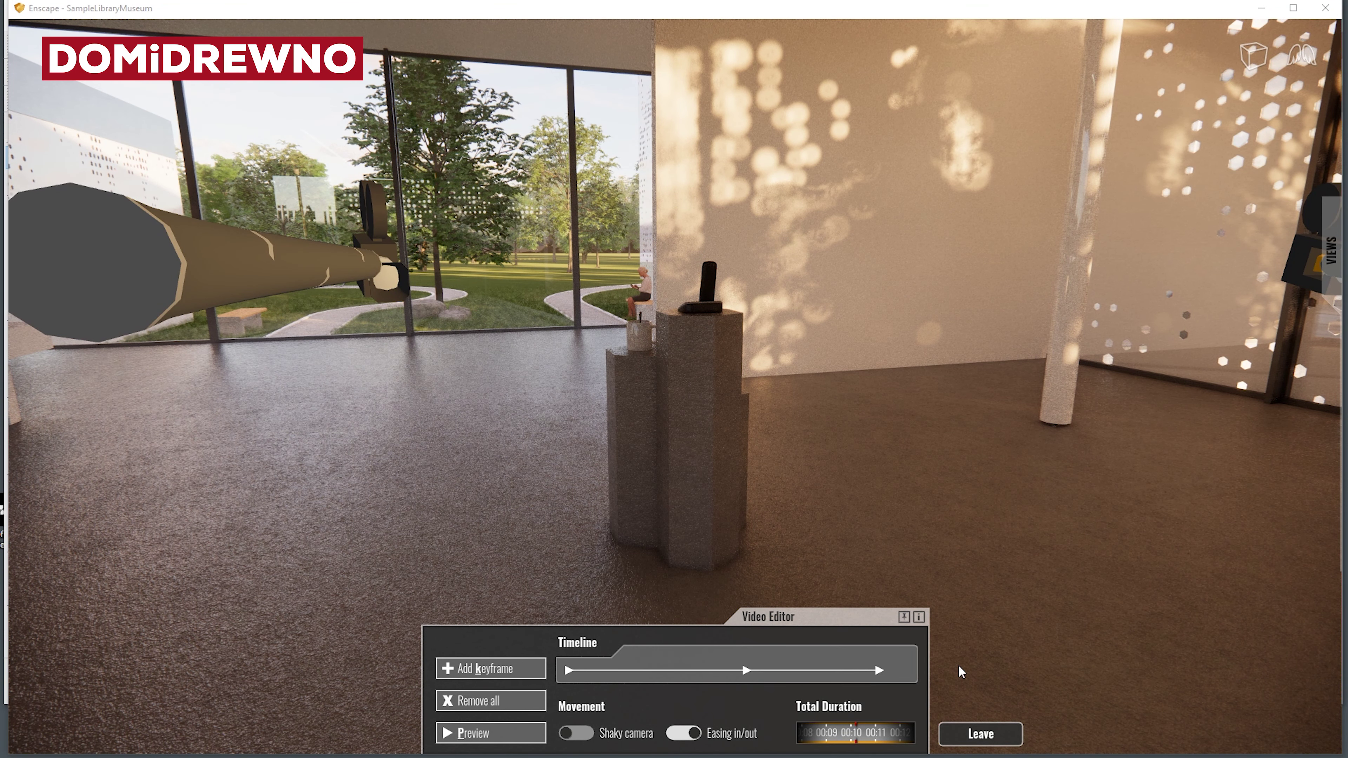
left_click(1004, 739)
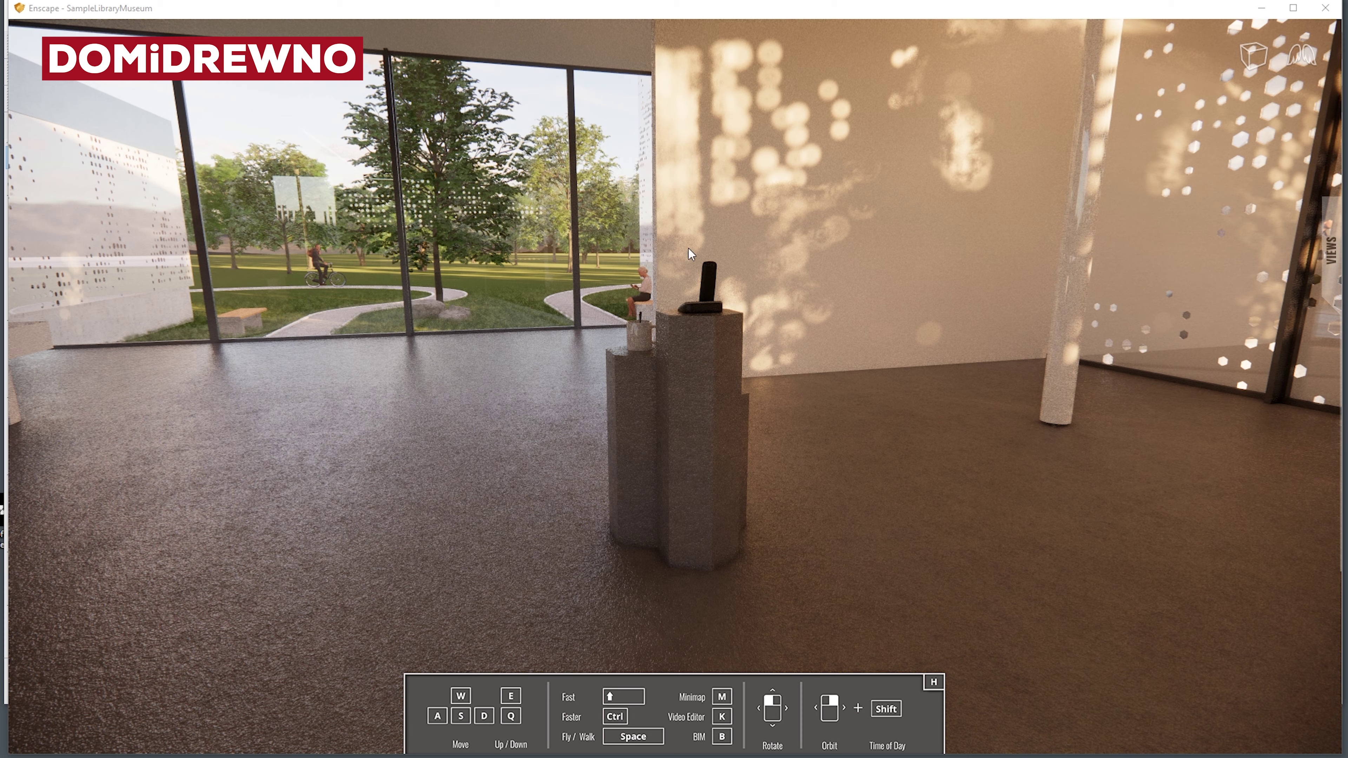
Step: Orbit the room, jump to the Materials Room view, and move left beside the Marble exhibit
right_click_drag(650, 199, 652, 325)
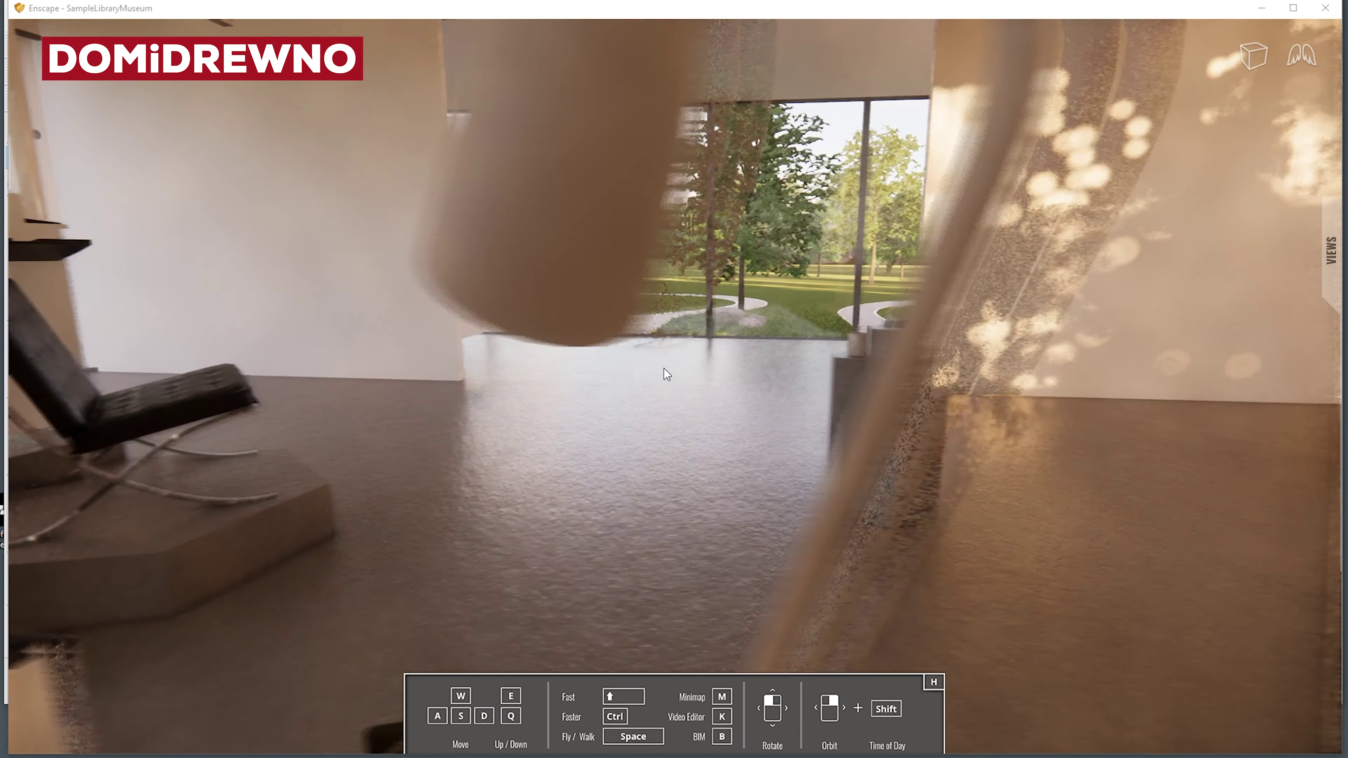
mouse_move(648, 320)
right_mouse_down()
mouse_move(662, 370)
mouse_move(1146, 153)
right_mouse_up()
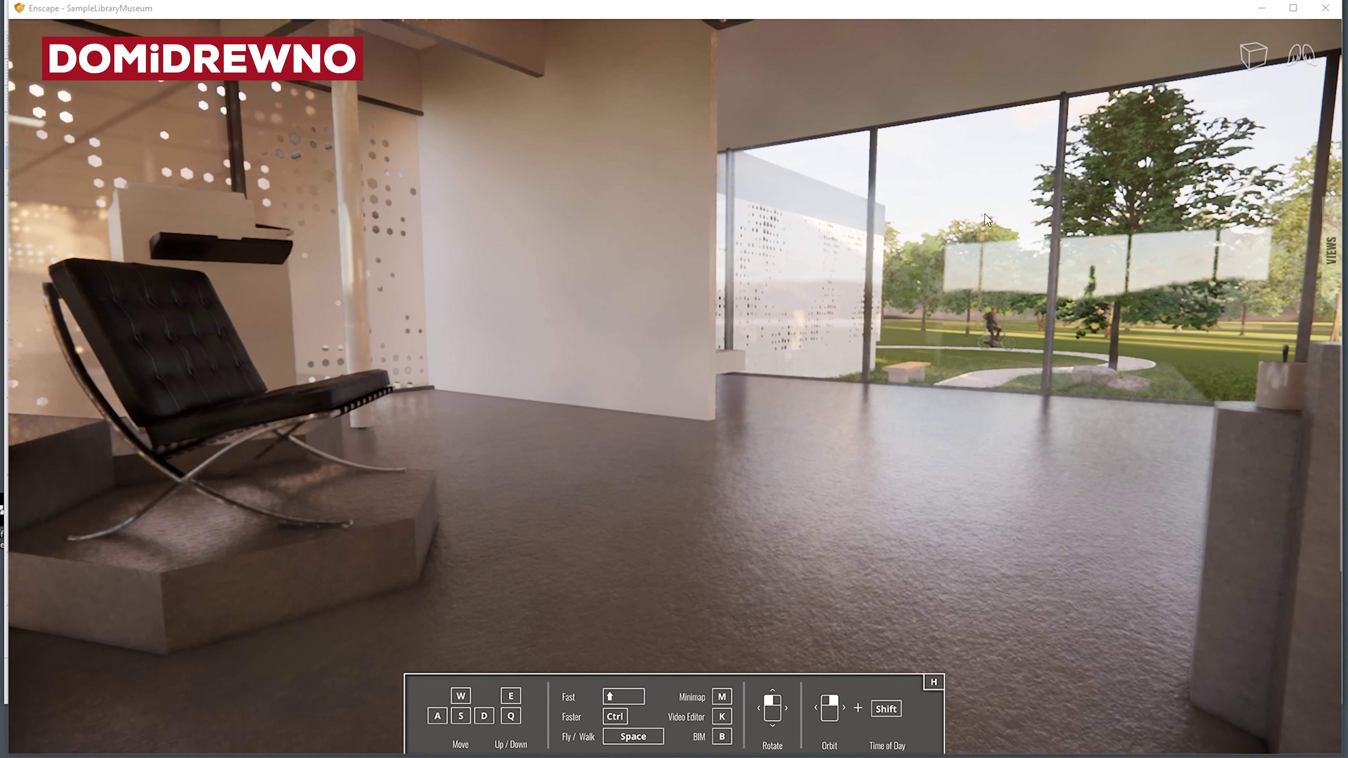
left_click(1307, 242)
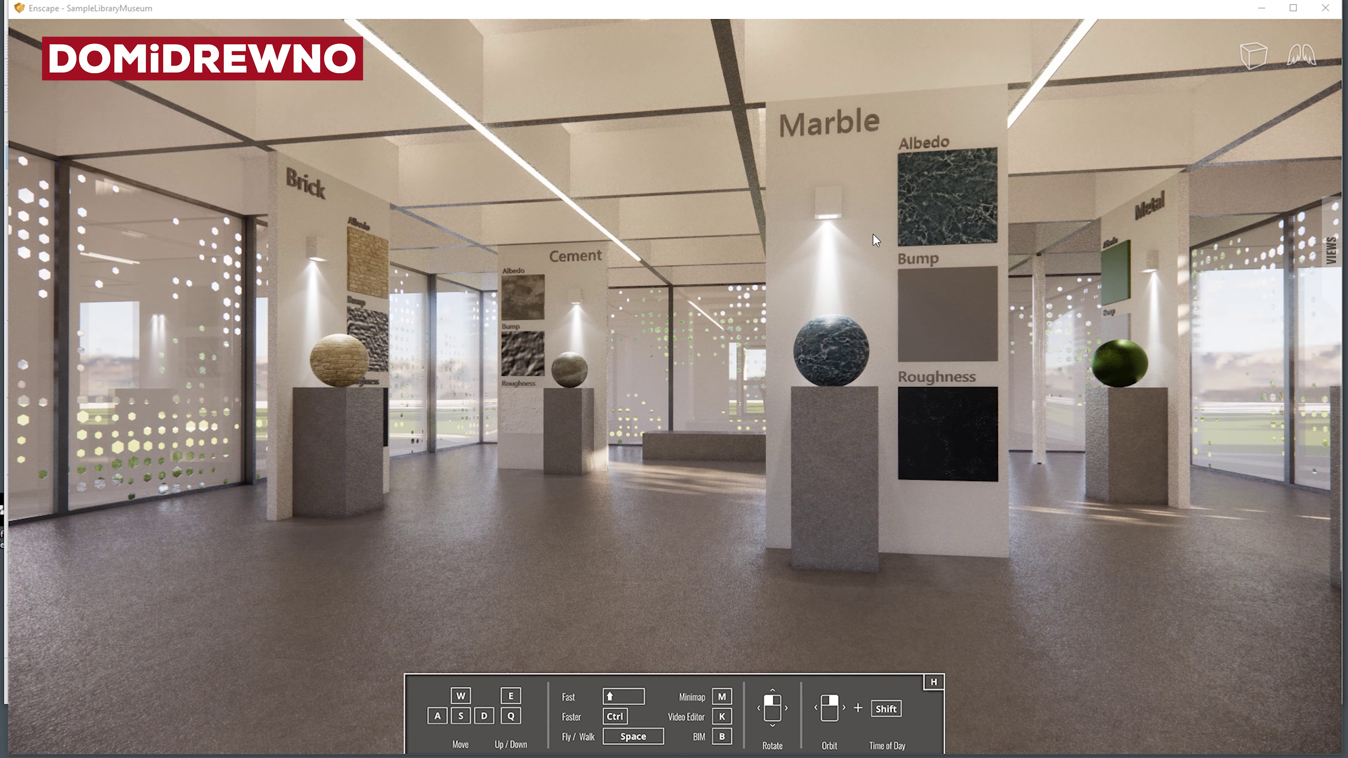
key("w")
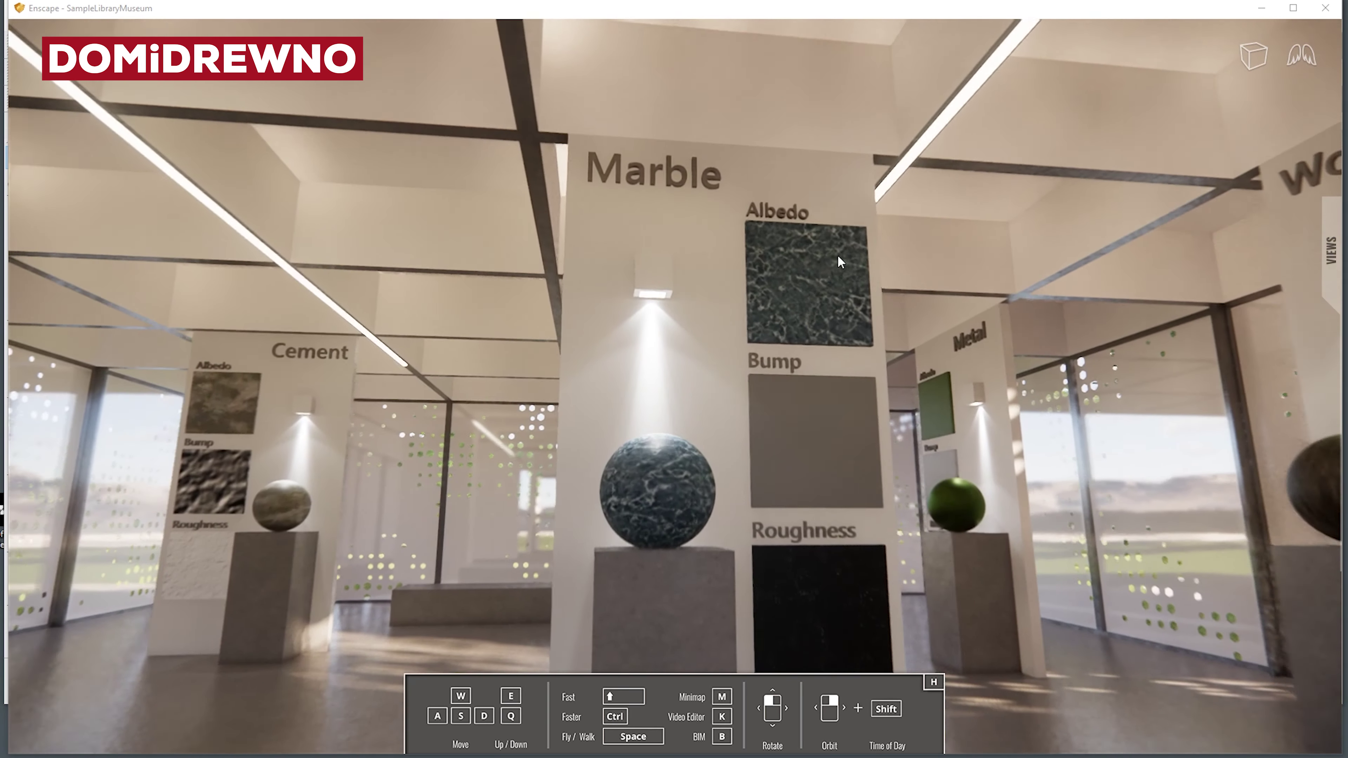
mouse_move(837, 255)
left_mouse_down()
mouse_move(650, 335)
mouse_move(773, 326)
left_mouse_up()
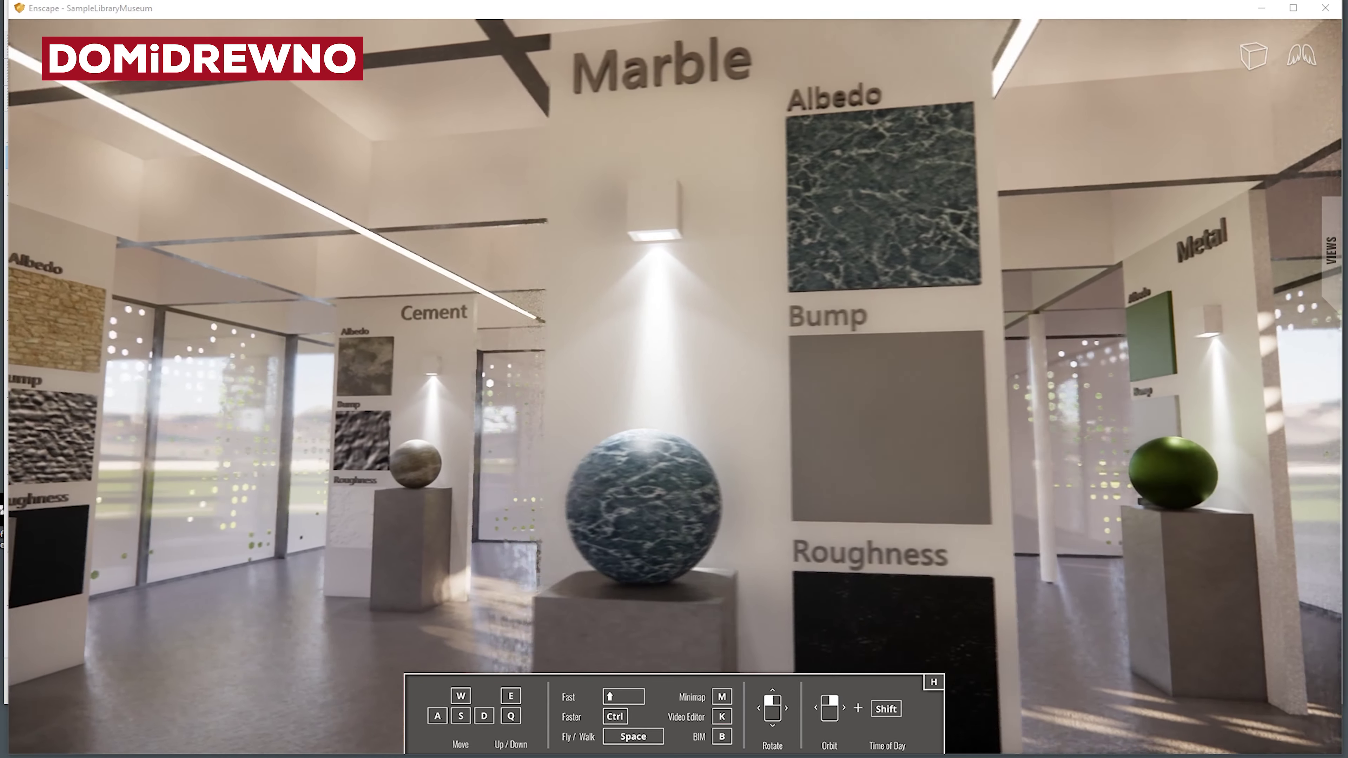
key("a")
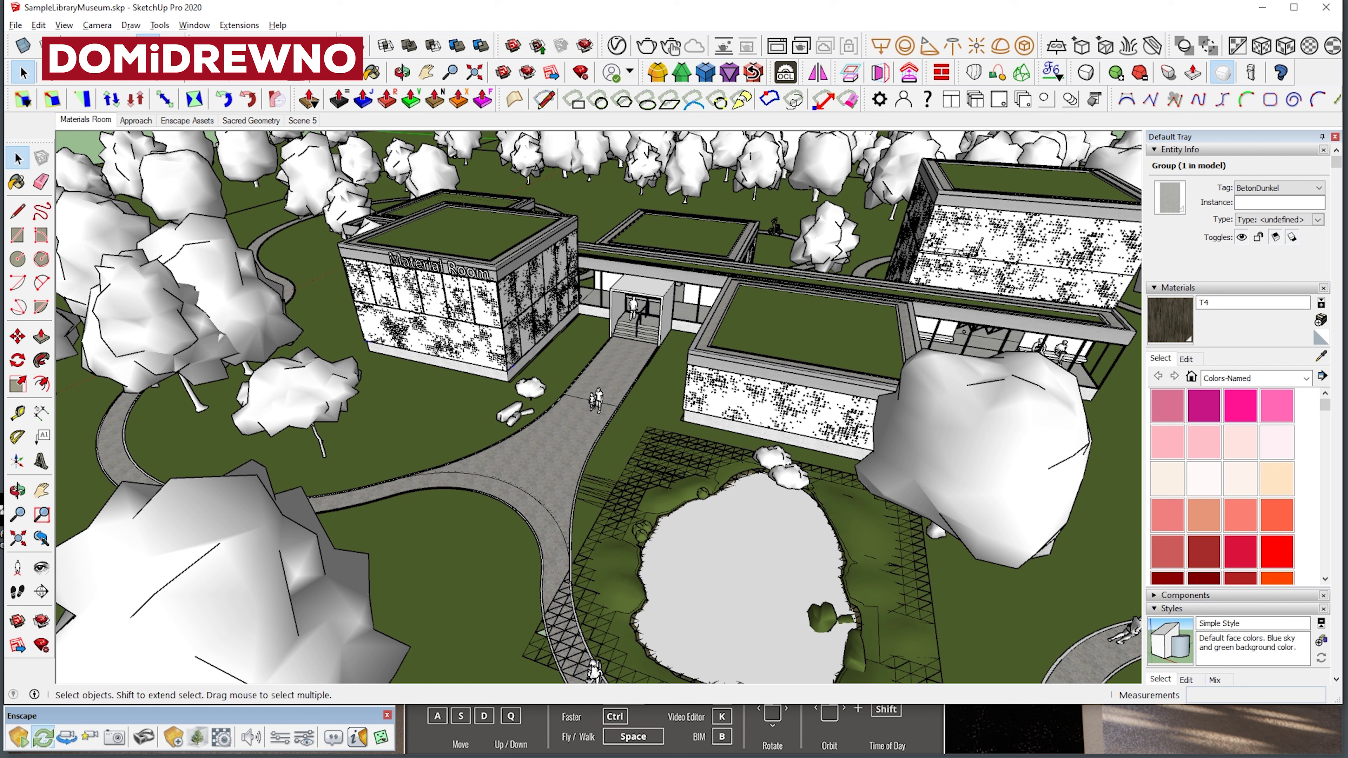
Step: Shorten the render window, move SketchUp aside, and switch back to the Enscape walkthrough
left_click_drag(577, 753, 586, 700)
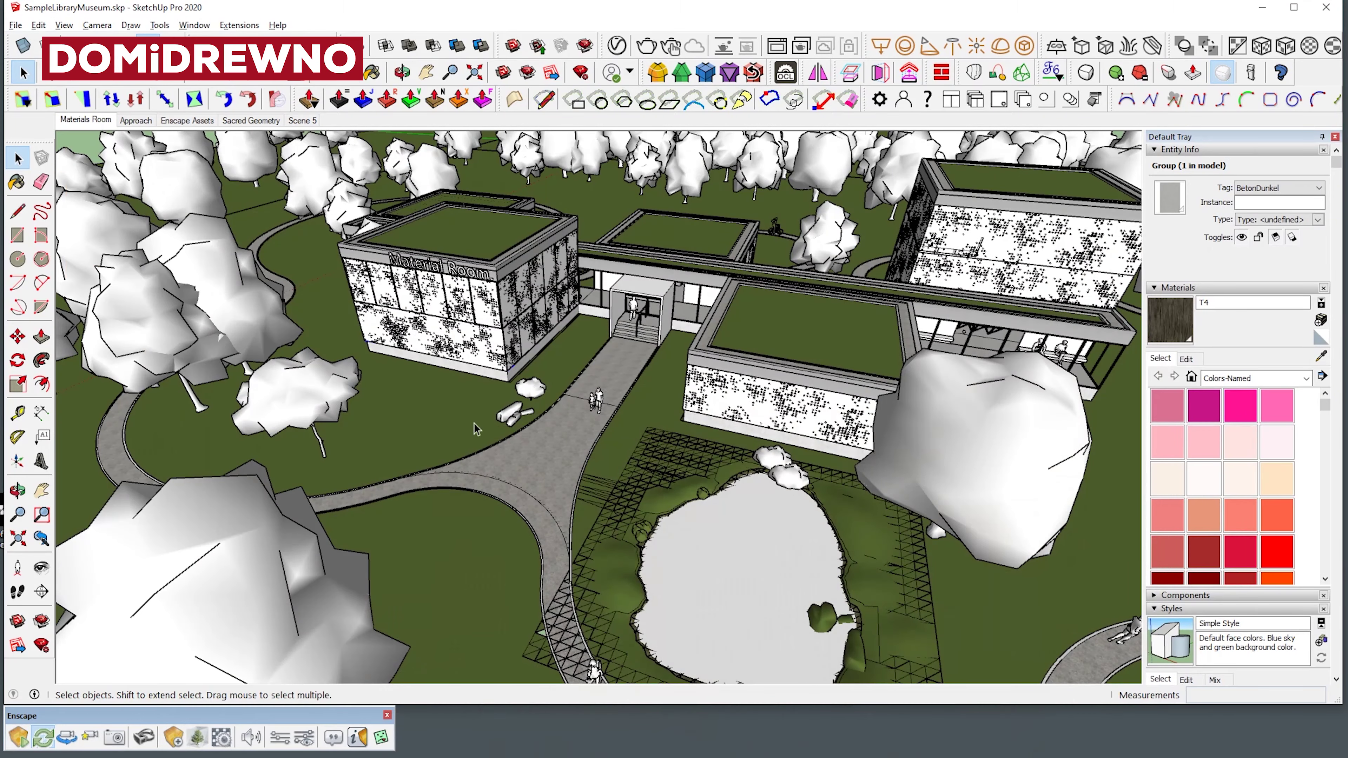
mouse_move(191, 20)
left_mouse_down()
mouse_move(397, 0)
mouse_move(196, 18)
left_mouse_up()
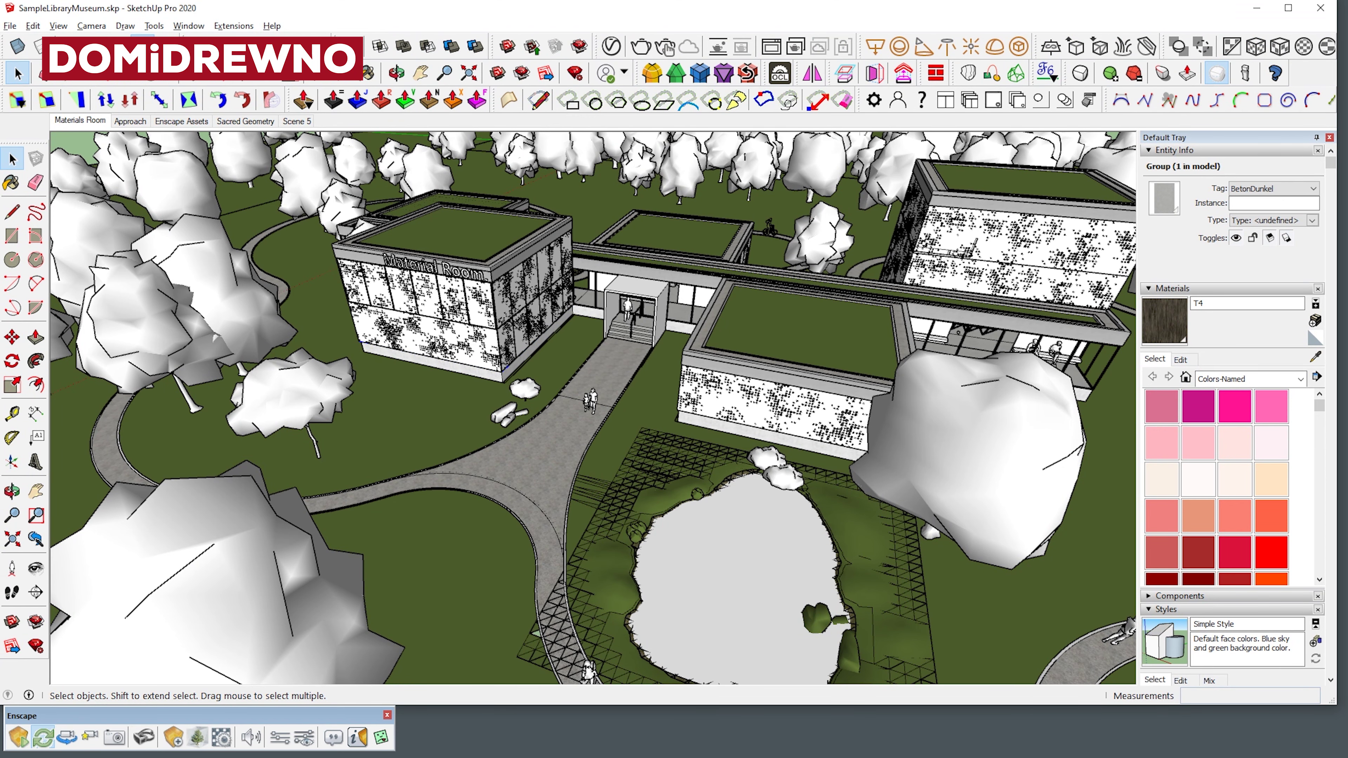
key("alt+Tab")
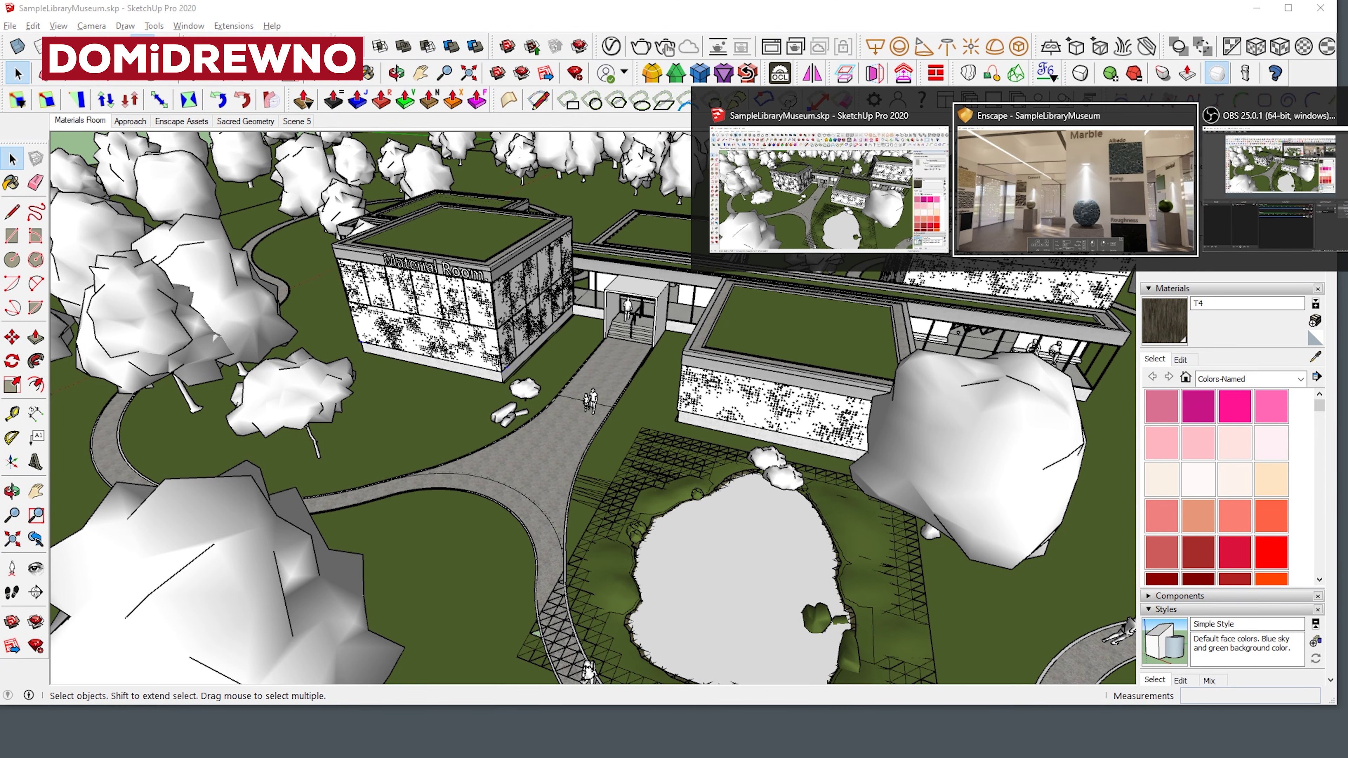
left_click(1090, 246)
Step: Restore Enscape from full screen, hide the help overlay, shorten the window, and reposition the toolbar
double_click(998, 18)
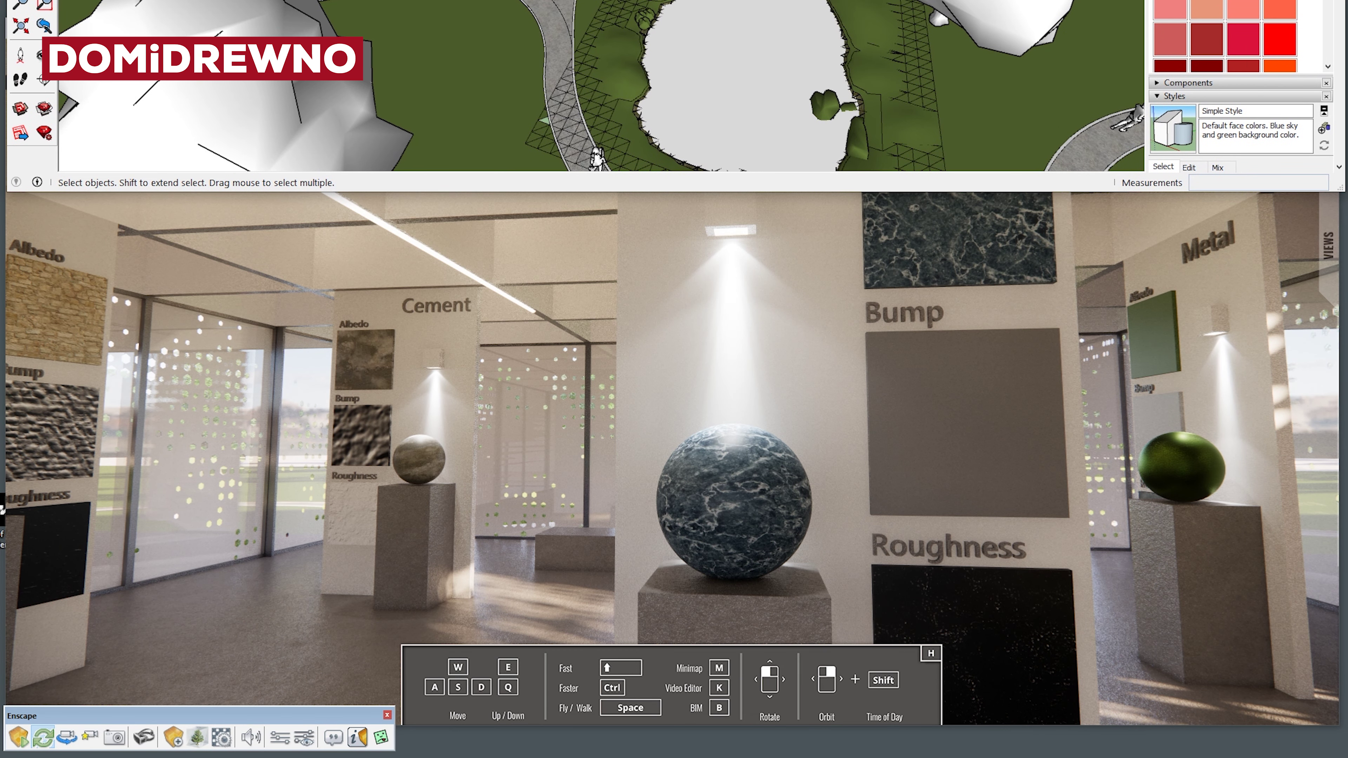
left_click(459, 197)
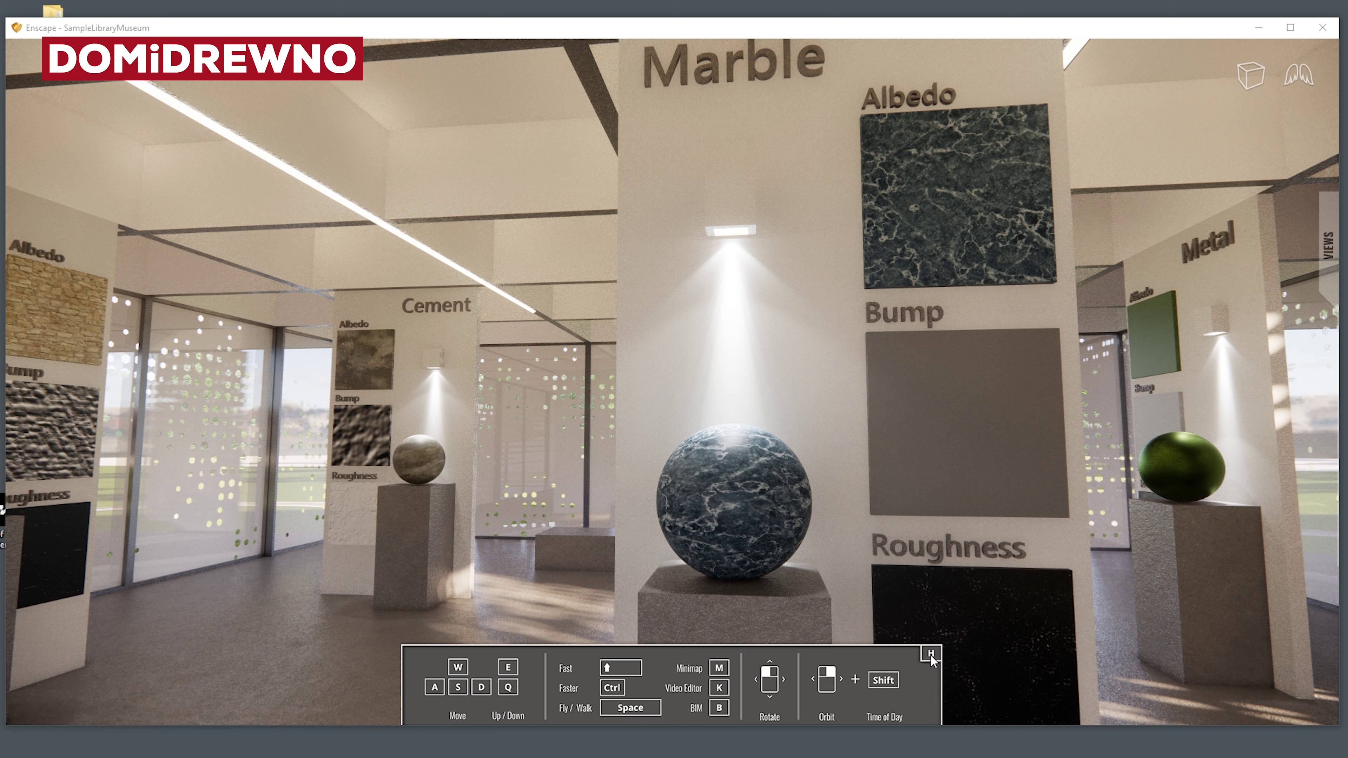
left_click(928, 654)
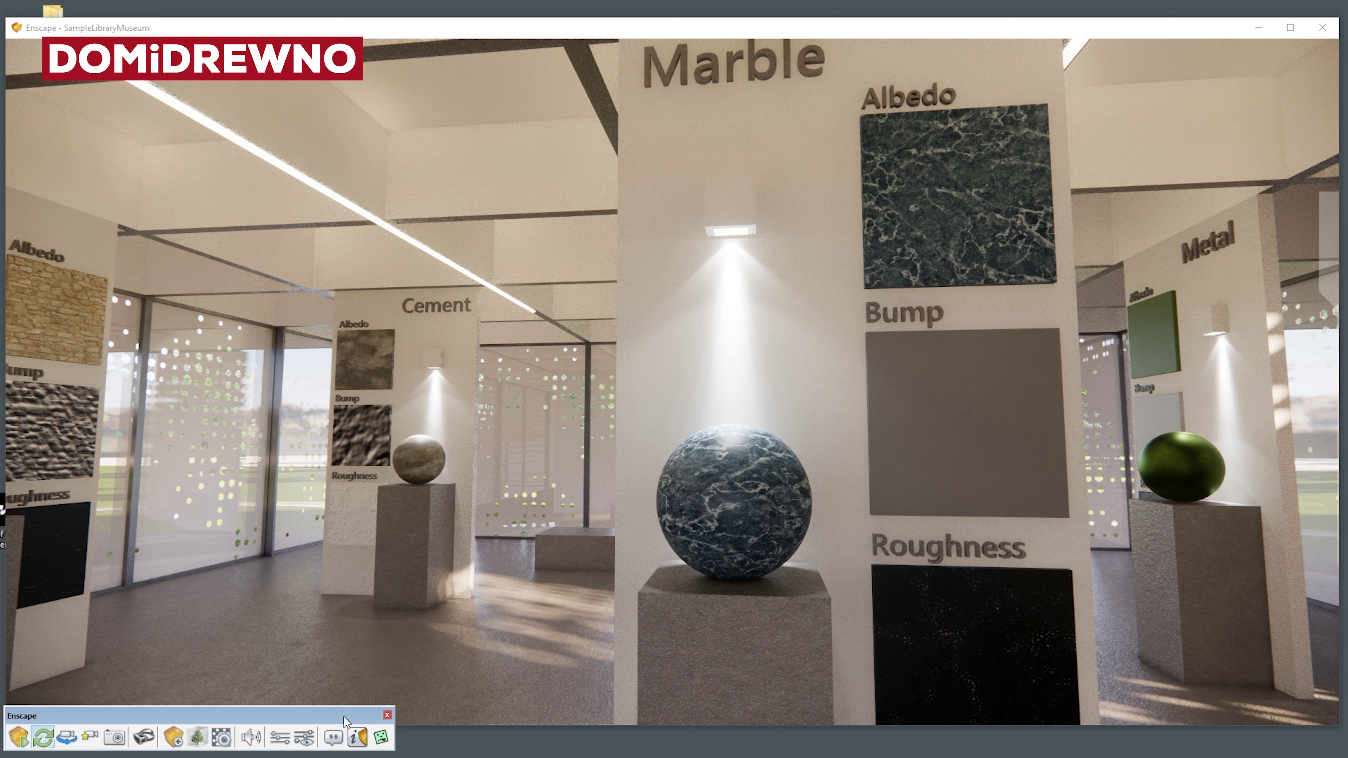
left_click_drag(455, 728, 455, 702)
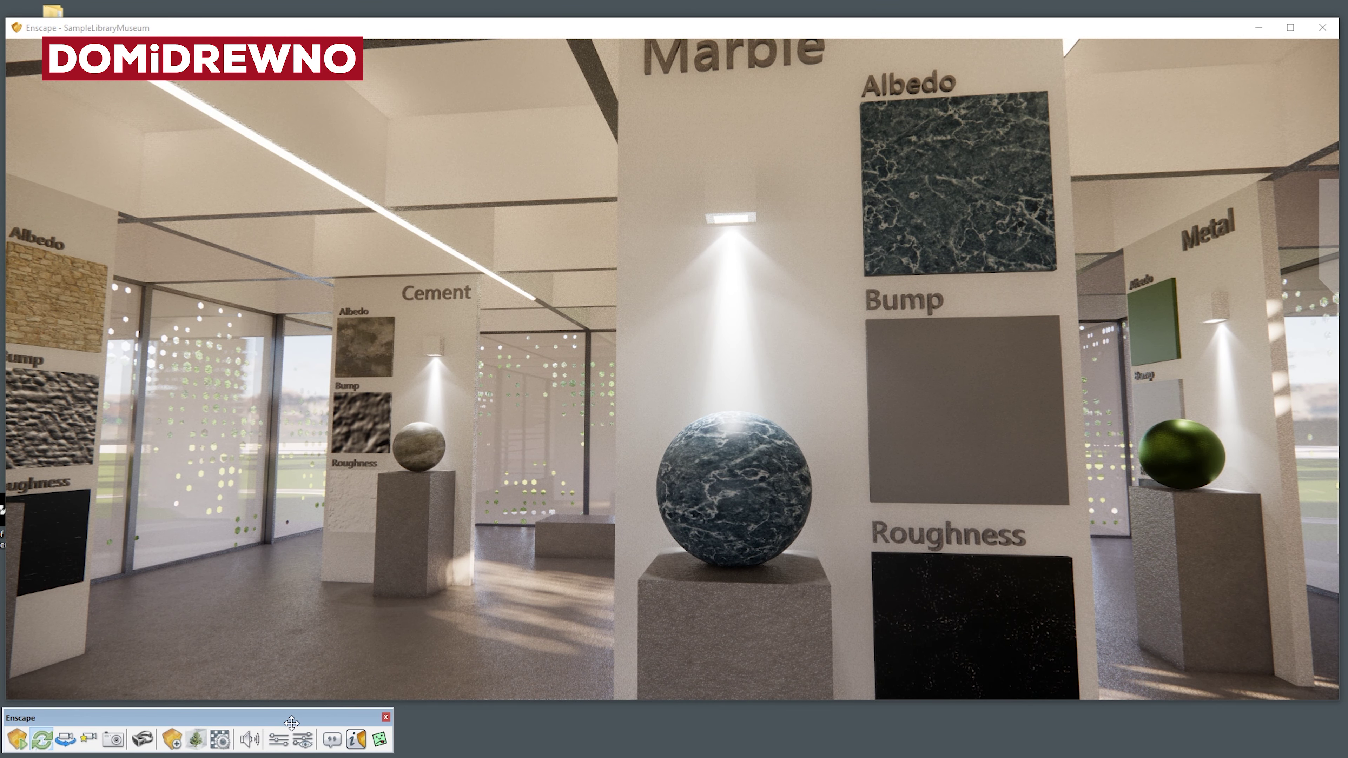
left_click_drag(294, 722, 291, 723)
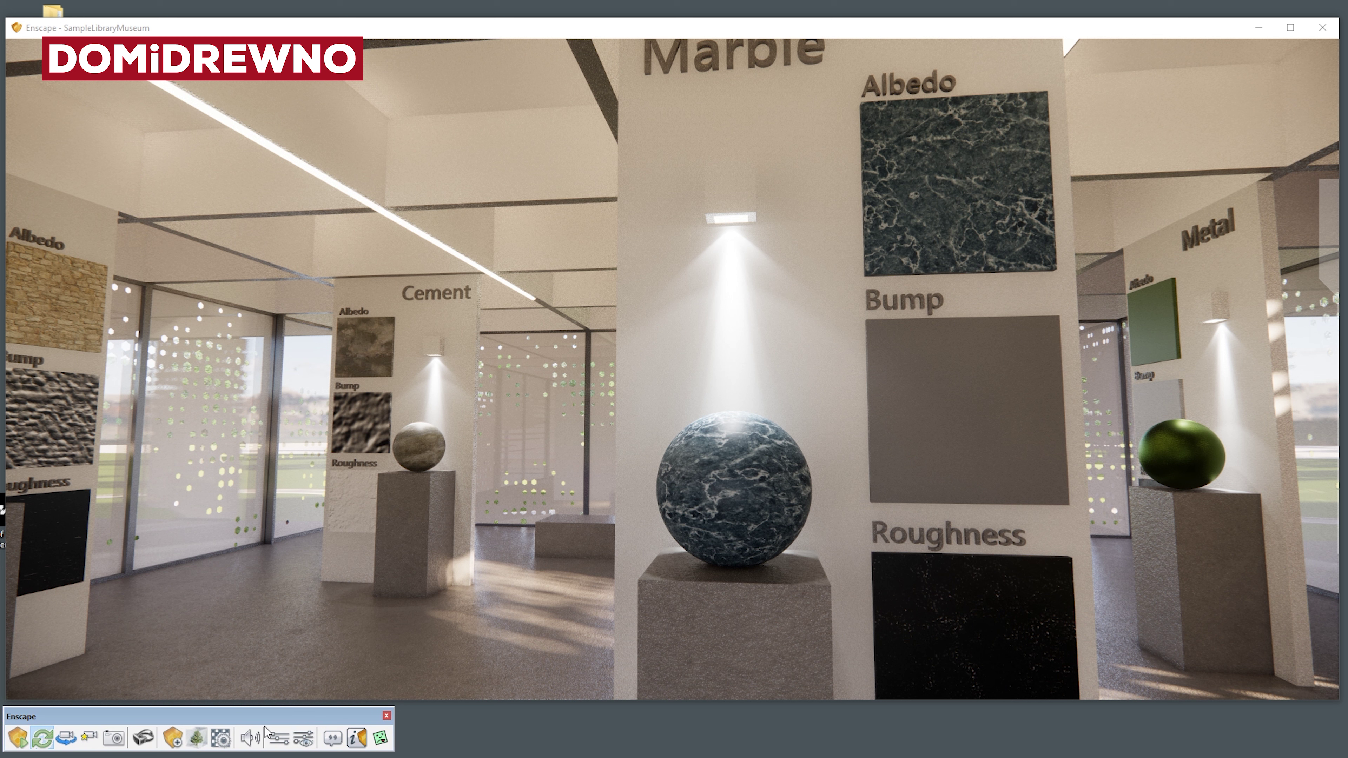
Step: Open Visual Settings and fly the camera outside over the museum's grass roof
left_click(304, 739)
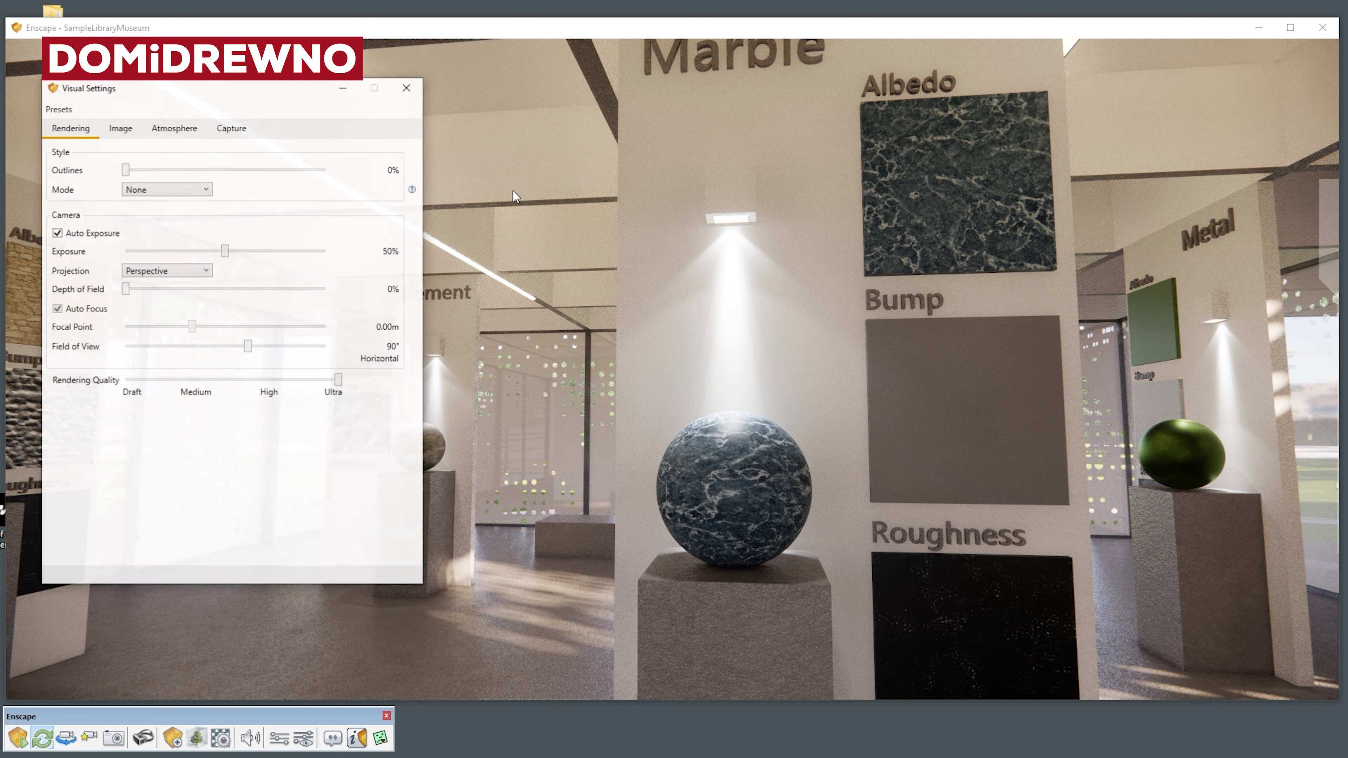
left_click(670, 272)
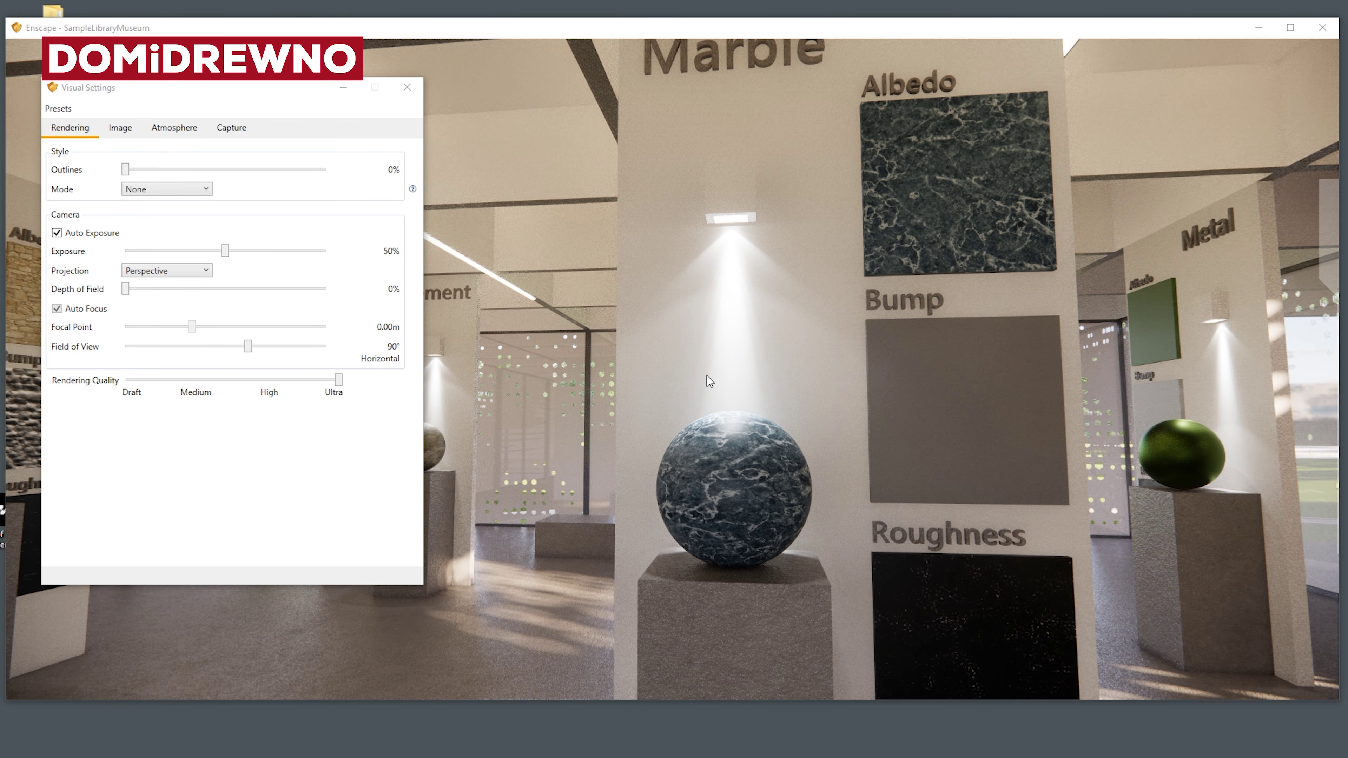
key("1")
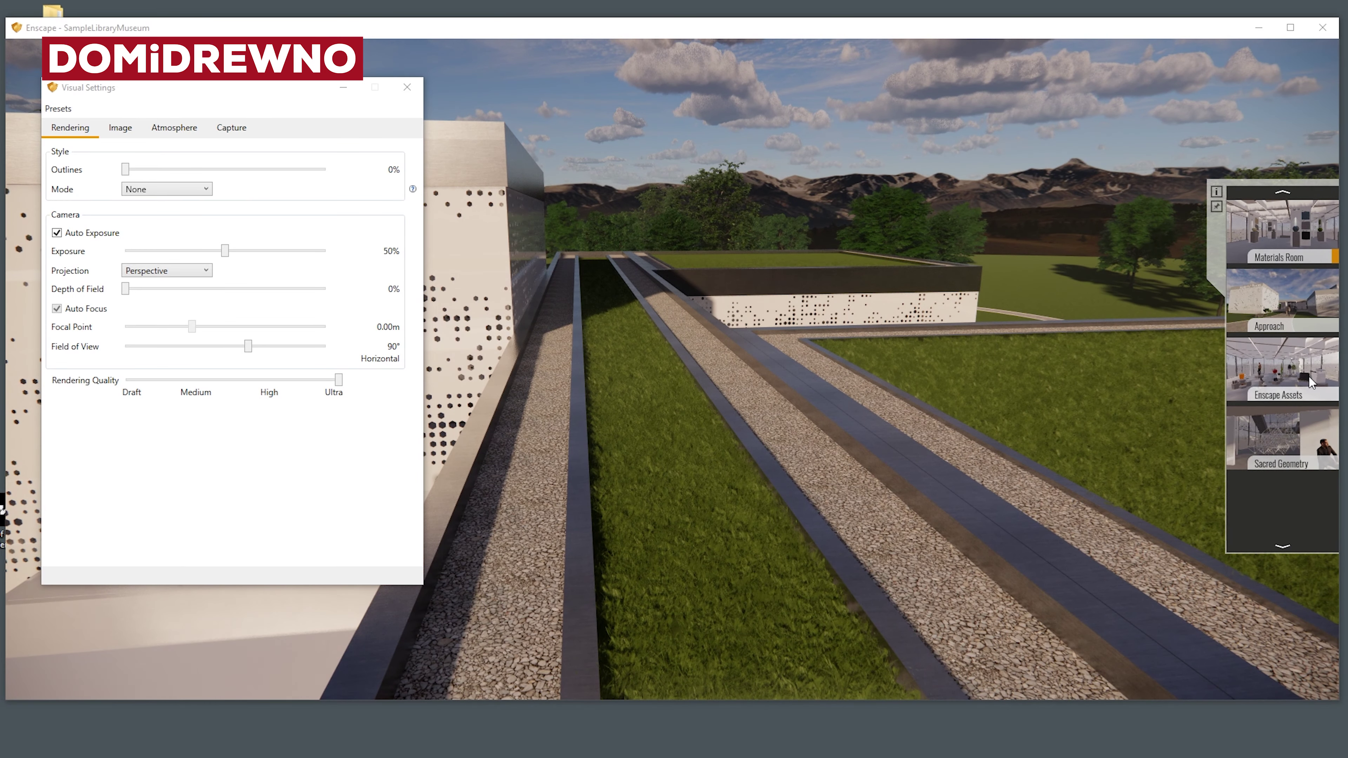
Step: Jump to the Approach view and show the Atmosphere settings
left_click(1302, 321)
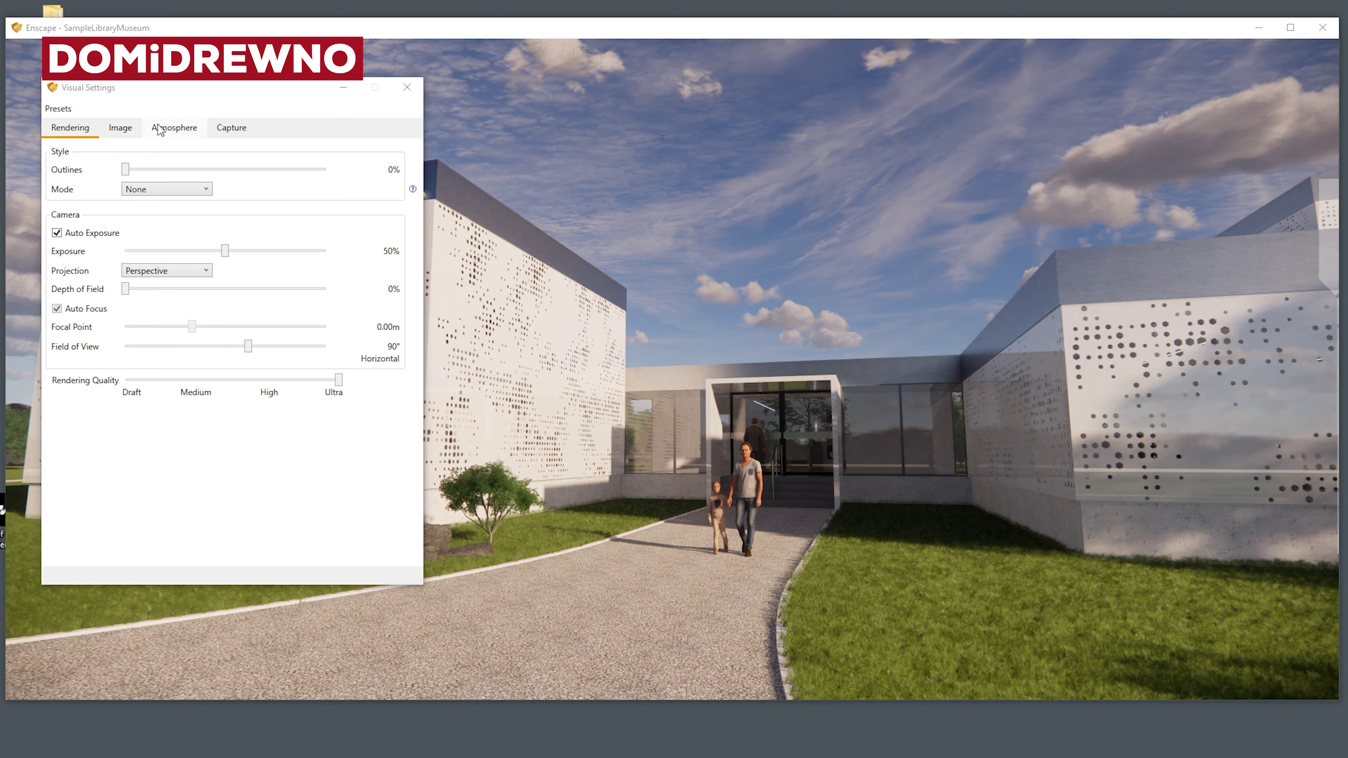
left_click(120, 128)
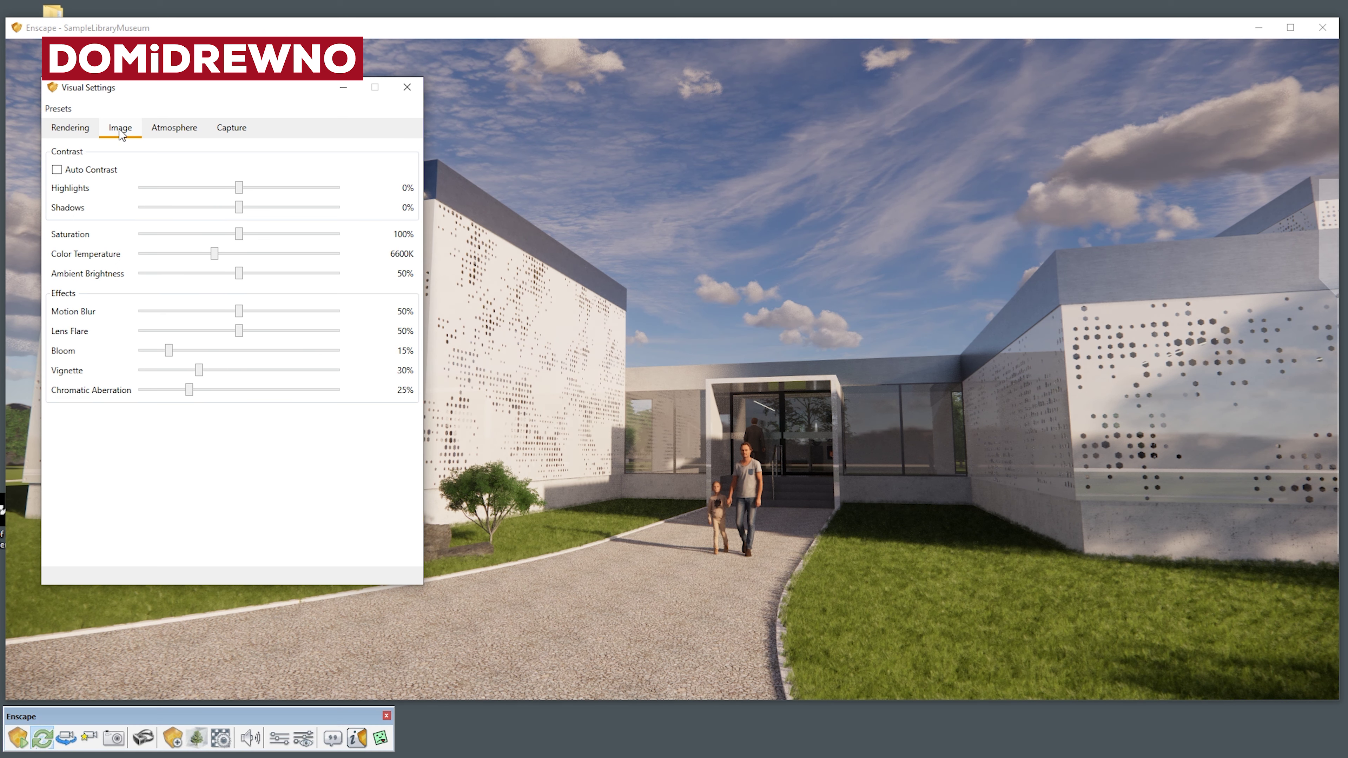
left_click(175, 128)
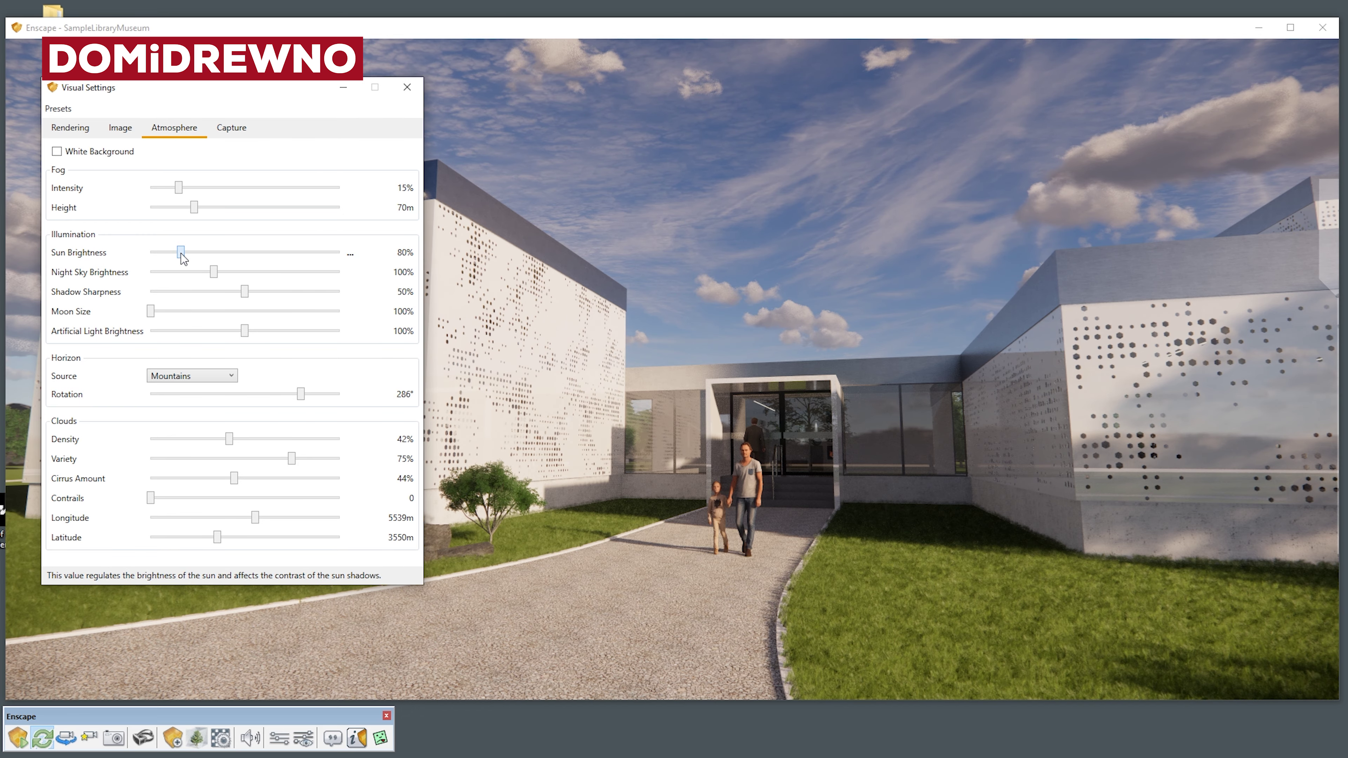
Step: Raise the sun brightness to 128% and the cloud density to 57%
left_click_drag(182, 256, 208, 278)
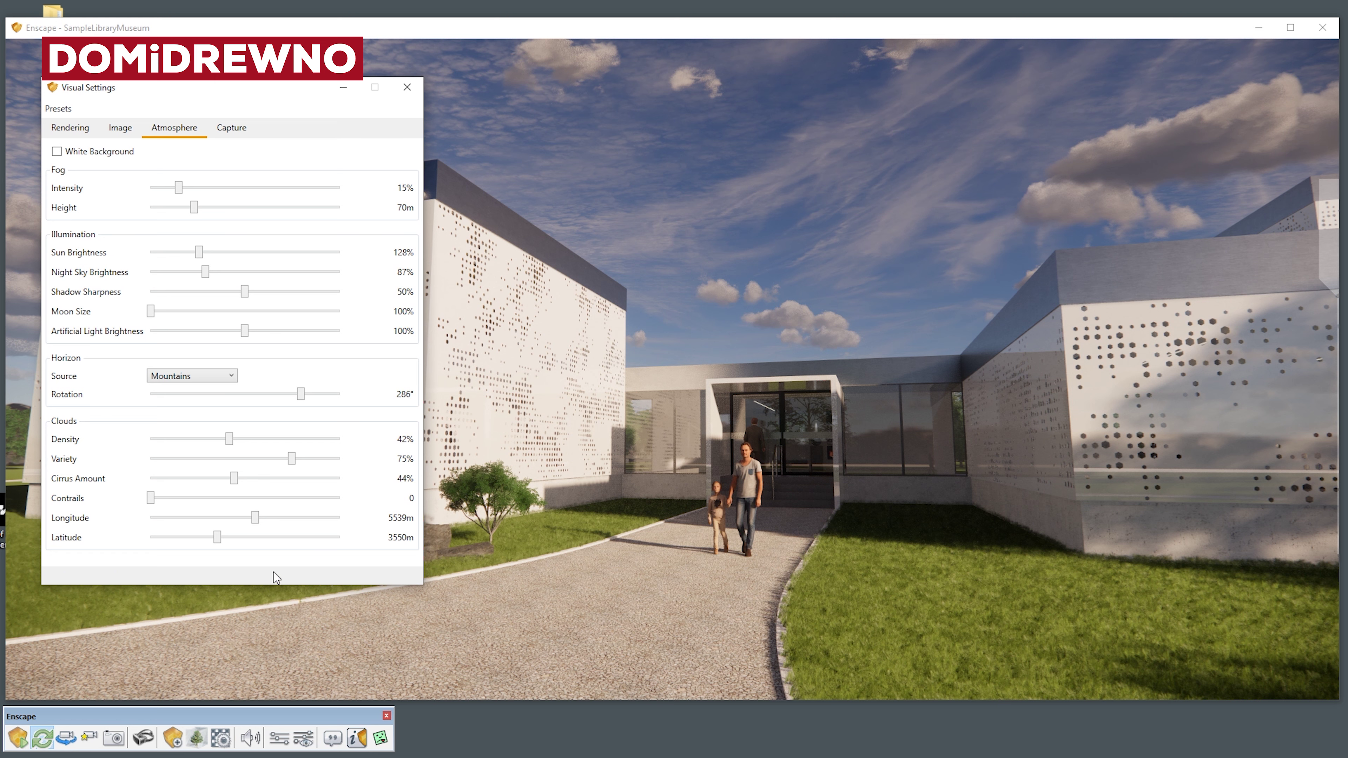
mouse_move(228, 438)
left_mouse_down()
mouse_move(211, 439)
mouse_move(286, 439)
mouse_move(192, 459)
mouse_move(313, 459)
mouse_move(151, 478)
mouse_move(236, 477)
left_mouse_up()
Step: Turn cirrus clouds down to 0%, set contrails to 30, and shift the cloud longitude offset
left_click_drag(151, 498, 333, 498)
left_click_drag(236, 478, 150, 478)
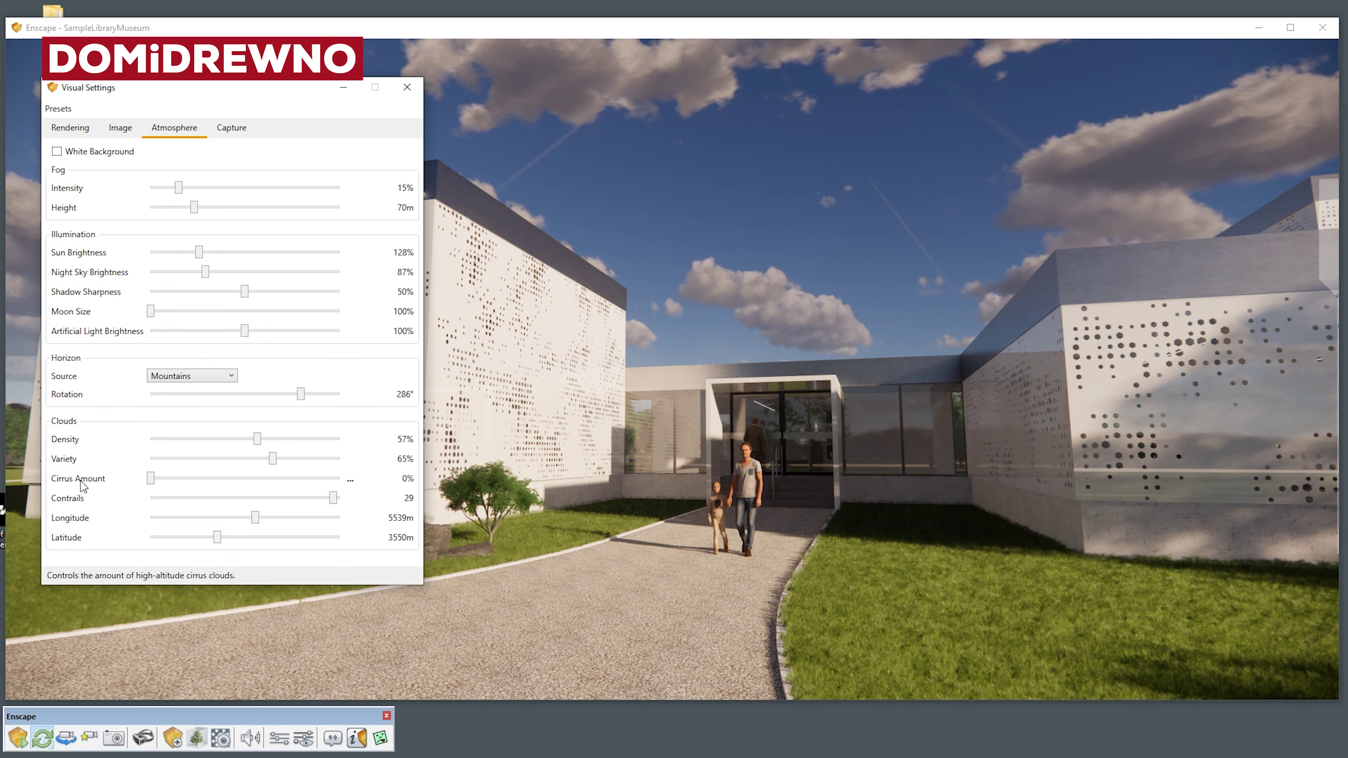
left_click_drag(271, 498, 361, 502)
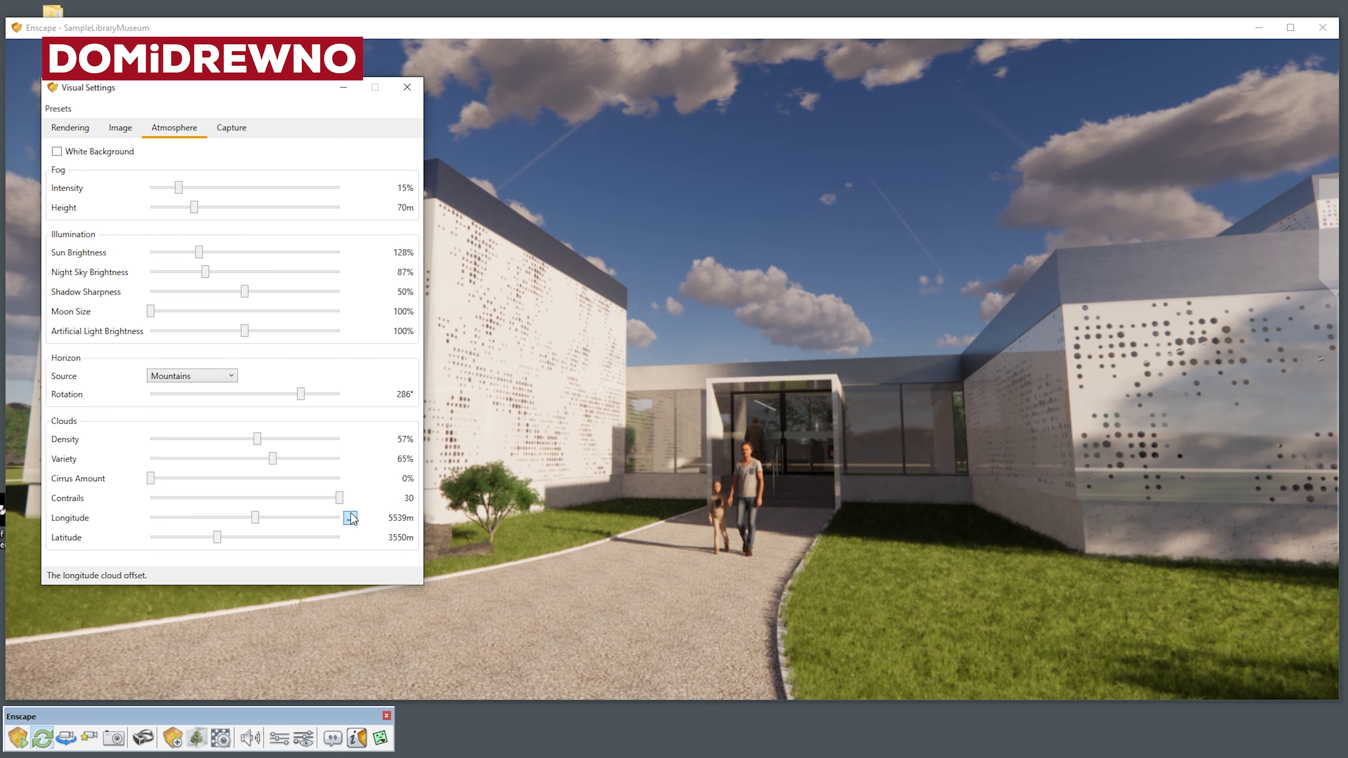
mouse_move(255, 518)
left_mouse_down()
mouse_move(199, 538)
mouse_move(228, 537)
left_mouse_up()
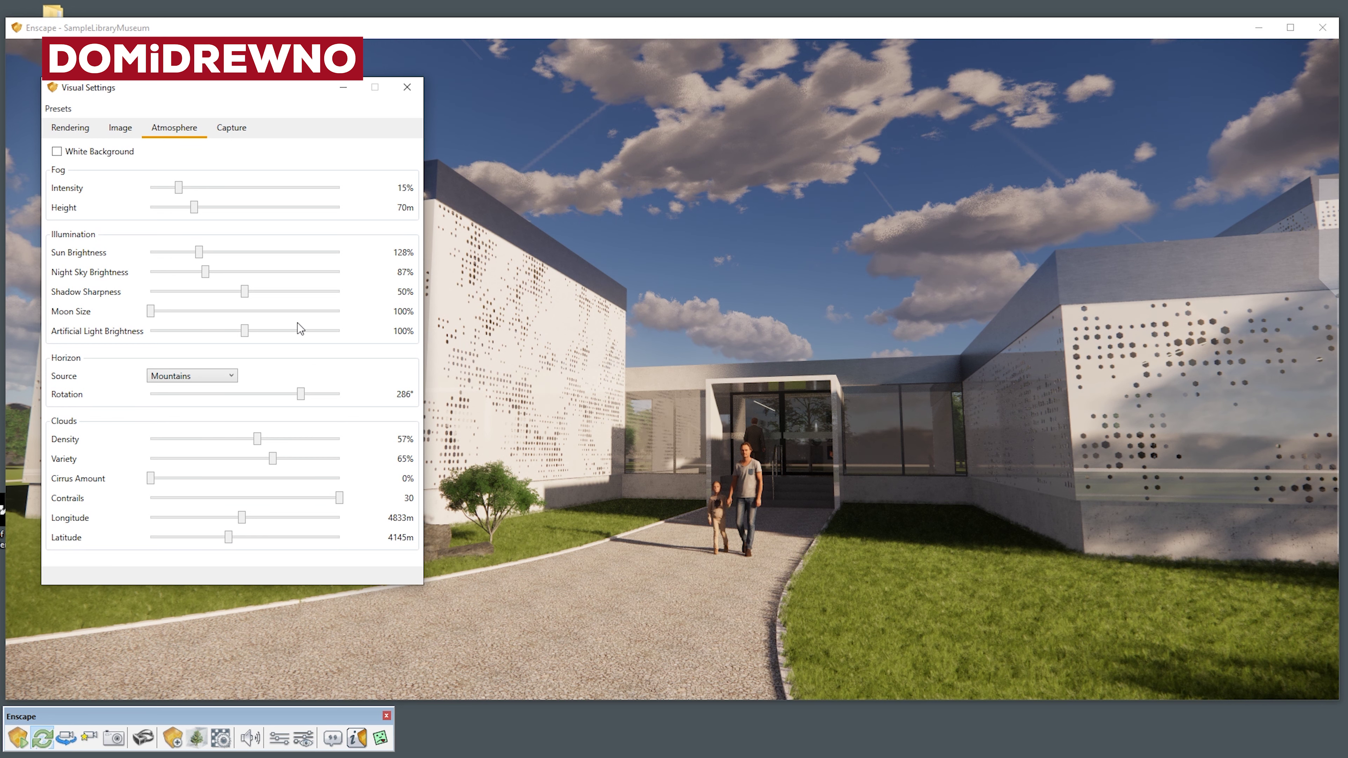
Step: Set moon size to 455% and artificial light to 123%, then close settings over the gallery
mouse_move(245, 330)
left_mouse_down()
mouse_move(258, 331)
mouse_move(210, 349)
mouse_move(385, 355)
mouse_move(256, 346)
mouse_move(357, 344)
left_mouse_up()
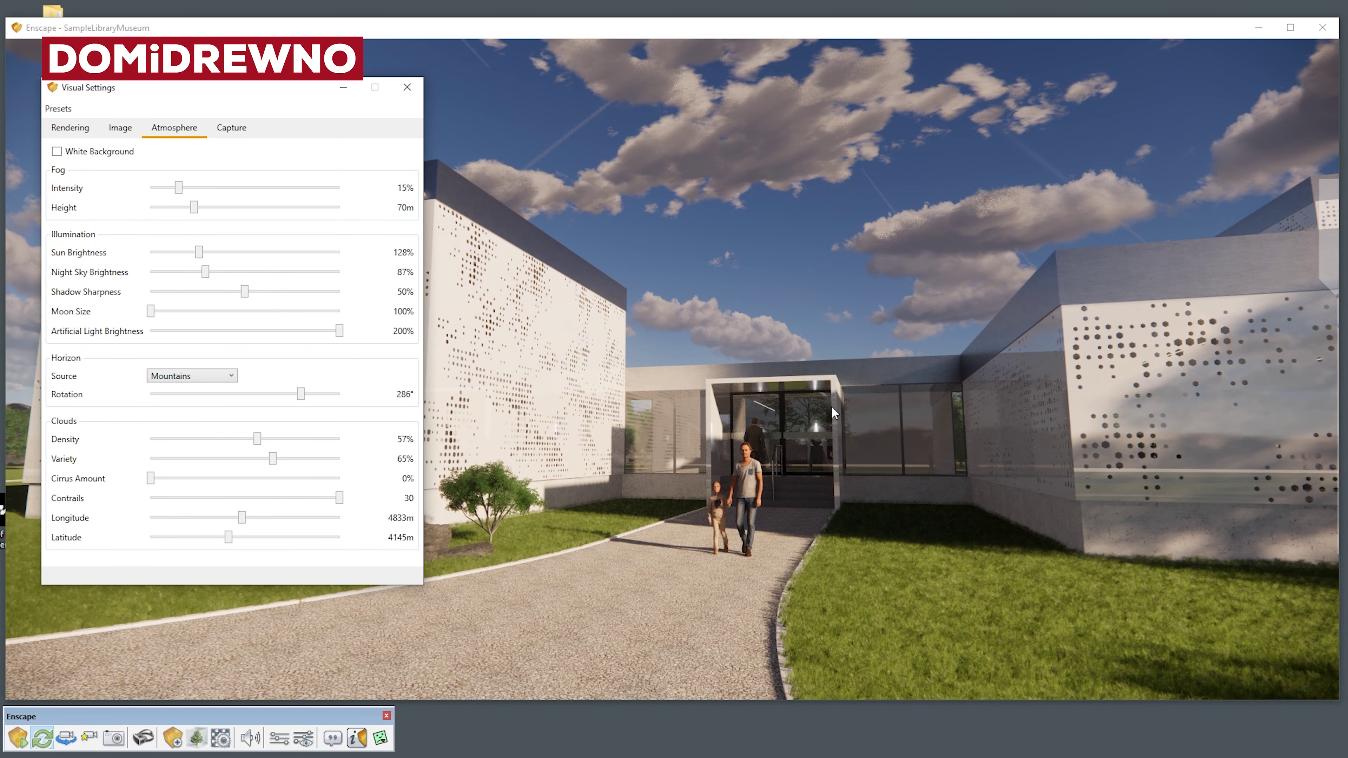
mouse_move(326, 333)
left_mouse_down()
mouse_move(213, 346)
mouse_move(371, 358)
mouse_move(338, 365)
mouse_move(312, 350)
left_mouse_up()
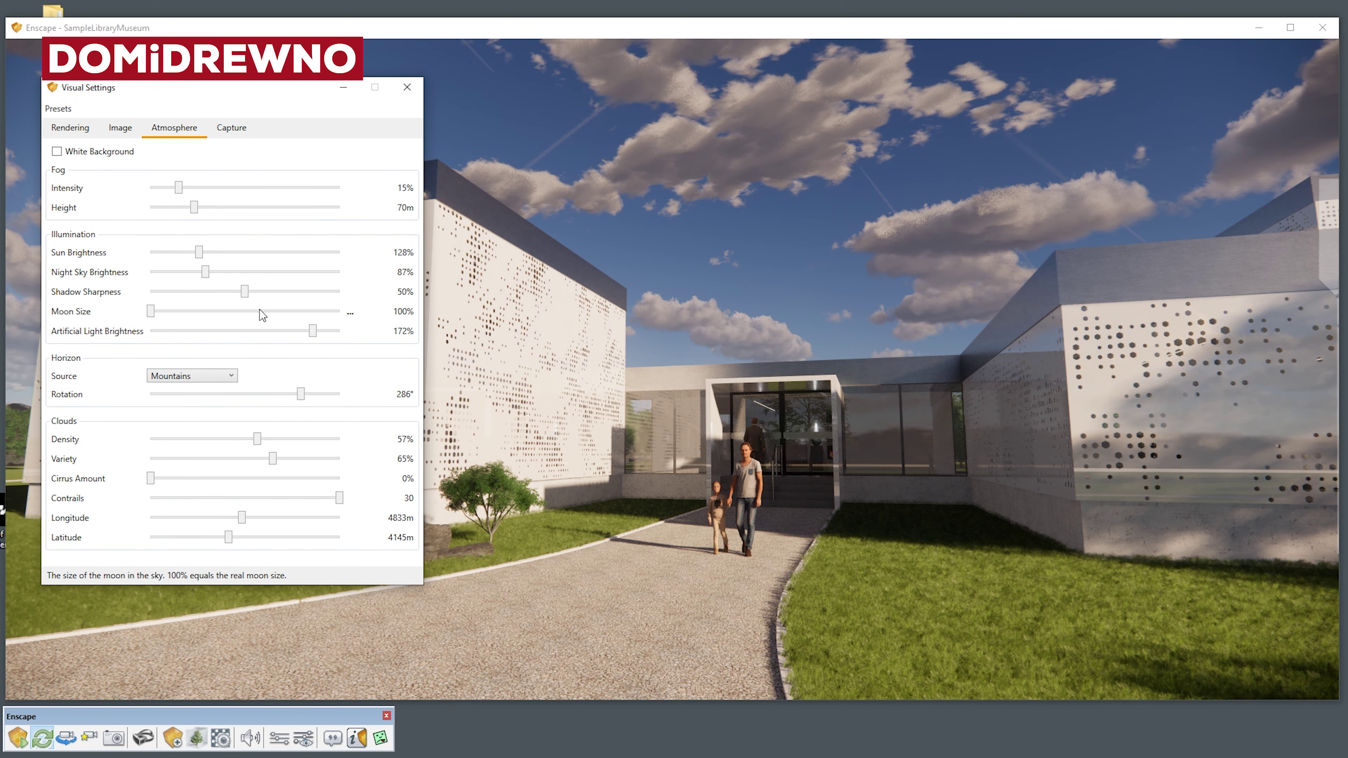
mouse_move(154, 315)
left_mouse_down()
mouse_move(339, 313)
mouse_move(225, 313)
left_mouse_up()
left_click(795, 423)
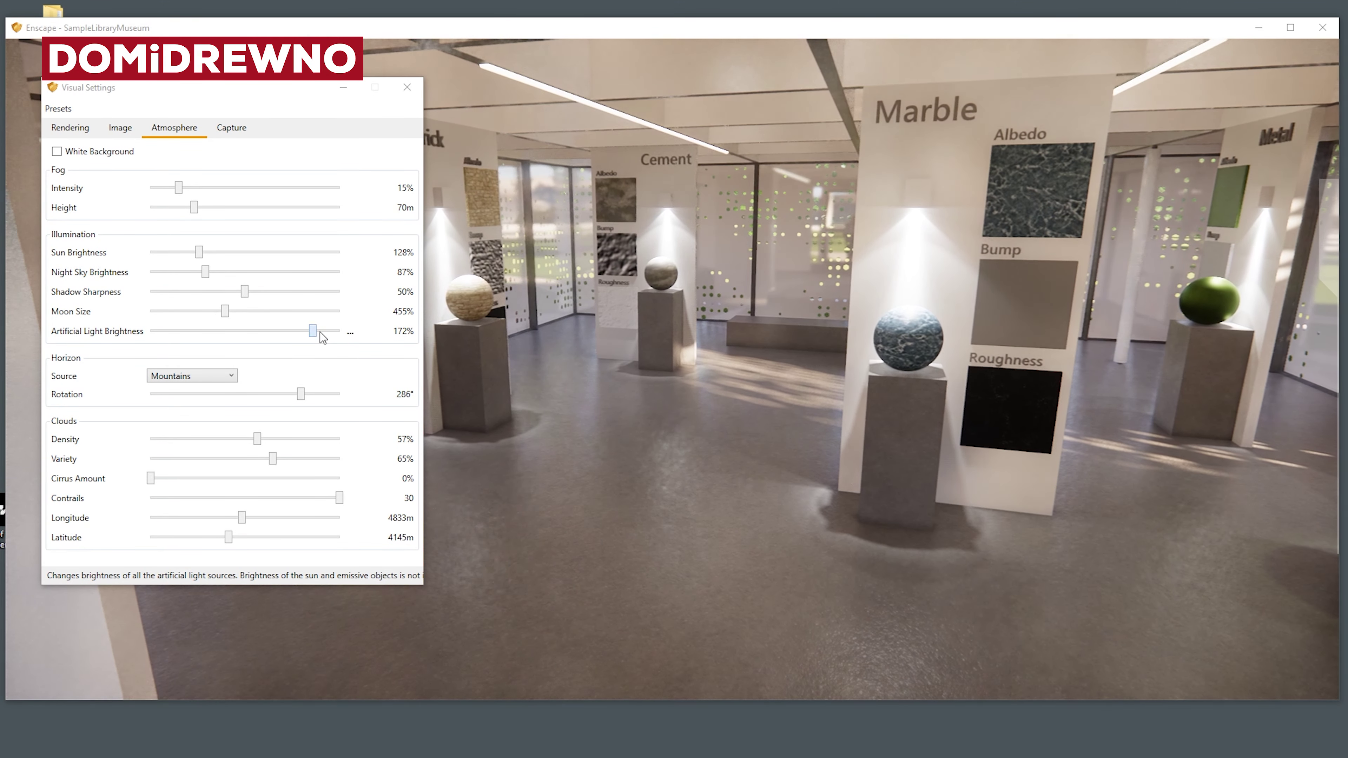
mouse_move(313, 330)
left_mouse_down()
mouse_move(227, 330)
mouse_move(267, 346)
left_mouse_up()
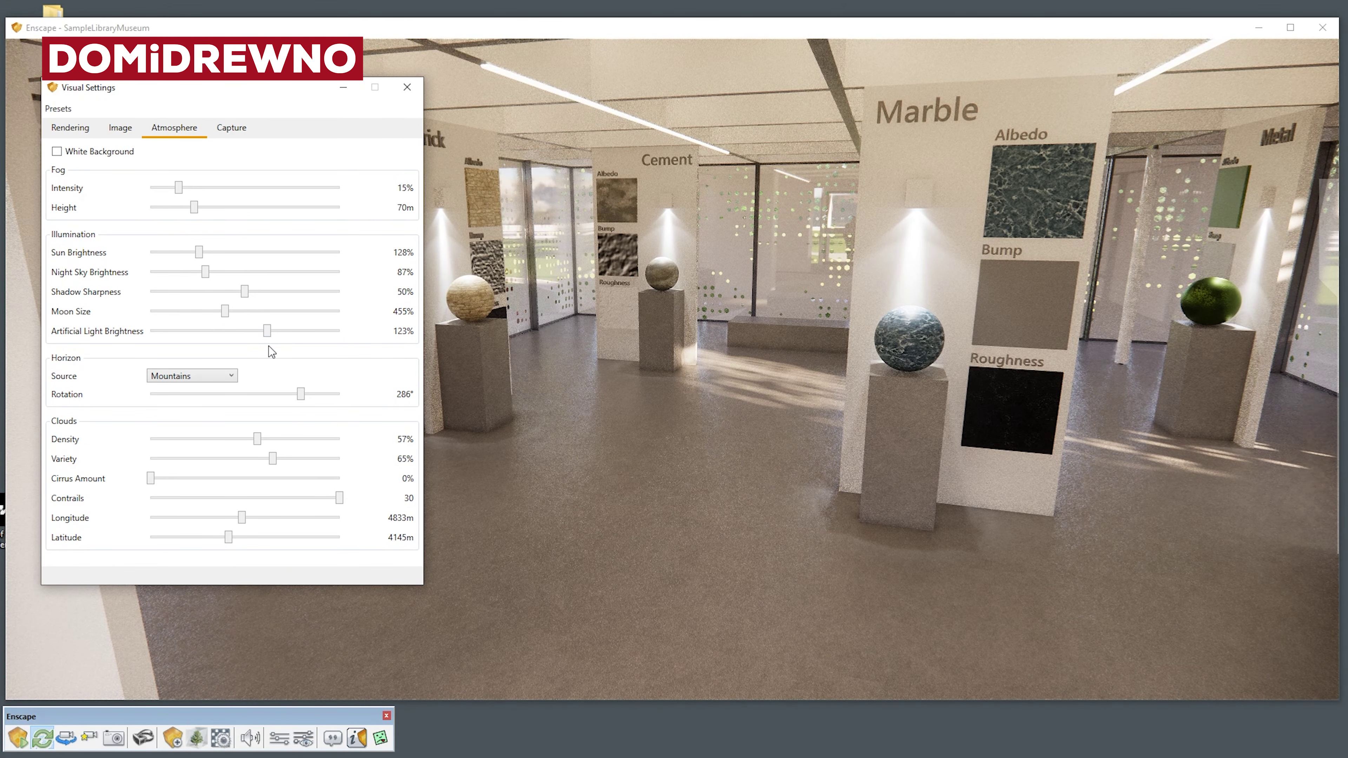
left_click_drag(673, 434, 837, 169)
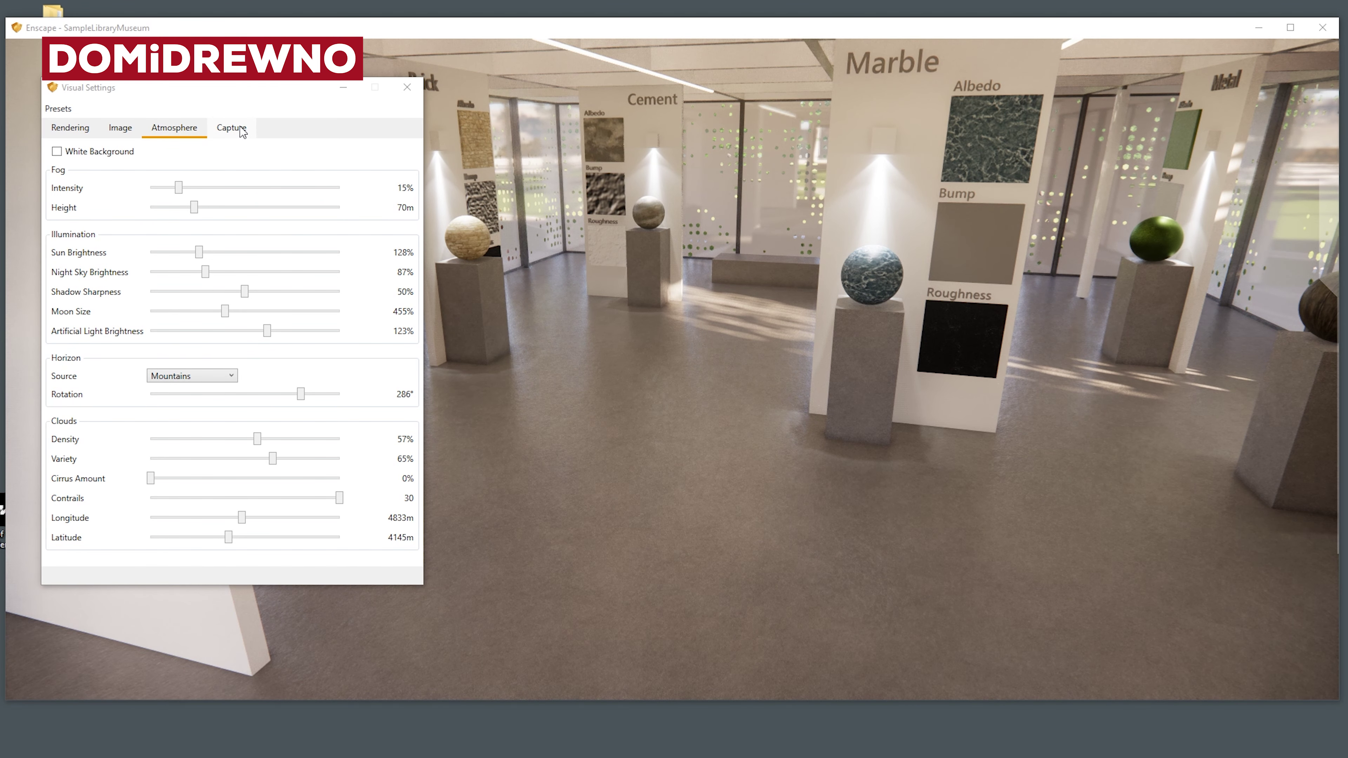
left_click(406, 88)
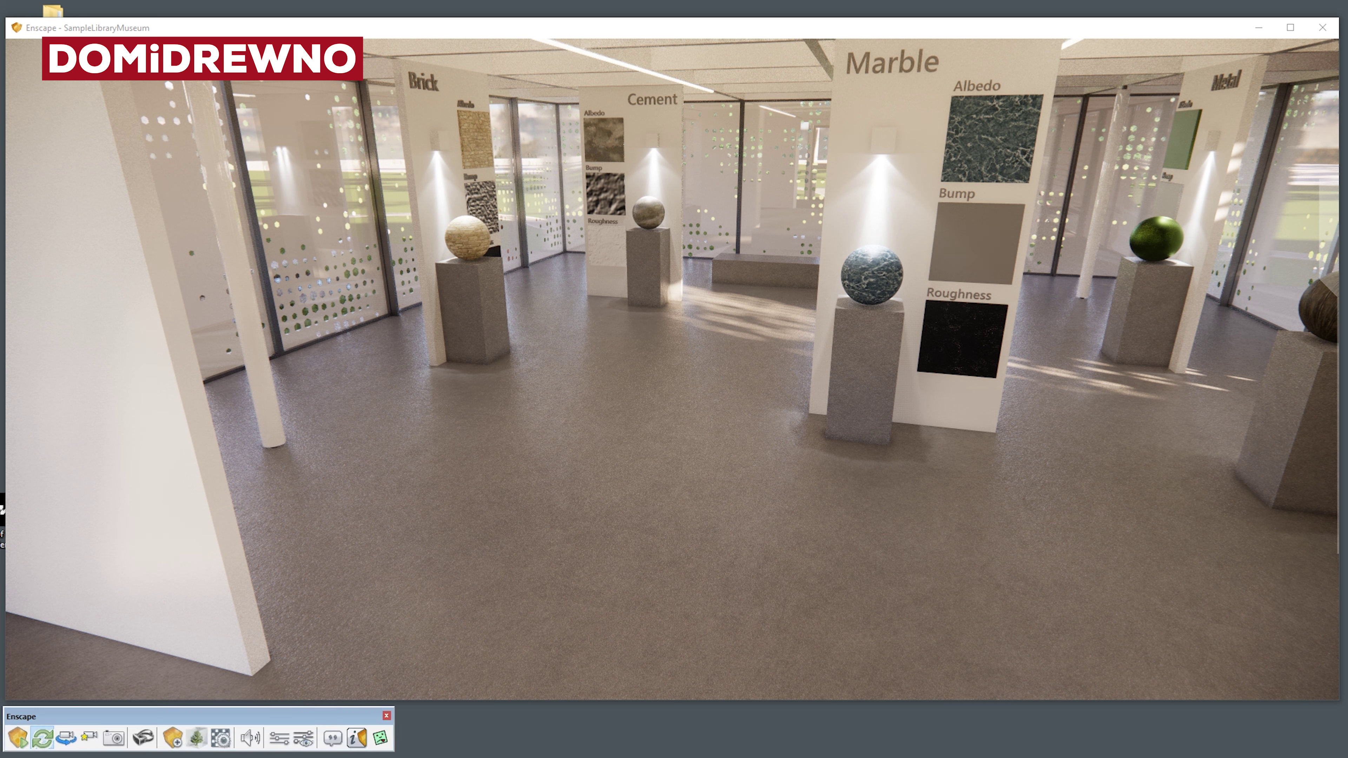
Step: Open Enscape's Asset Library and arrange it beside the enlarged SketchUp window
left_click(563, 1)
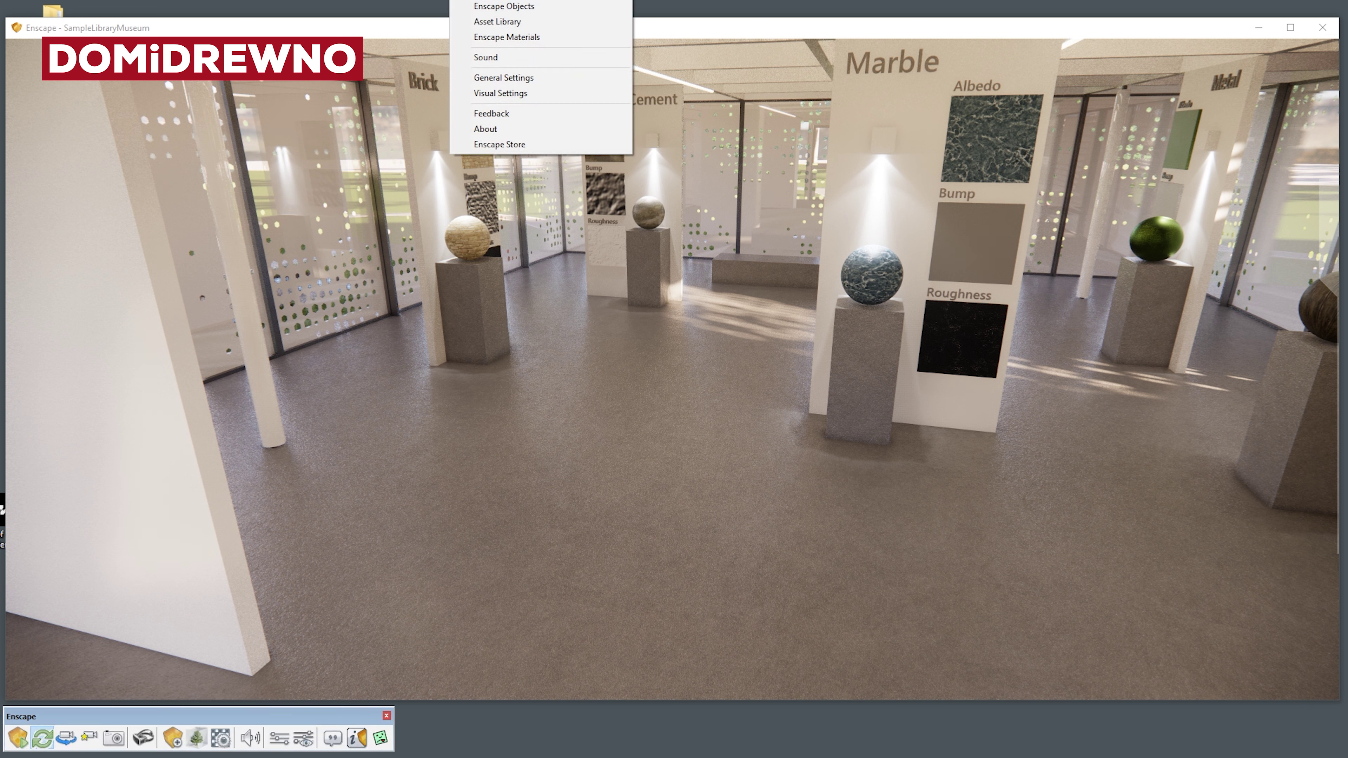
left_click(563, 22)
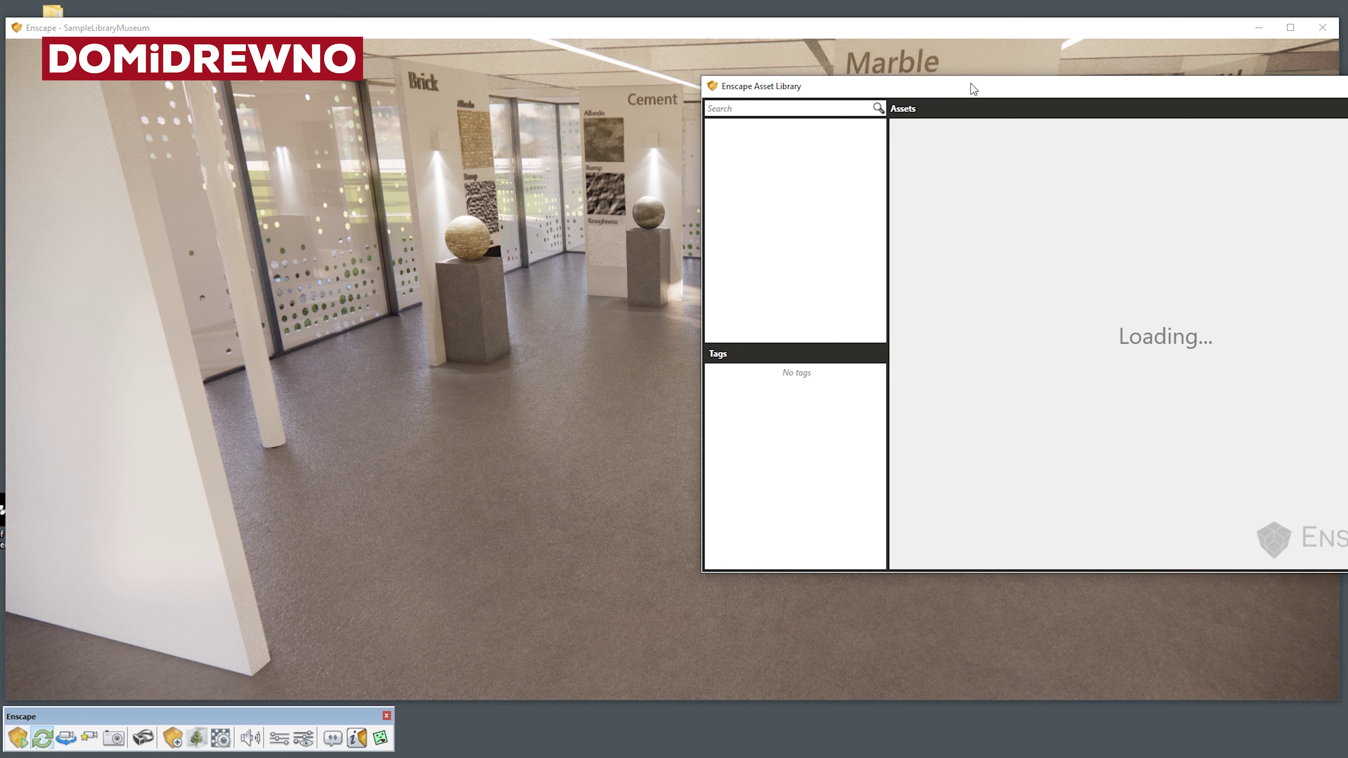
left_click_drag(954, 96, 302, 185)
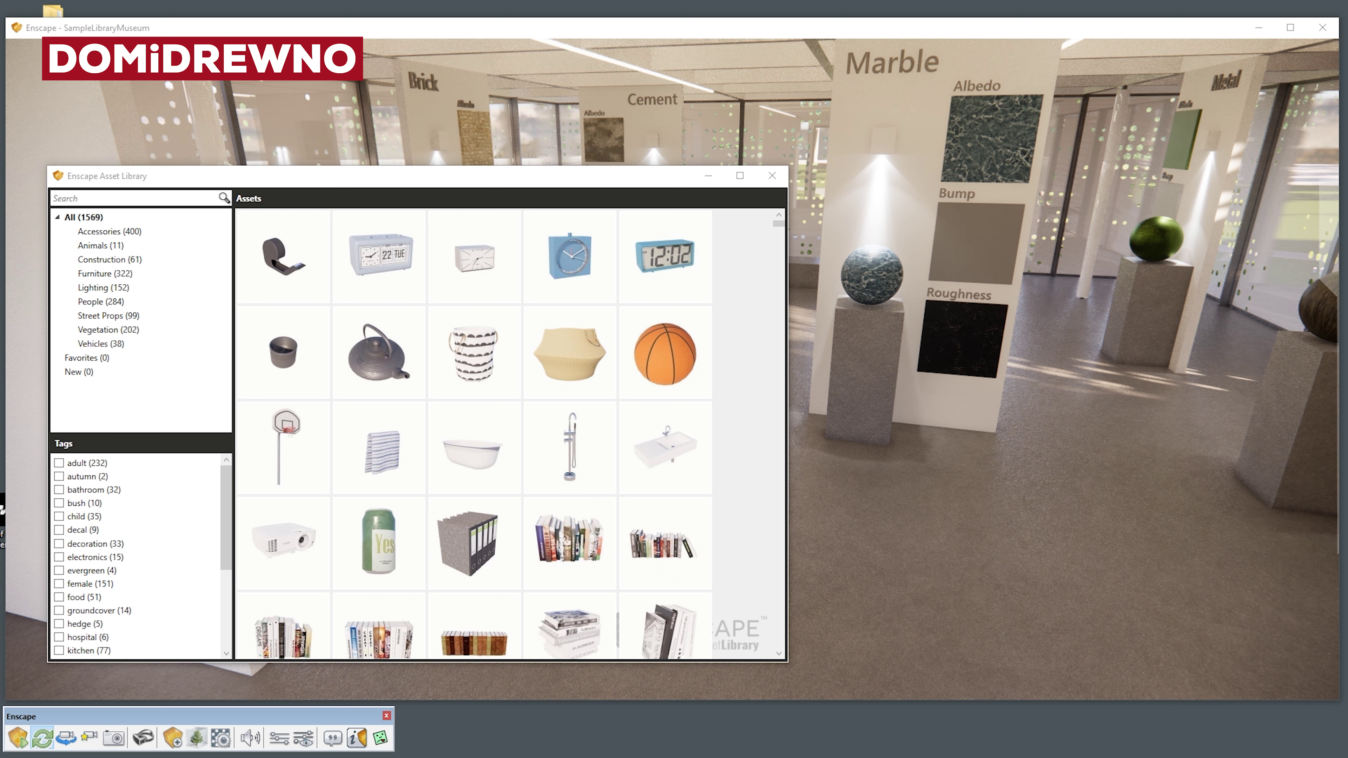
key("alt+Tab")
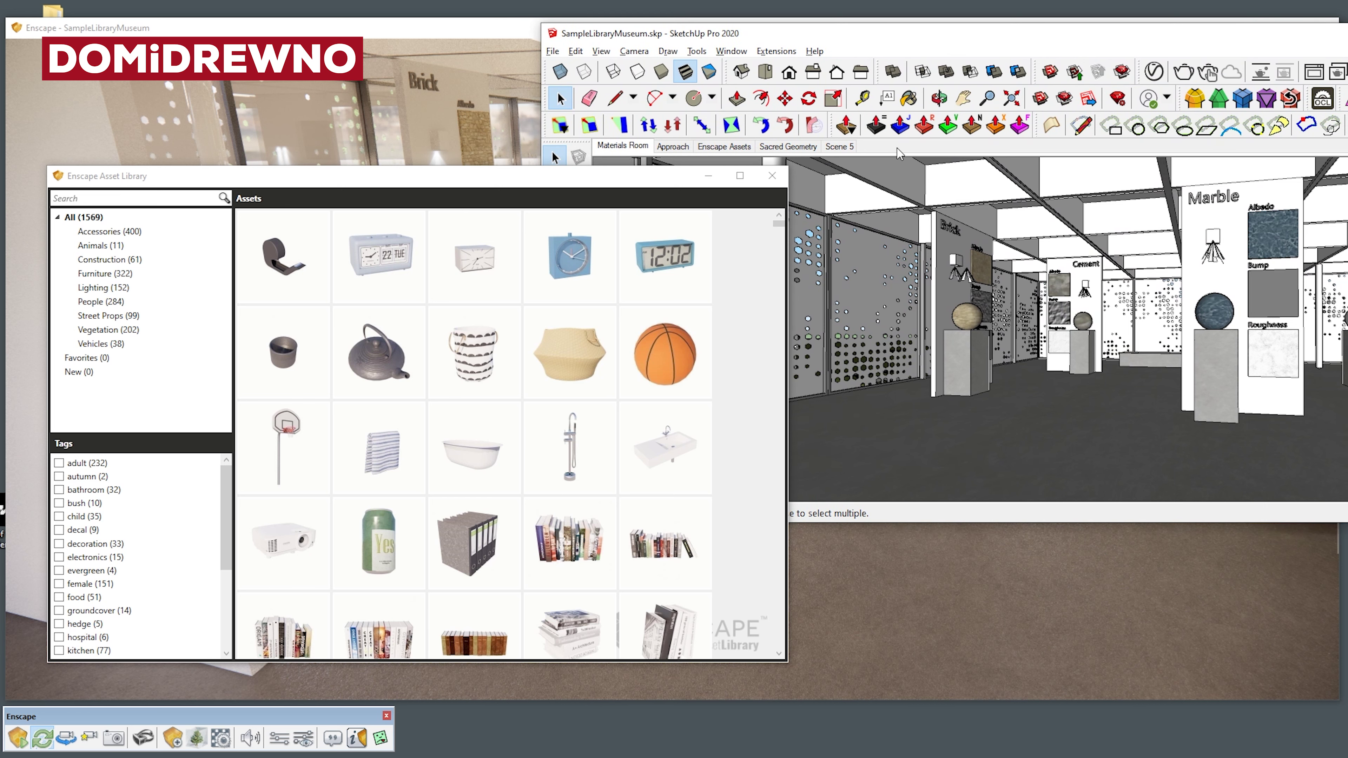
left_click_drag(483, 180, 467, 58)
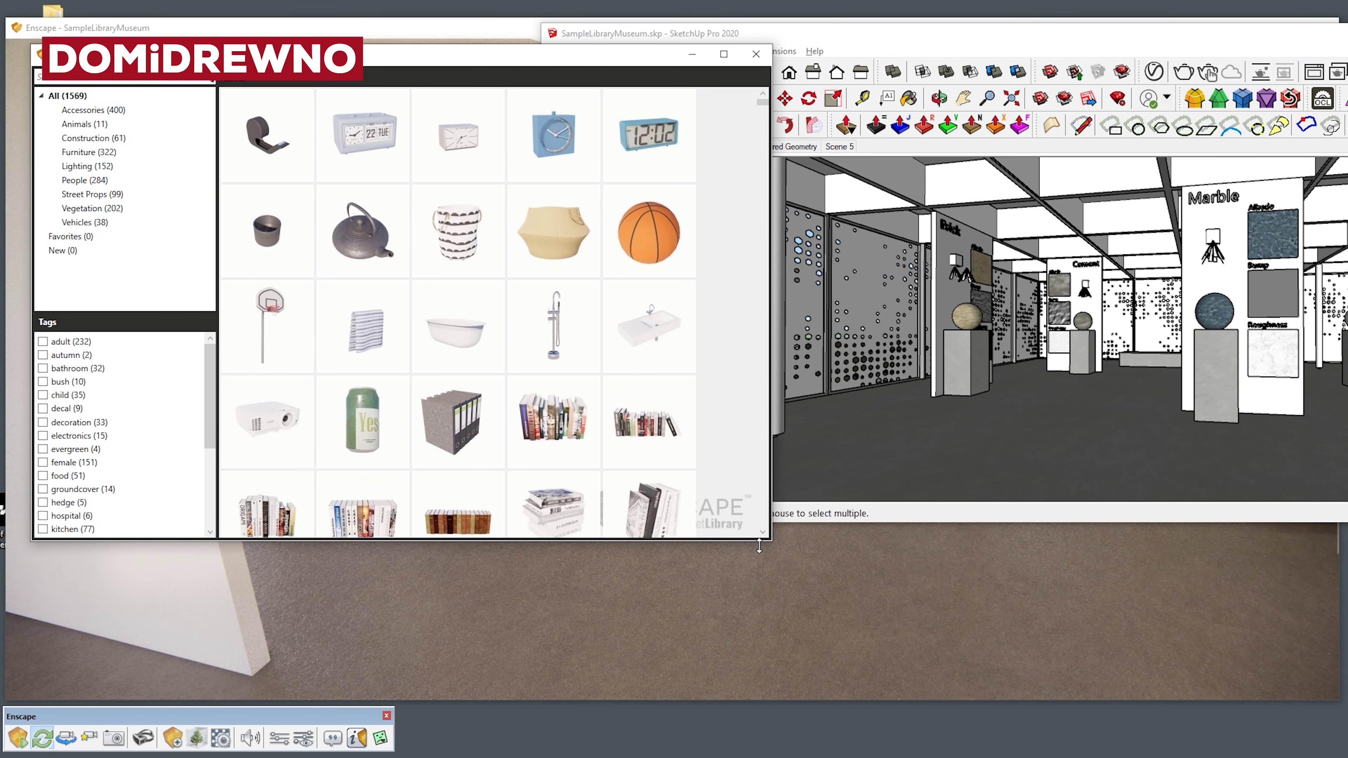
left_click_drag(769, 544, 592, 682)
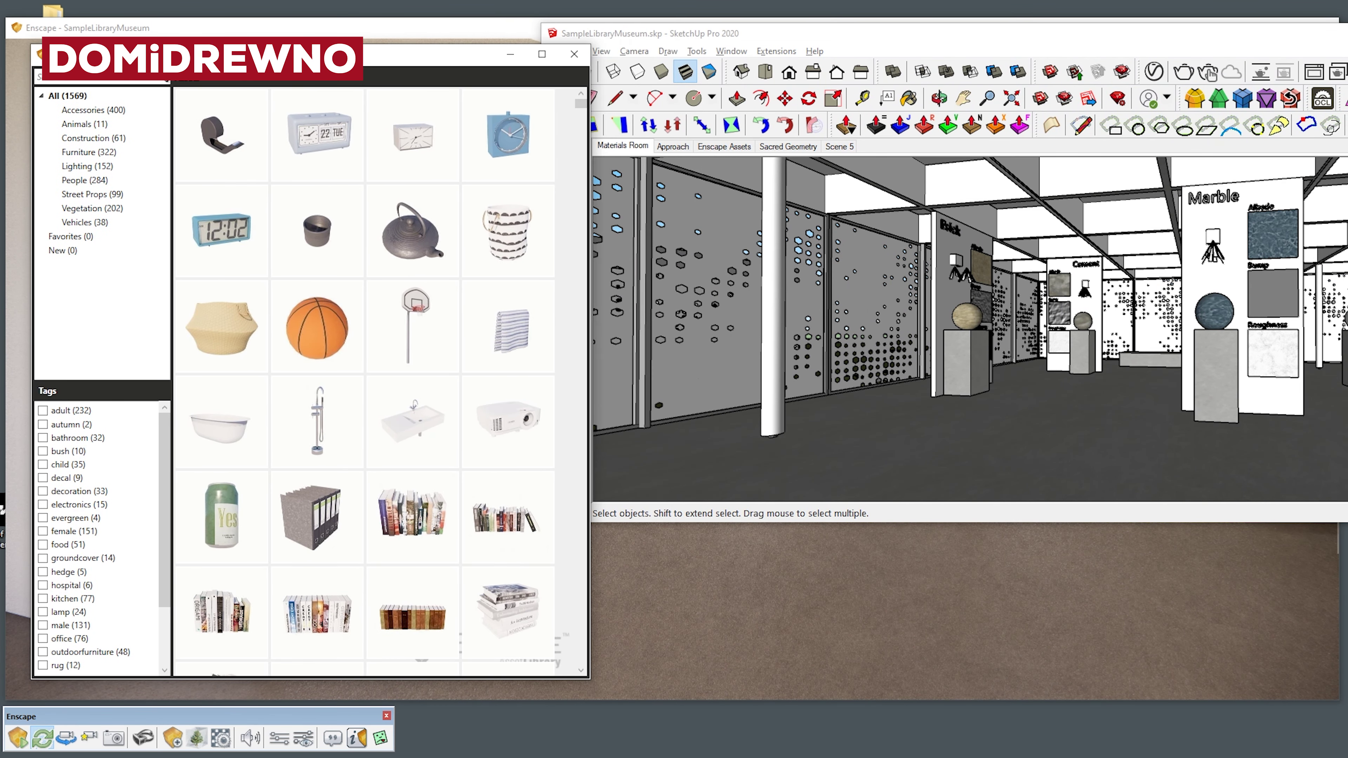
left_click_drag(1342, 523, 1323, 688)
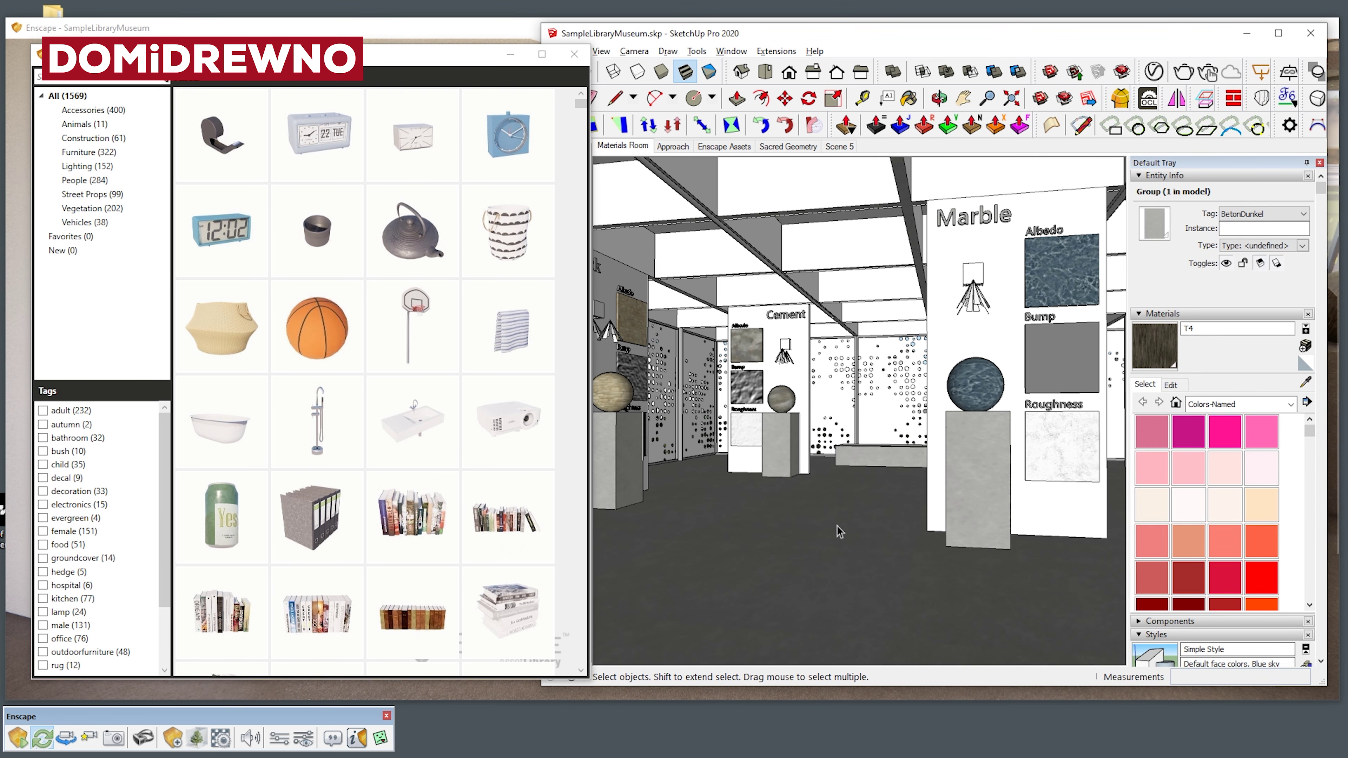
Step: Filter the assets by the adult tag and pick a sitting woman to place
left_click(858, 529)
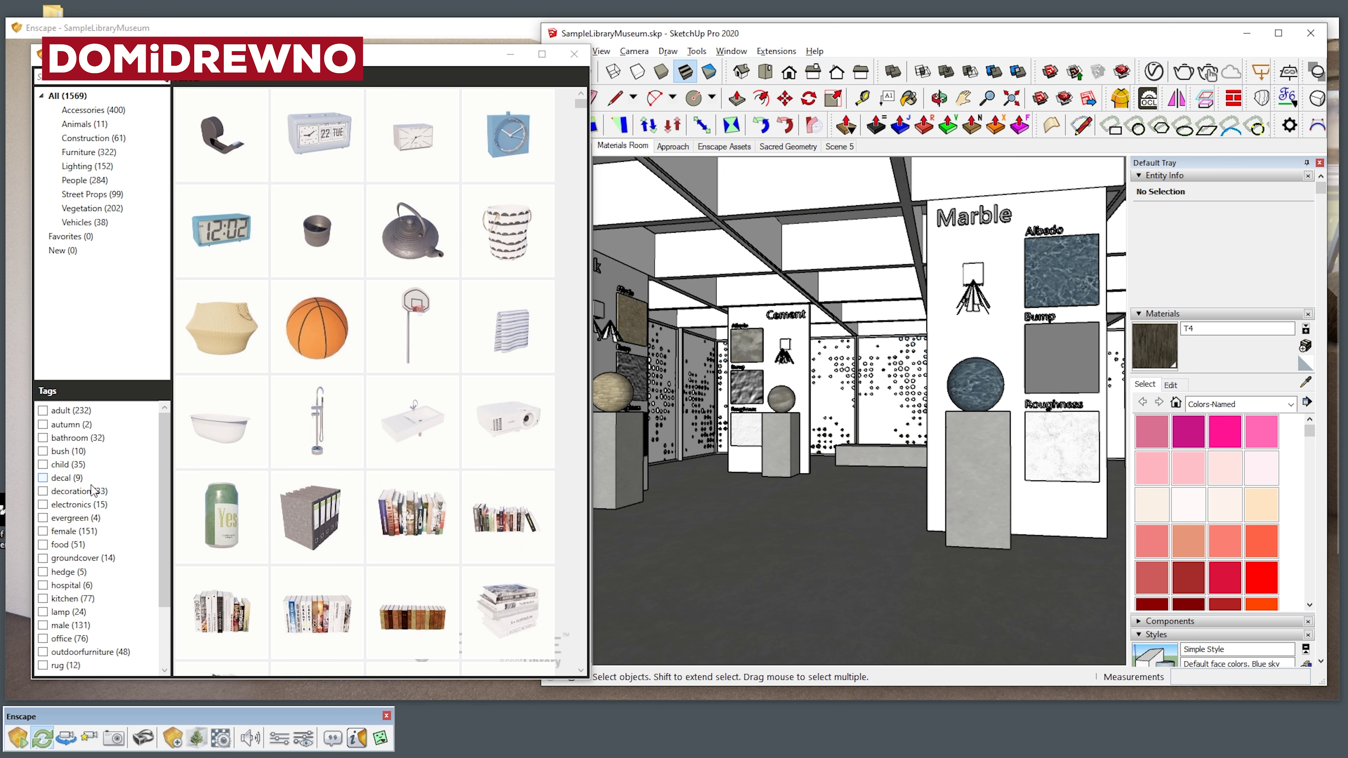
left_click(68, 412)
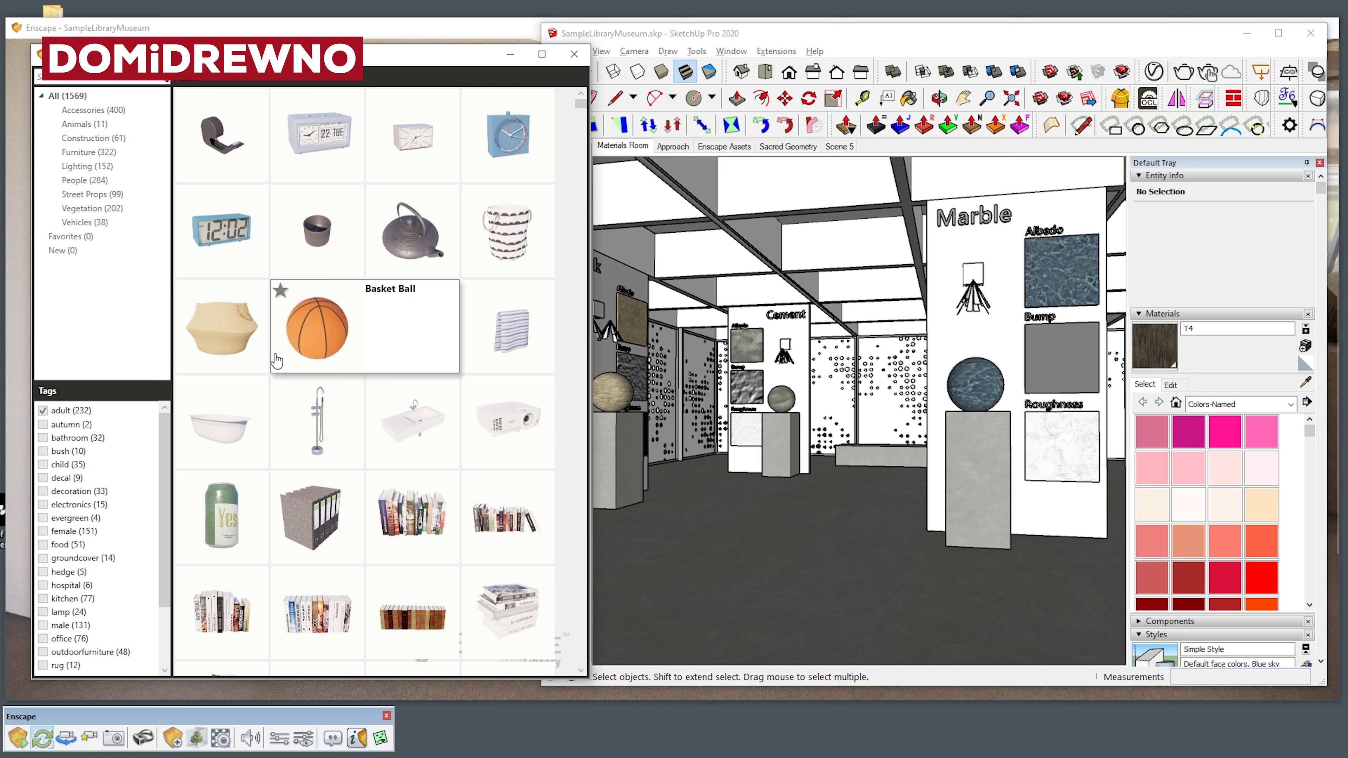
scroll(385, 496, "down", 5)
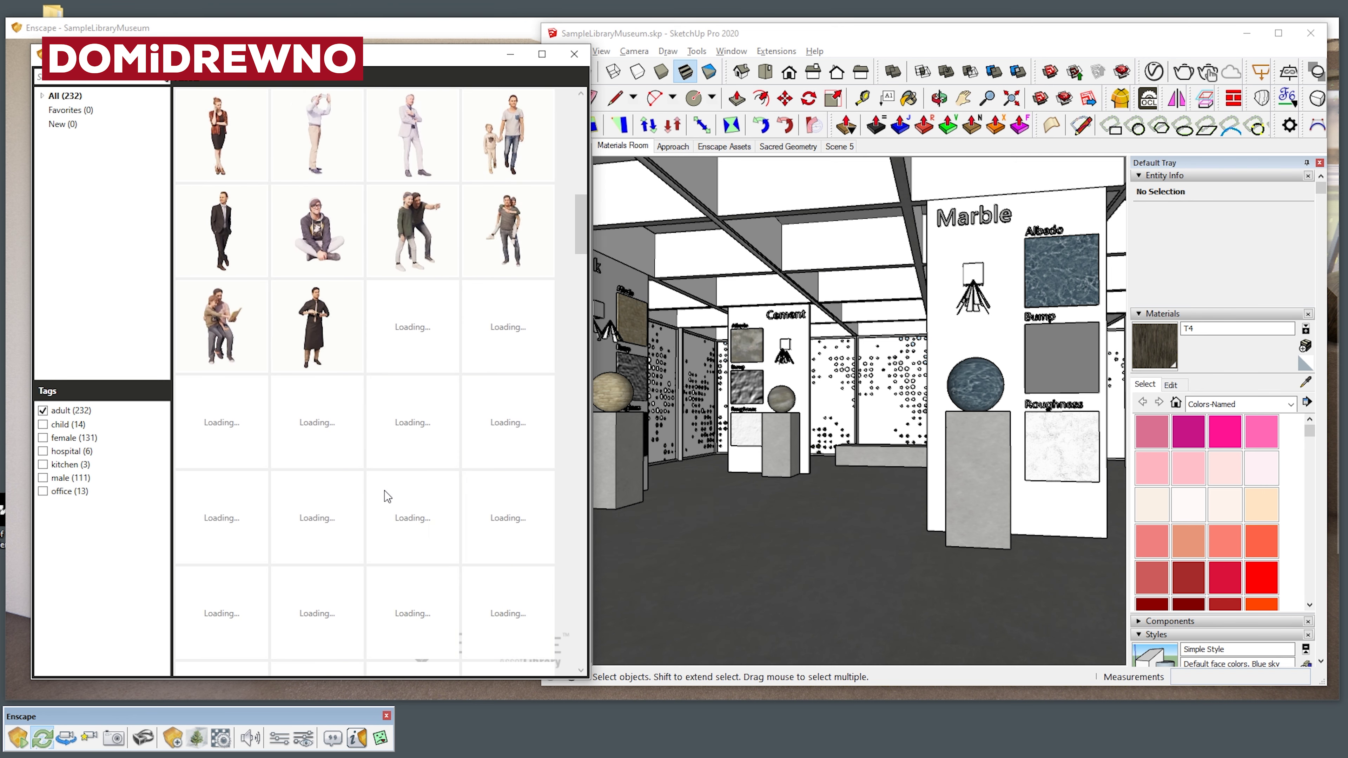
left_click(385, 491)
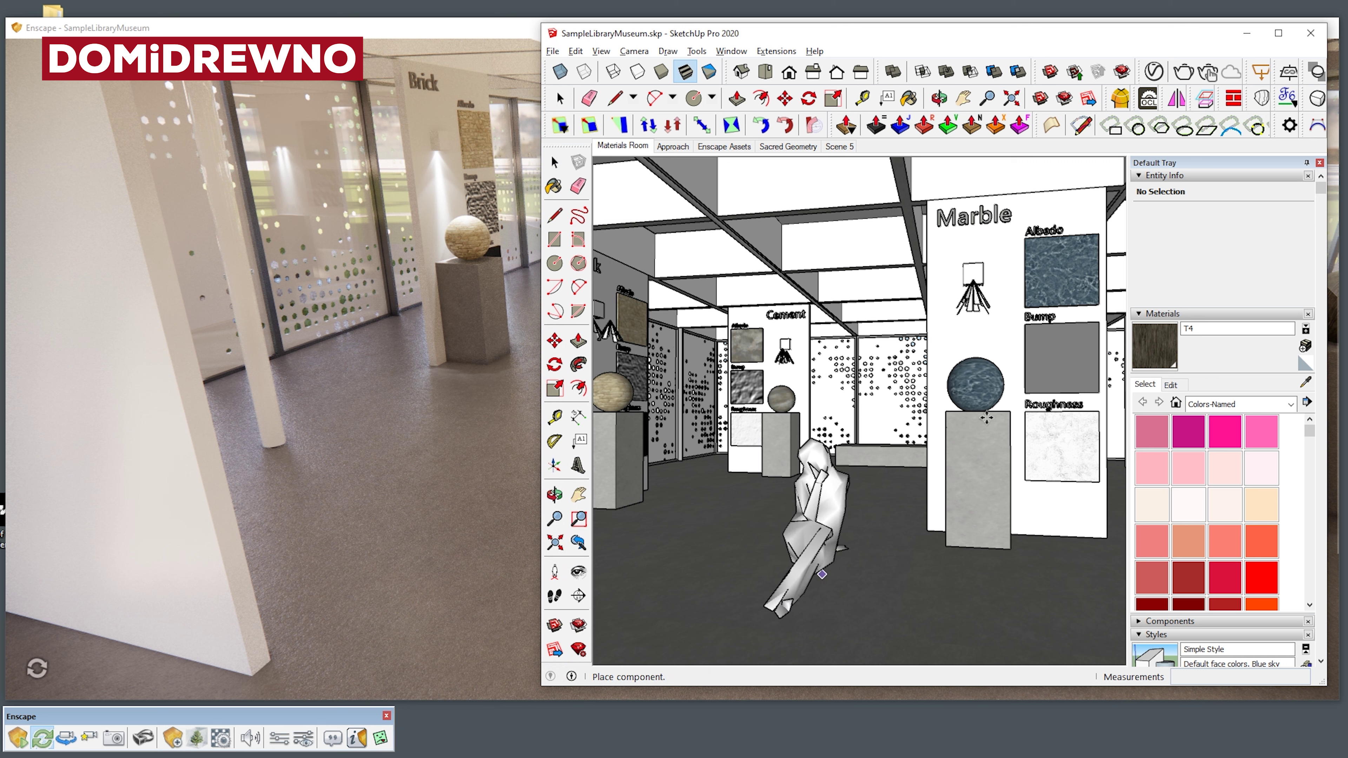
left_click_drag(832, 36, 1347, 40)
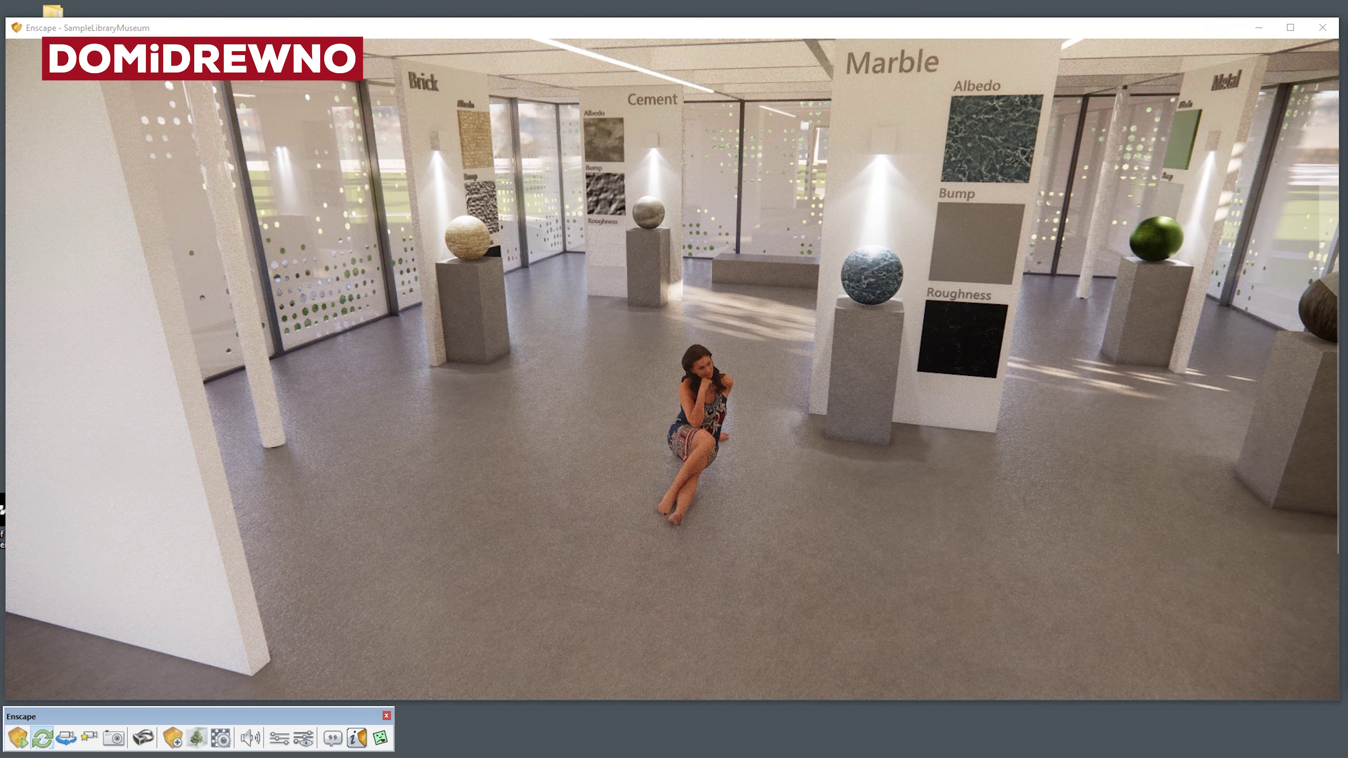
left_click(782, 29)
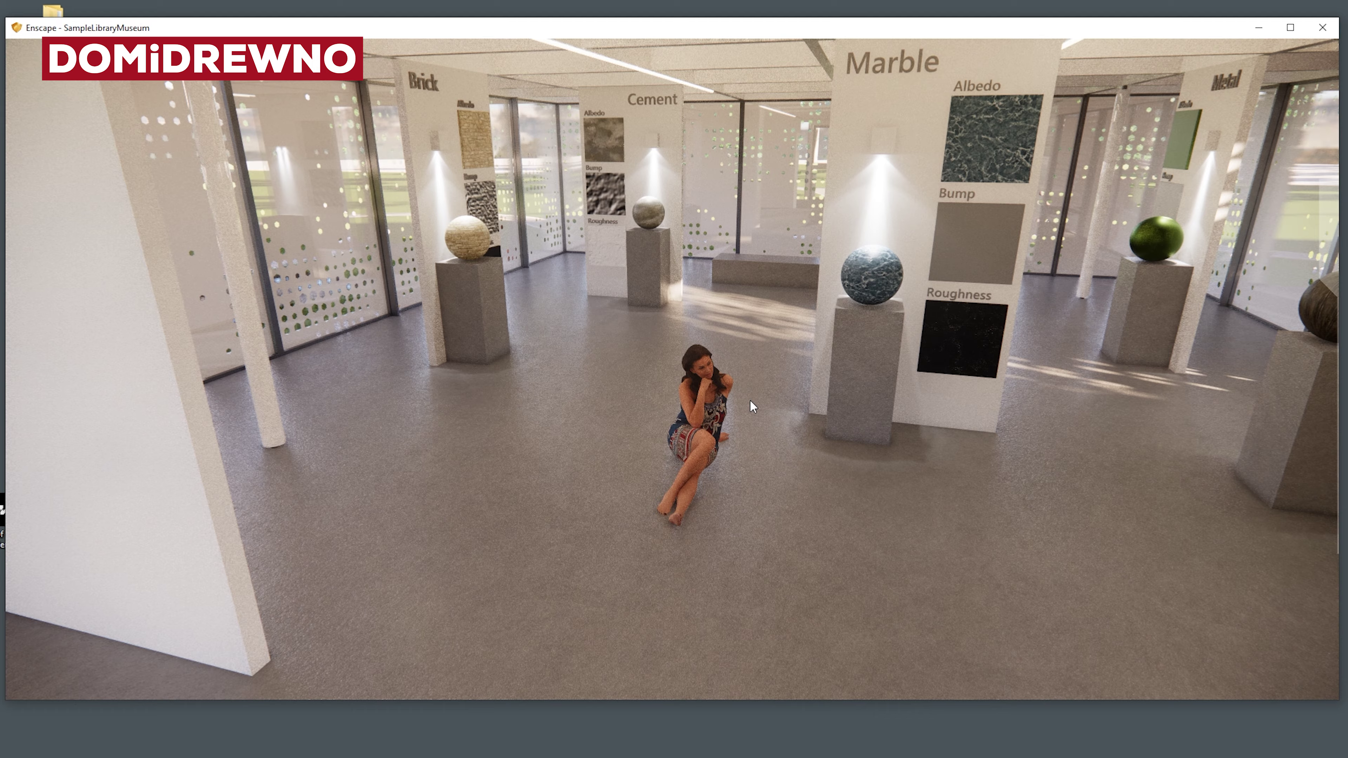
key("w")
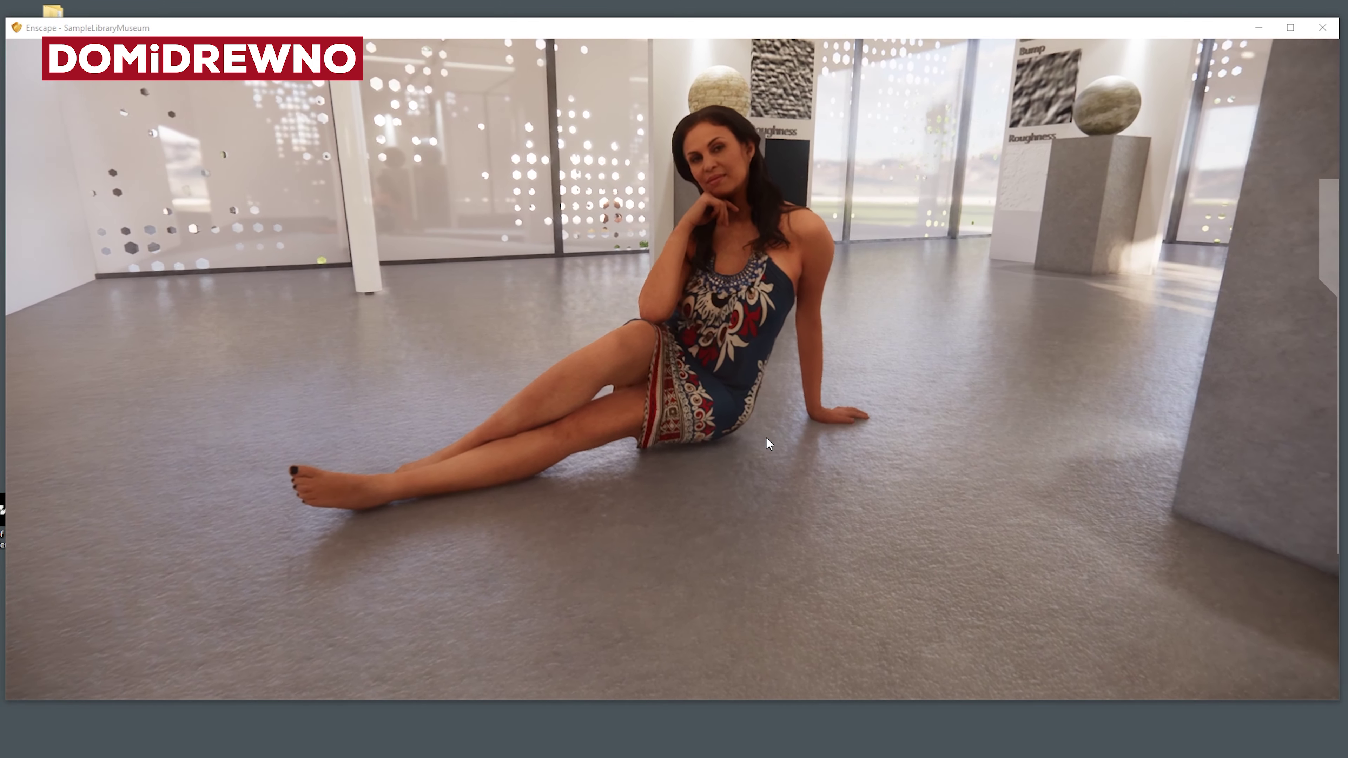
key("s")
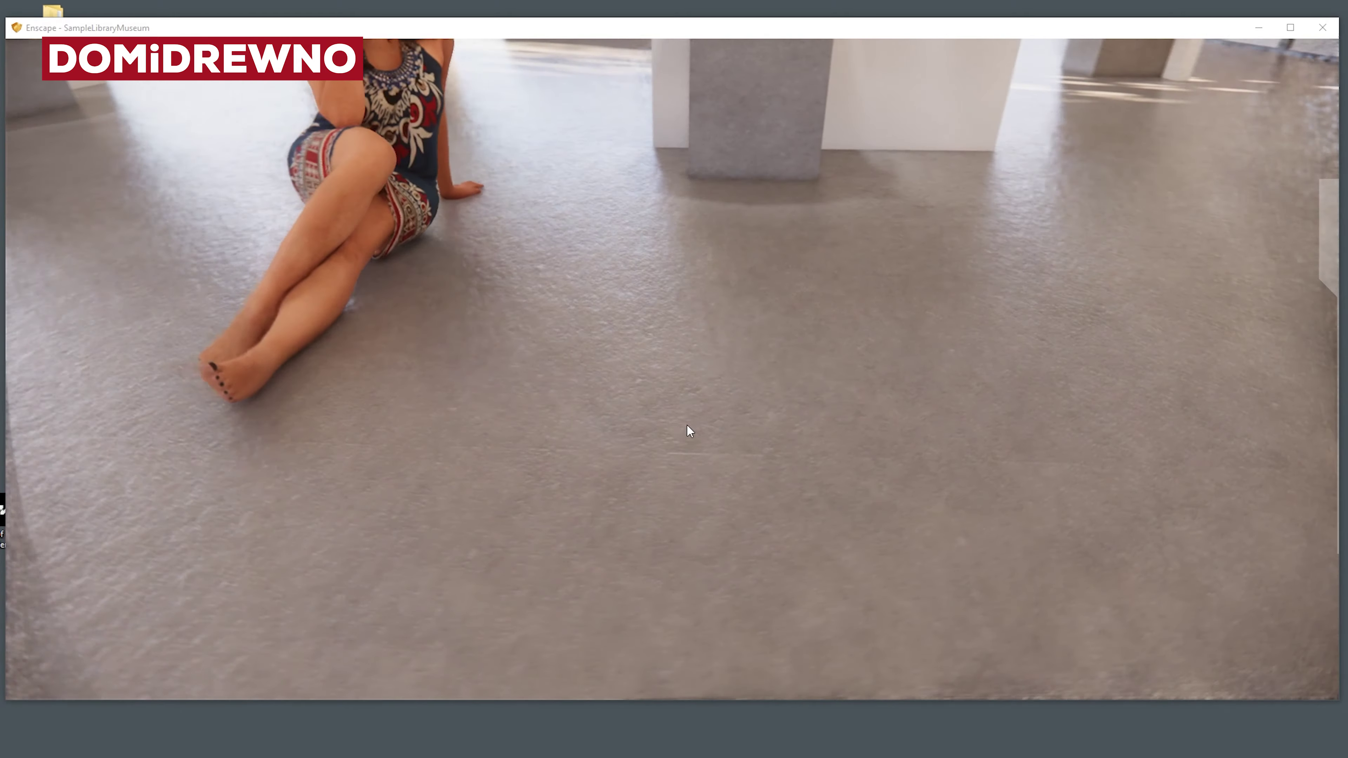
right_click_drag(686, 423, 641, 404)
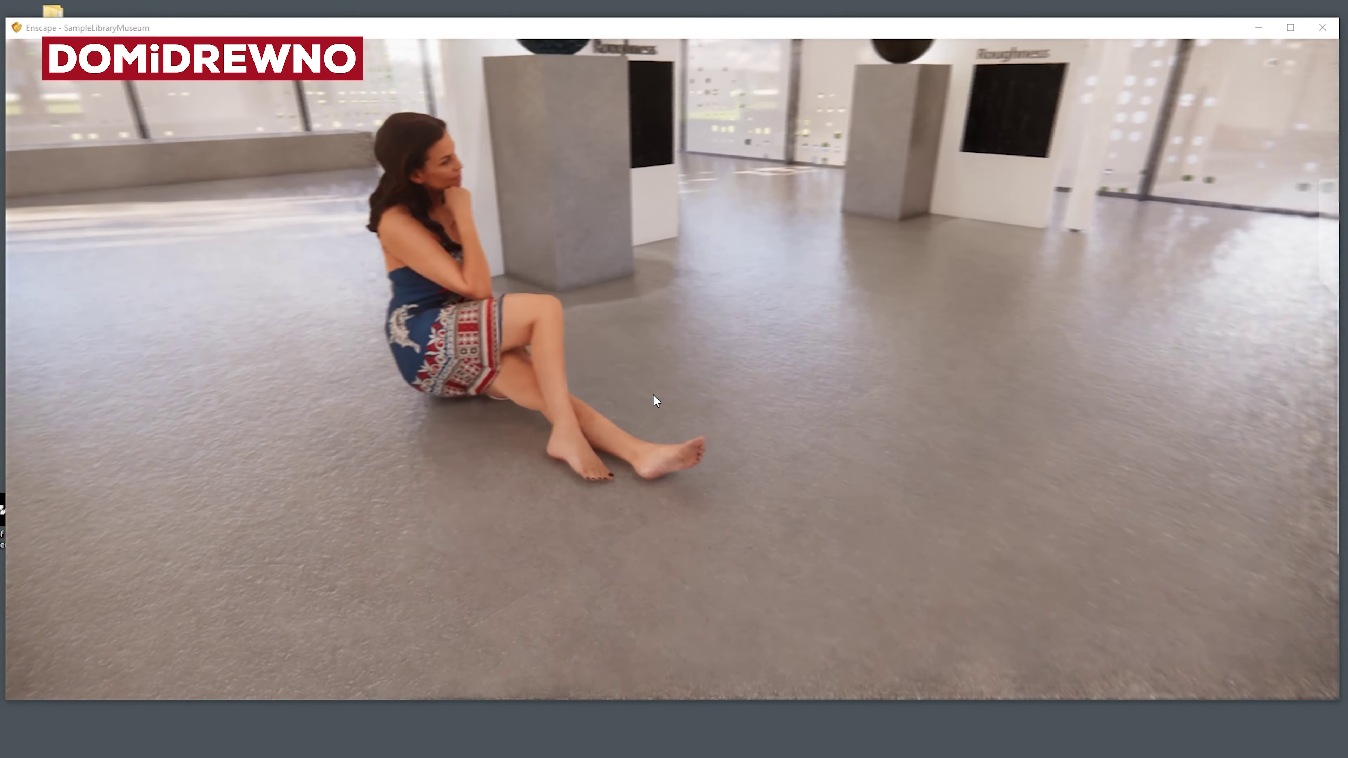
key("a")
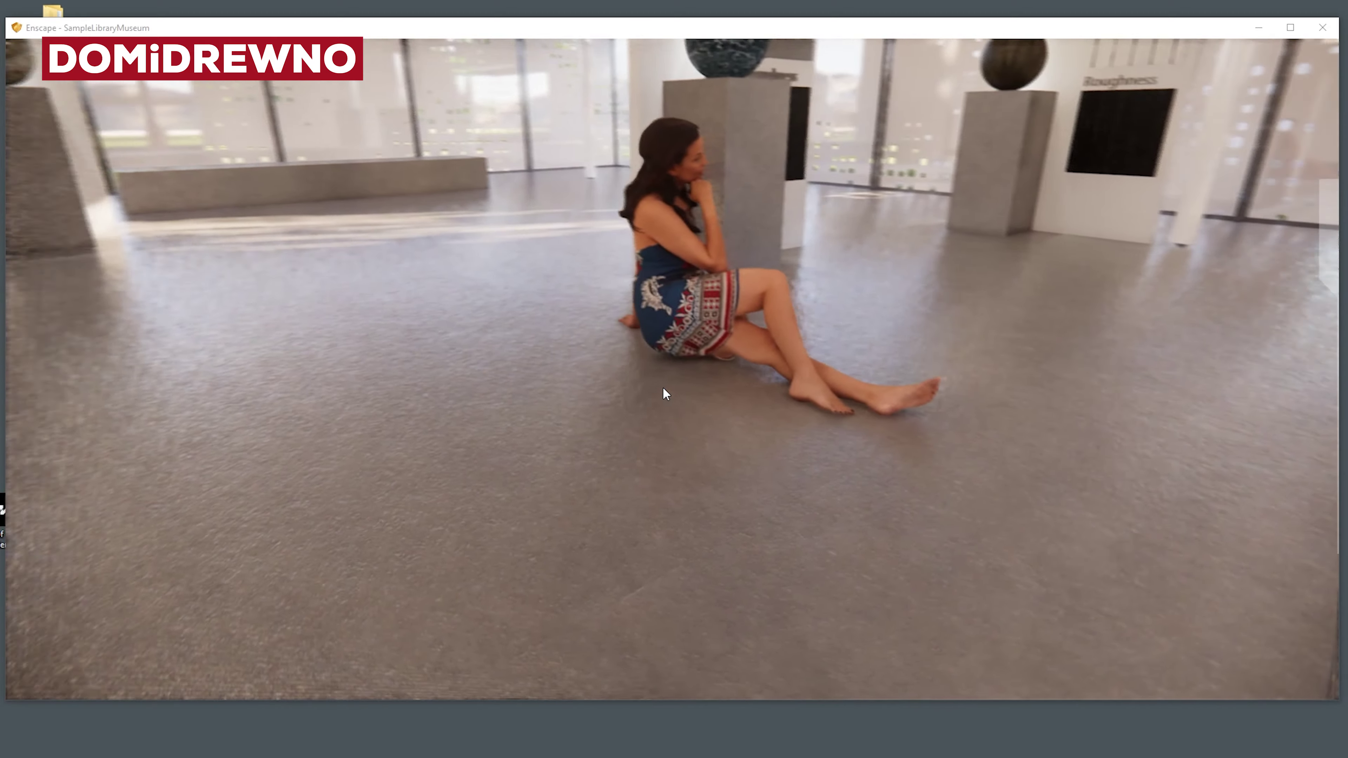
mouse_move(665, 393)
right_mouse_down()
mouse_move(735, 342)
mouse_move(789, 202)
right_mouse_up()
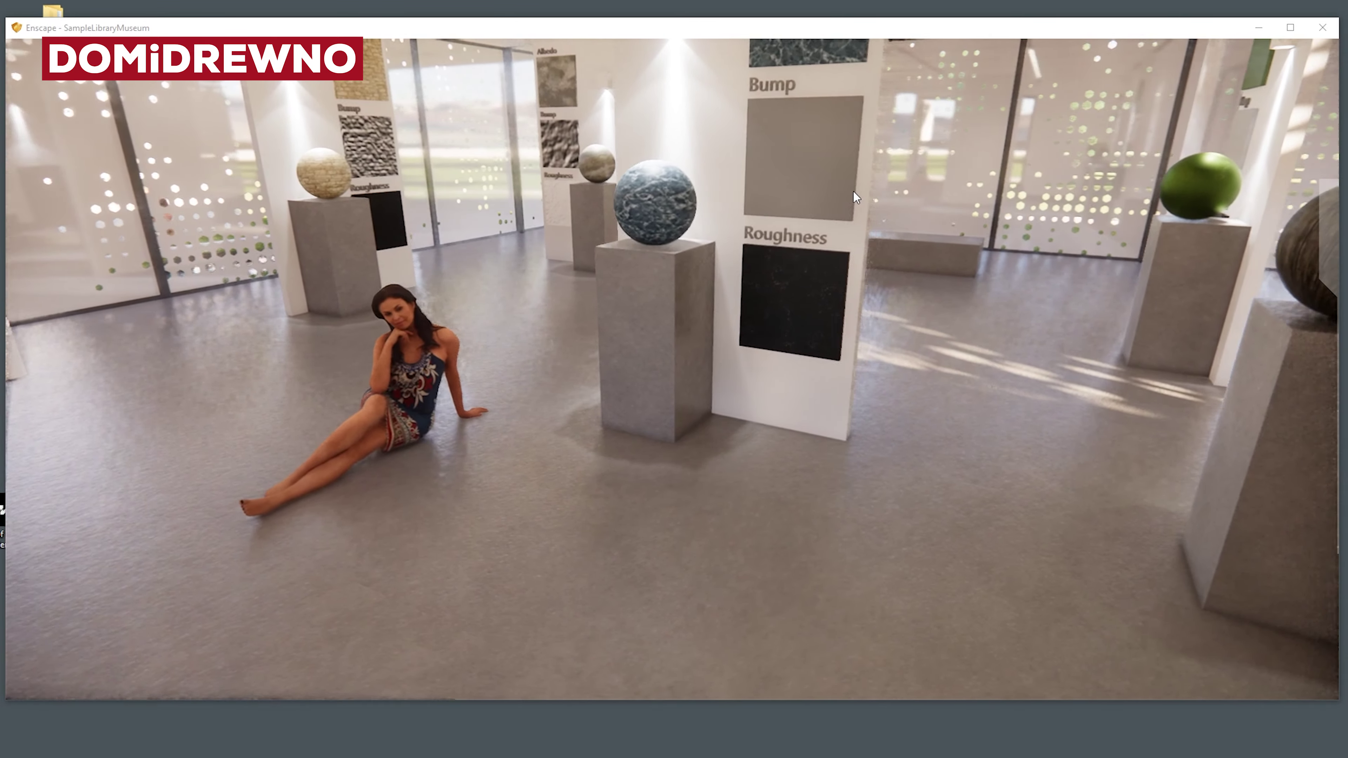
Step: Bring SketchUp to the front and open the Enscape Asset Library from Extensions
key("alt+Tab")
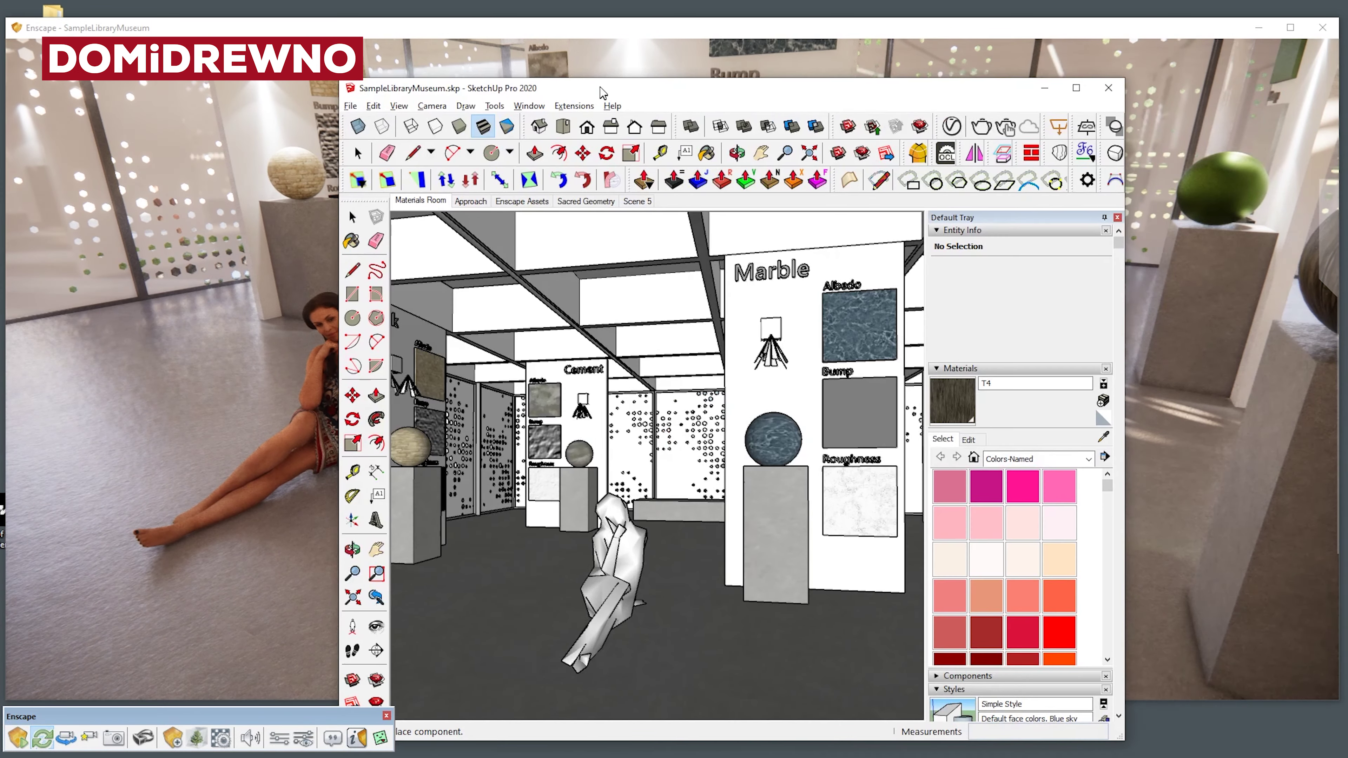
left_click_drag(729, 56, 758, 41)
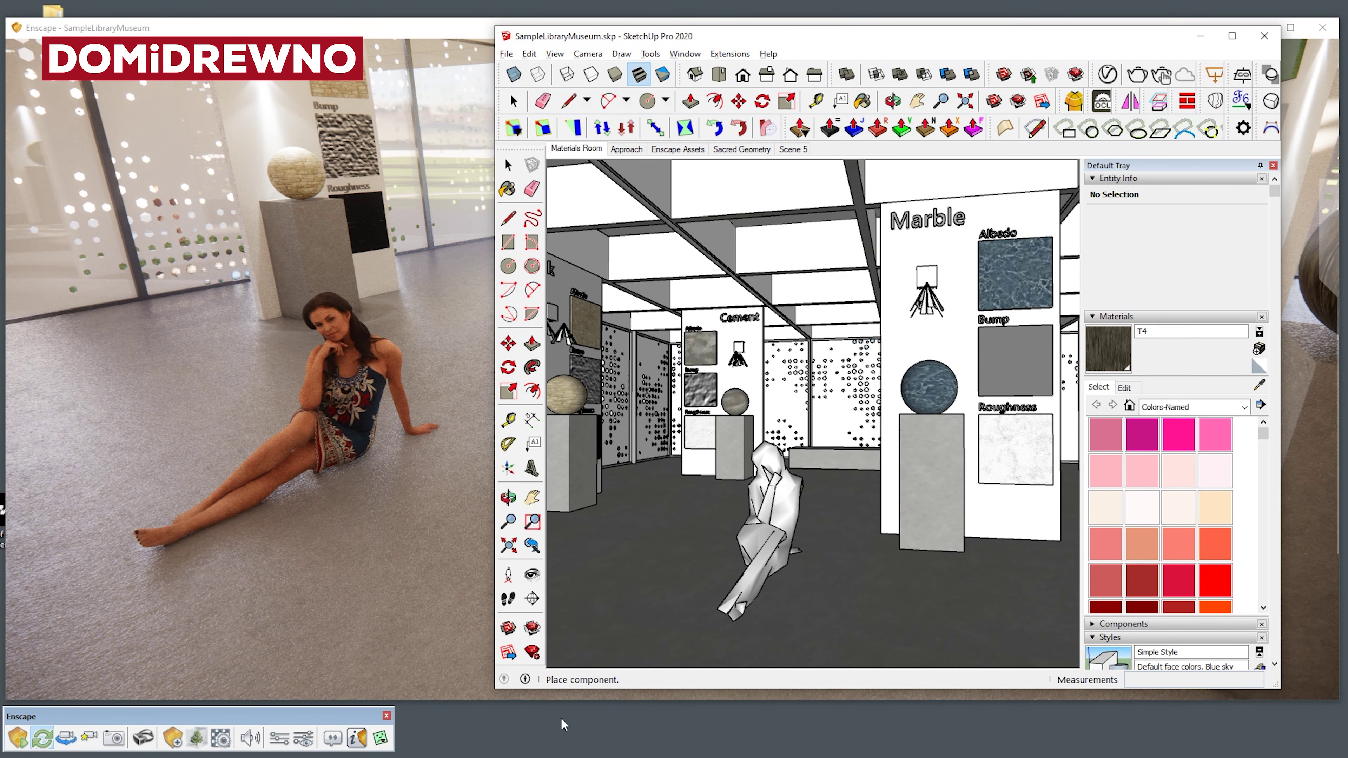
left_click(684, 54)
mouse_move(730, 54)
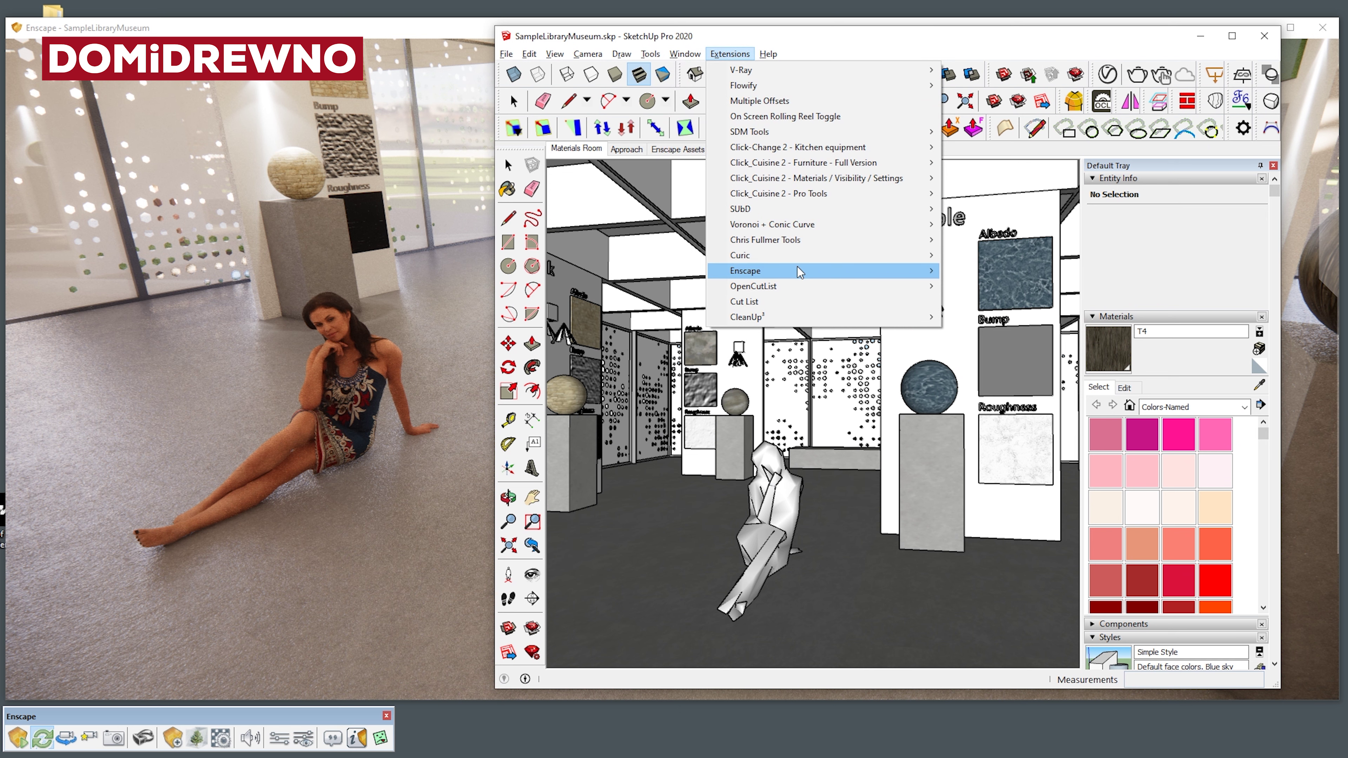
mouse_move(797, 271)
left_click(1019, 563)
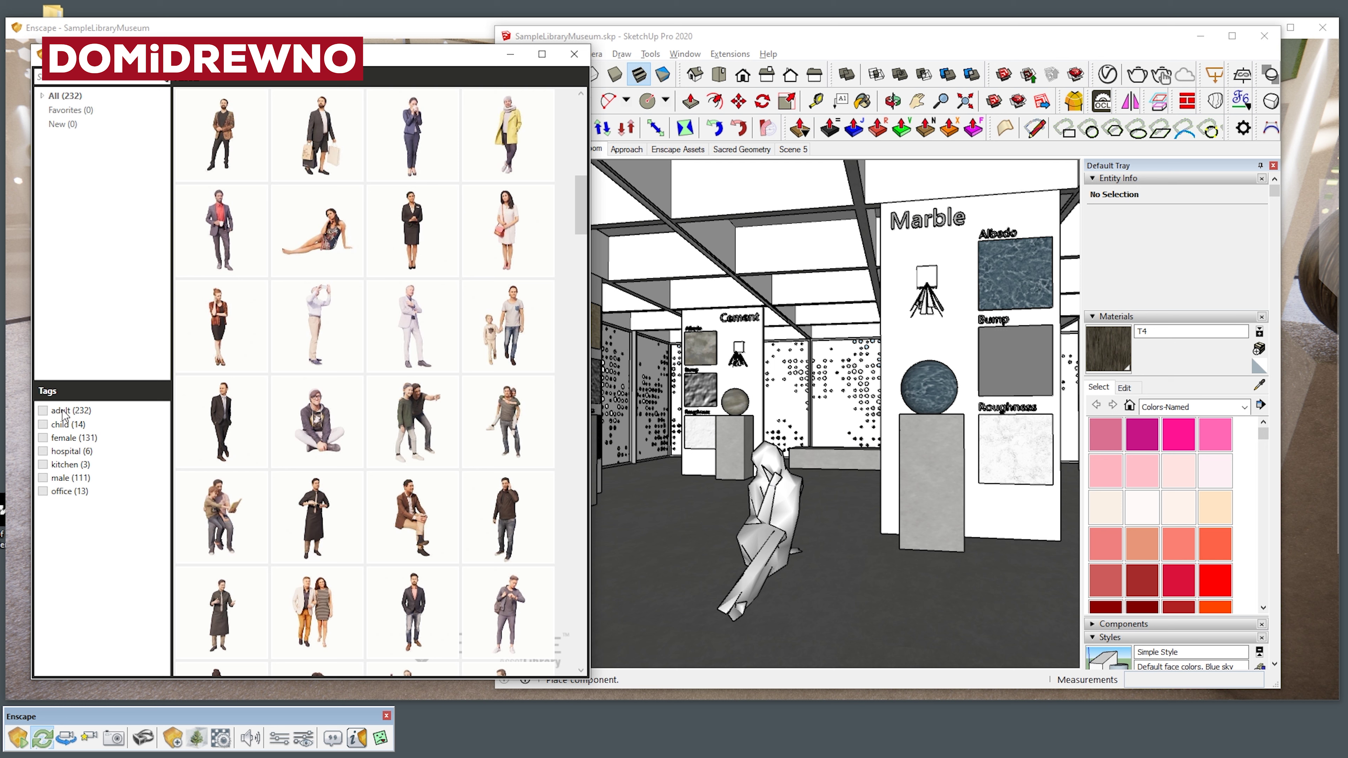
Step: Zoom to the placed alarm clock and scale it up to 3.00
scroll(418, 439, "down", 3)
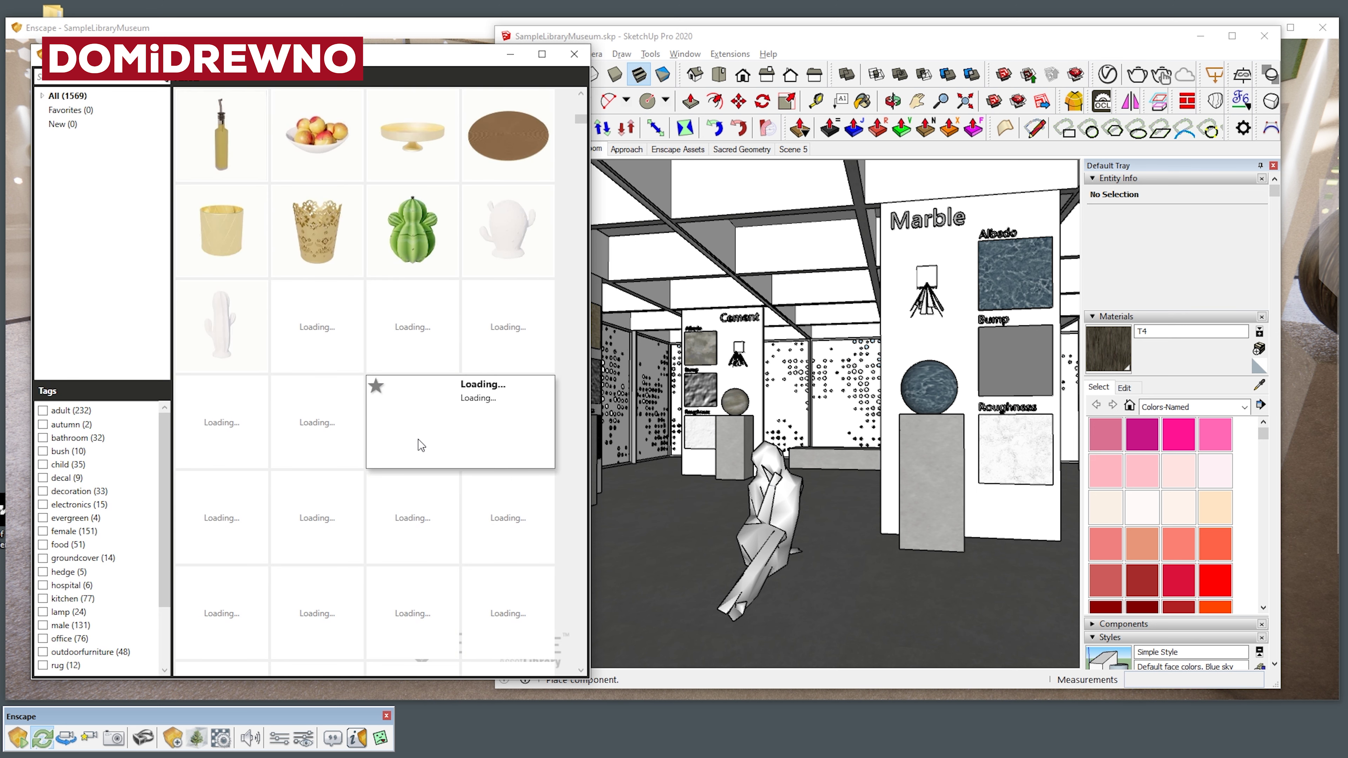
scroll(441, 419, "up", 1)
scroll(441, 419, "up", 1)
scroll(442, 414, "up", 4)
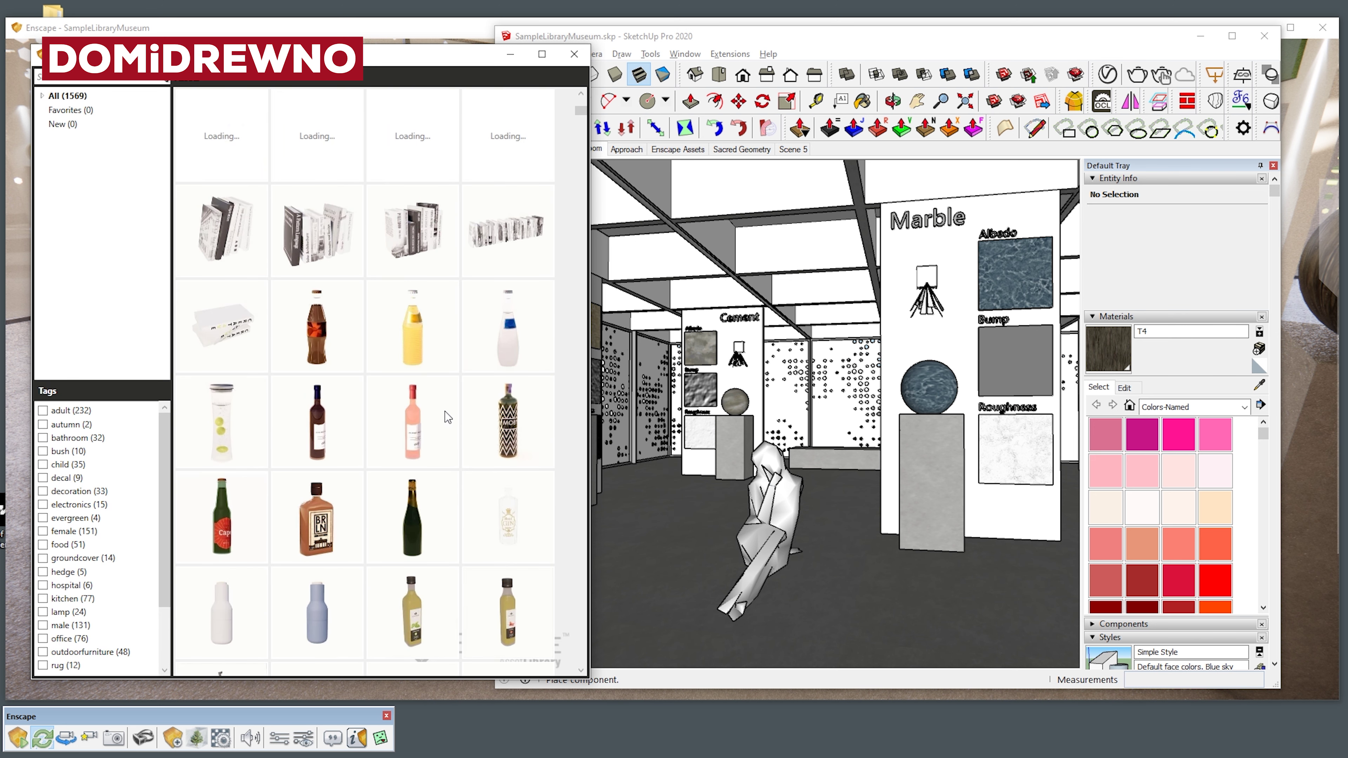
scroll(444, 411, "down", 1)
scroll(444, 411, "up", 1)
scroll(444, 411, "up", 1)
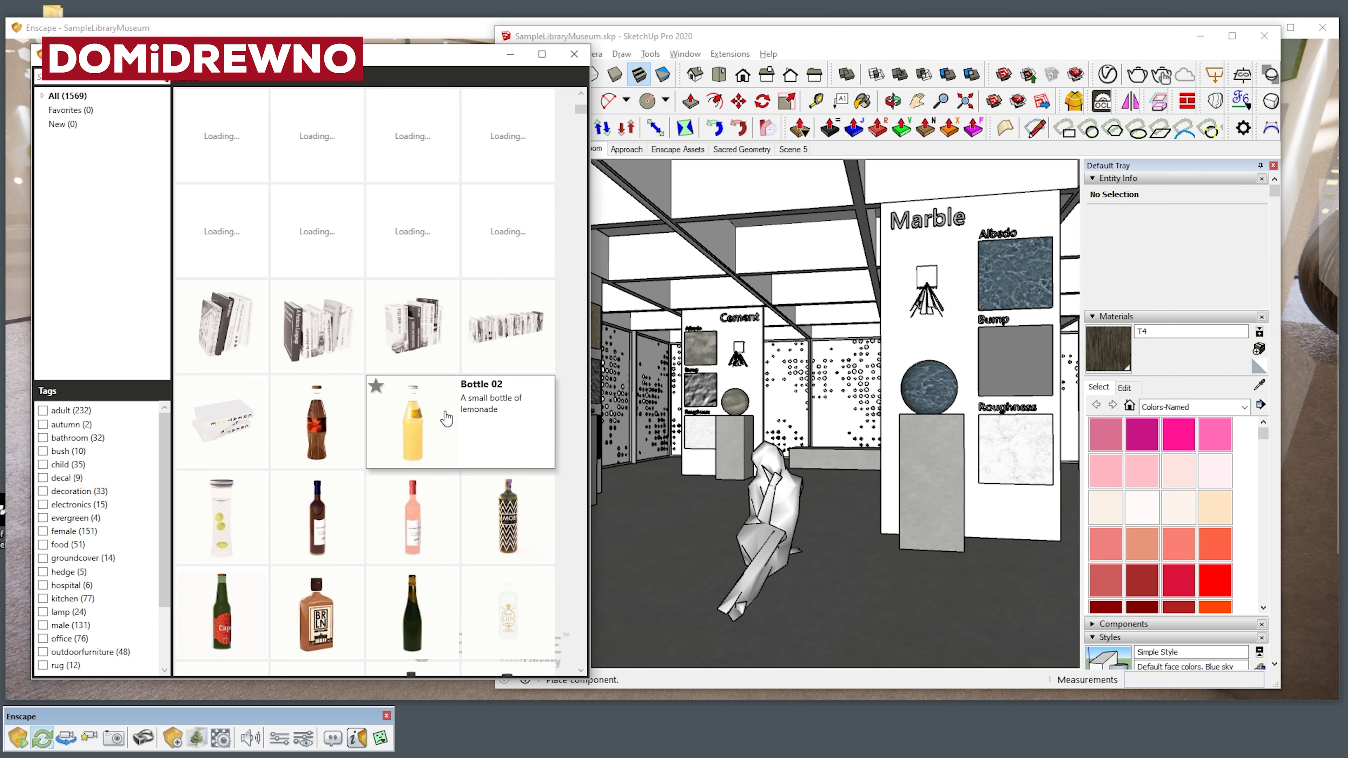
scroll(446, 407, "up", 4)
left_click(541, 57)
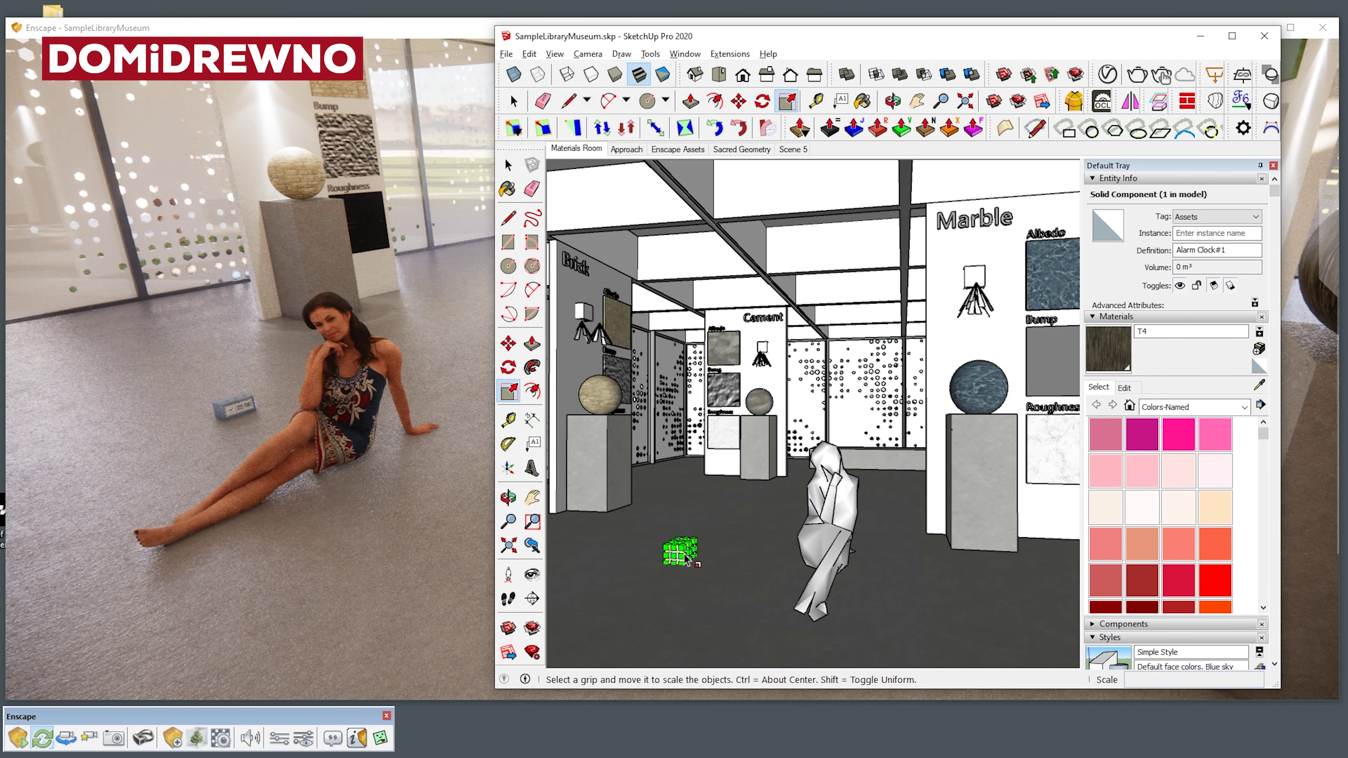
mouse_move(661, 544)
left_mouse_down()
mouse_move(620, 490)
mouse_move(748, 503)
left_mouse_up()
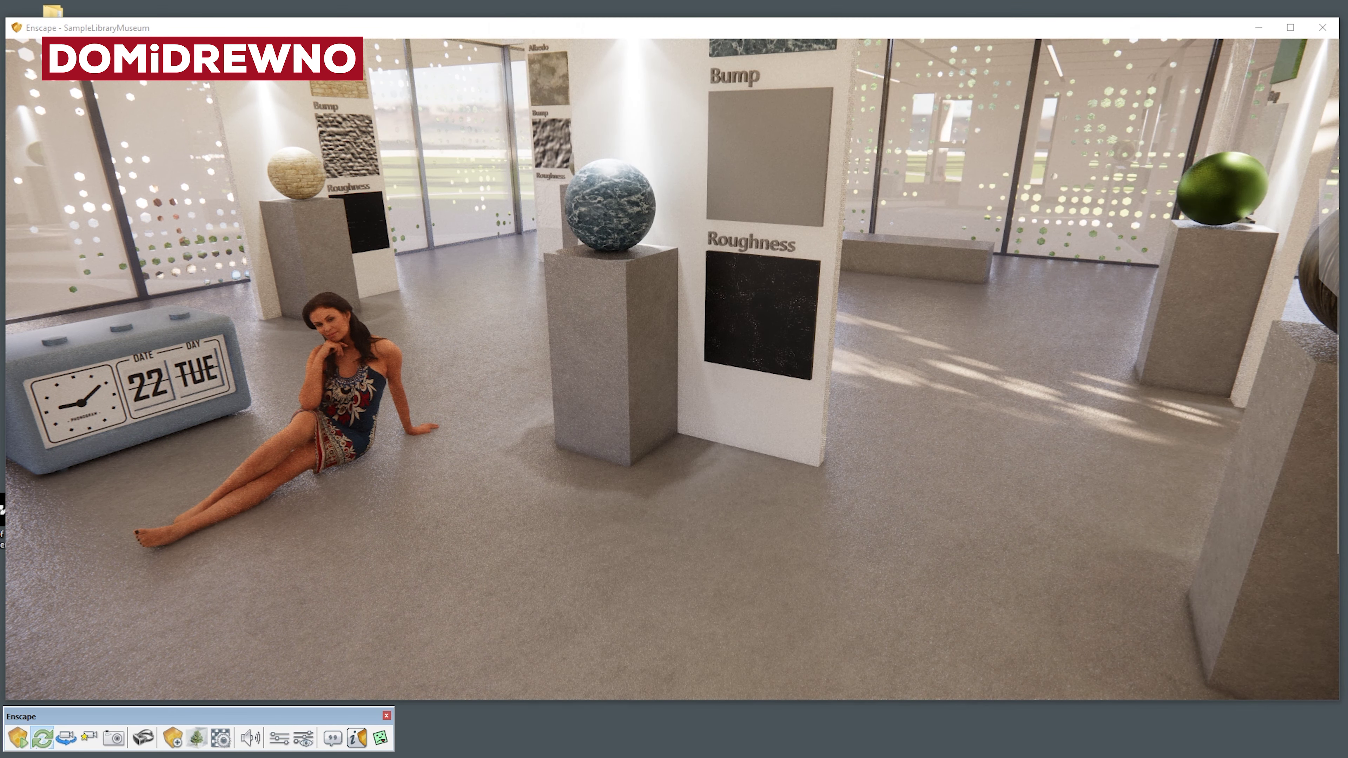
left_click(449, 34)
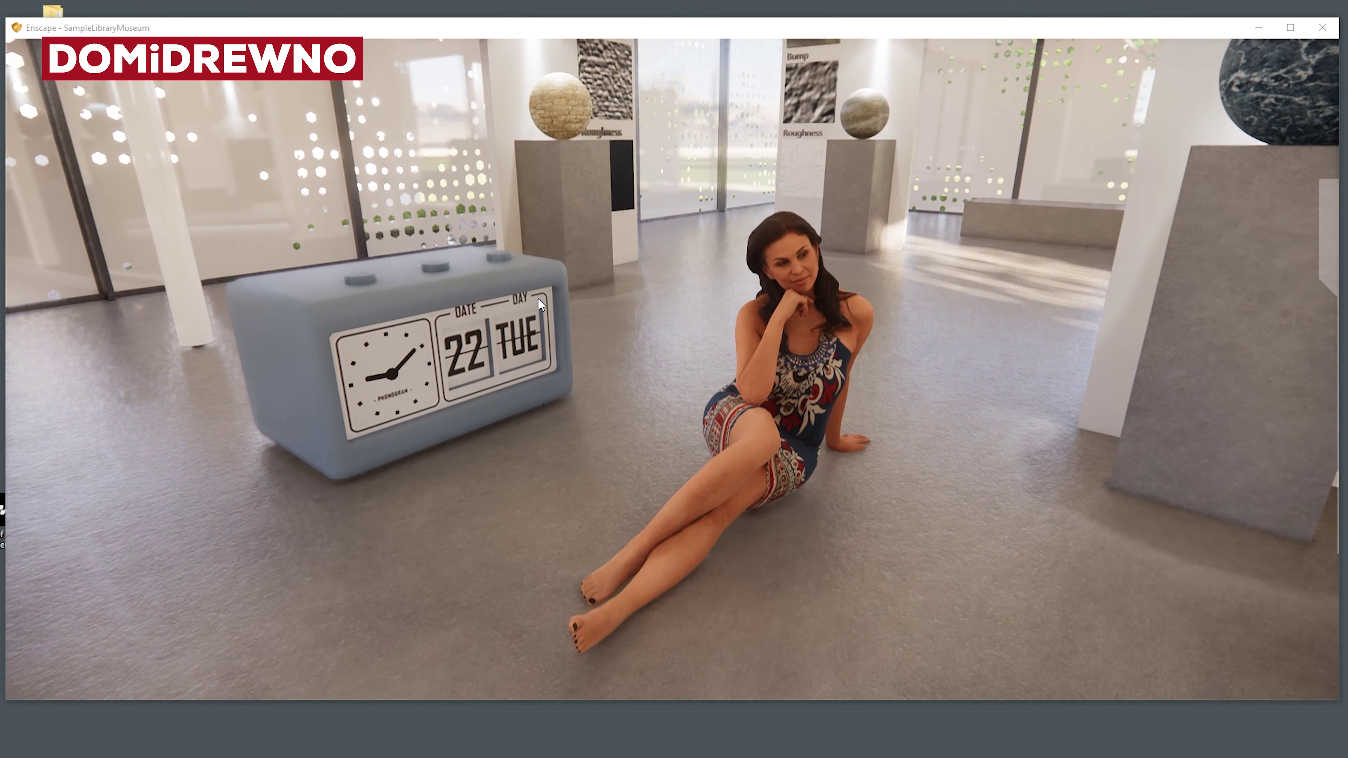